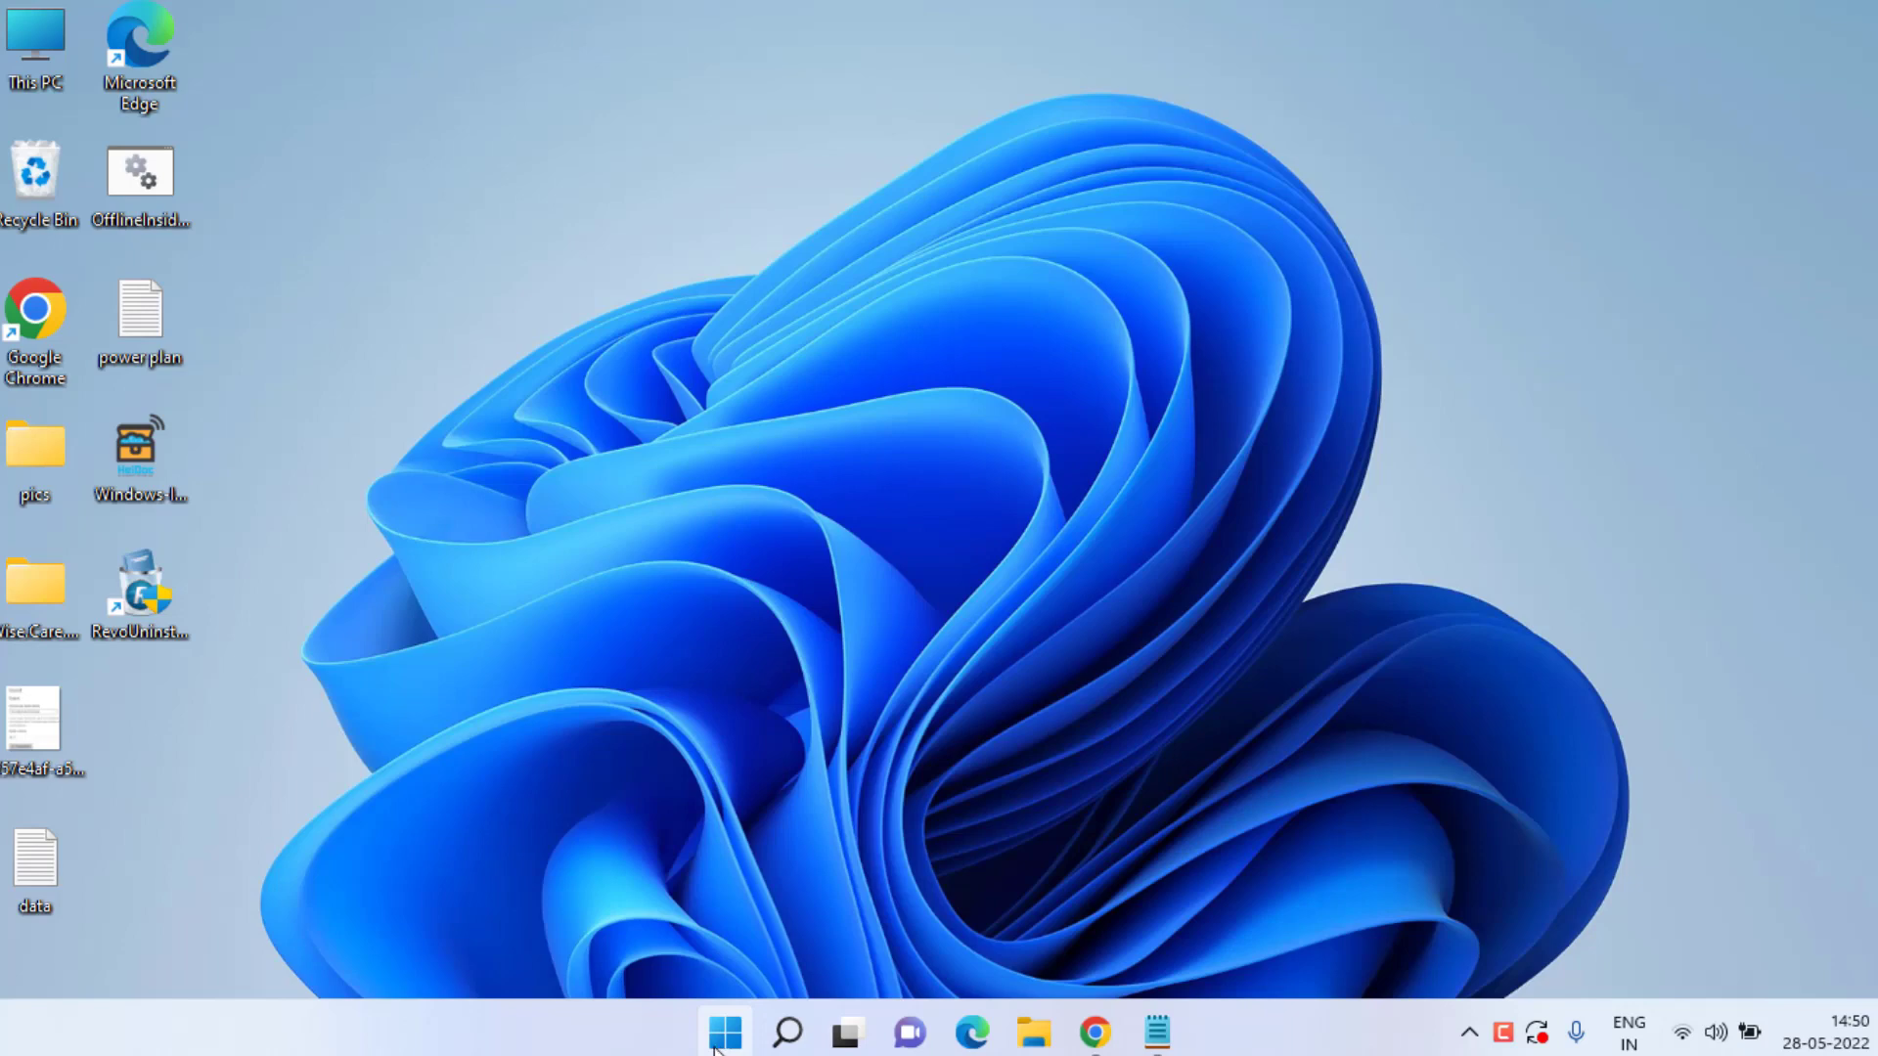
Step: Open the %localappdata% folder from the Run app
{"action": "left_click", "coordinate": [725, 1031]}
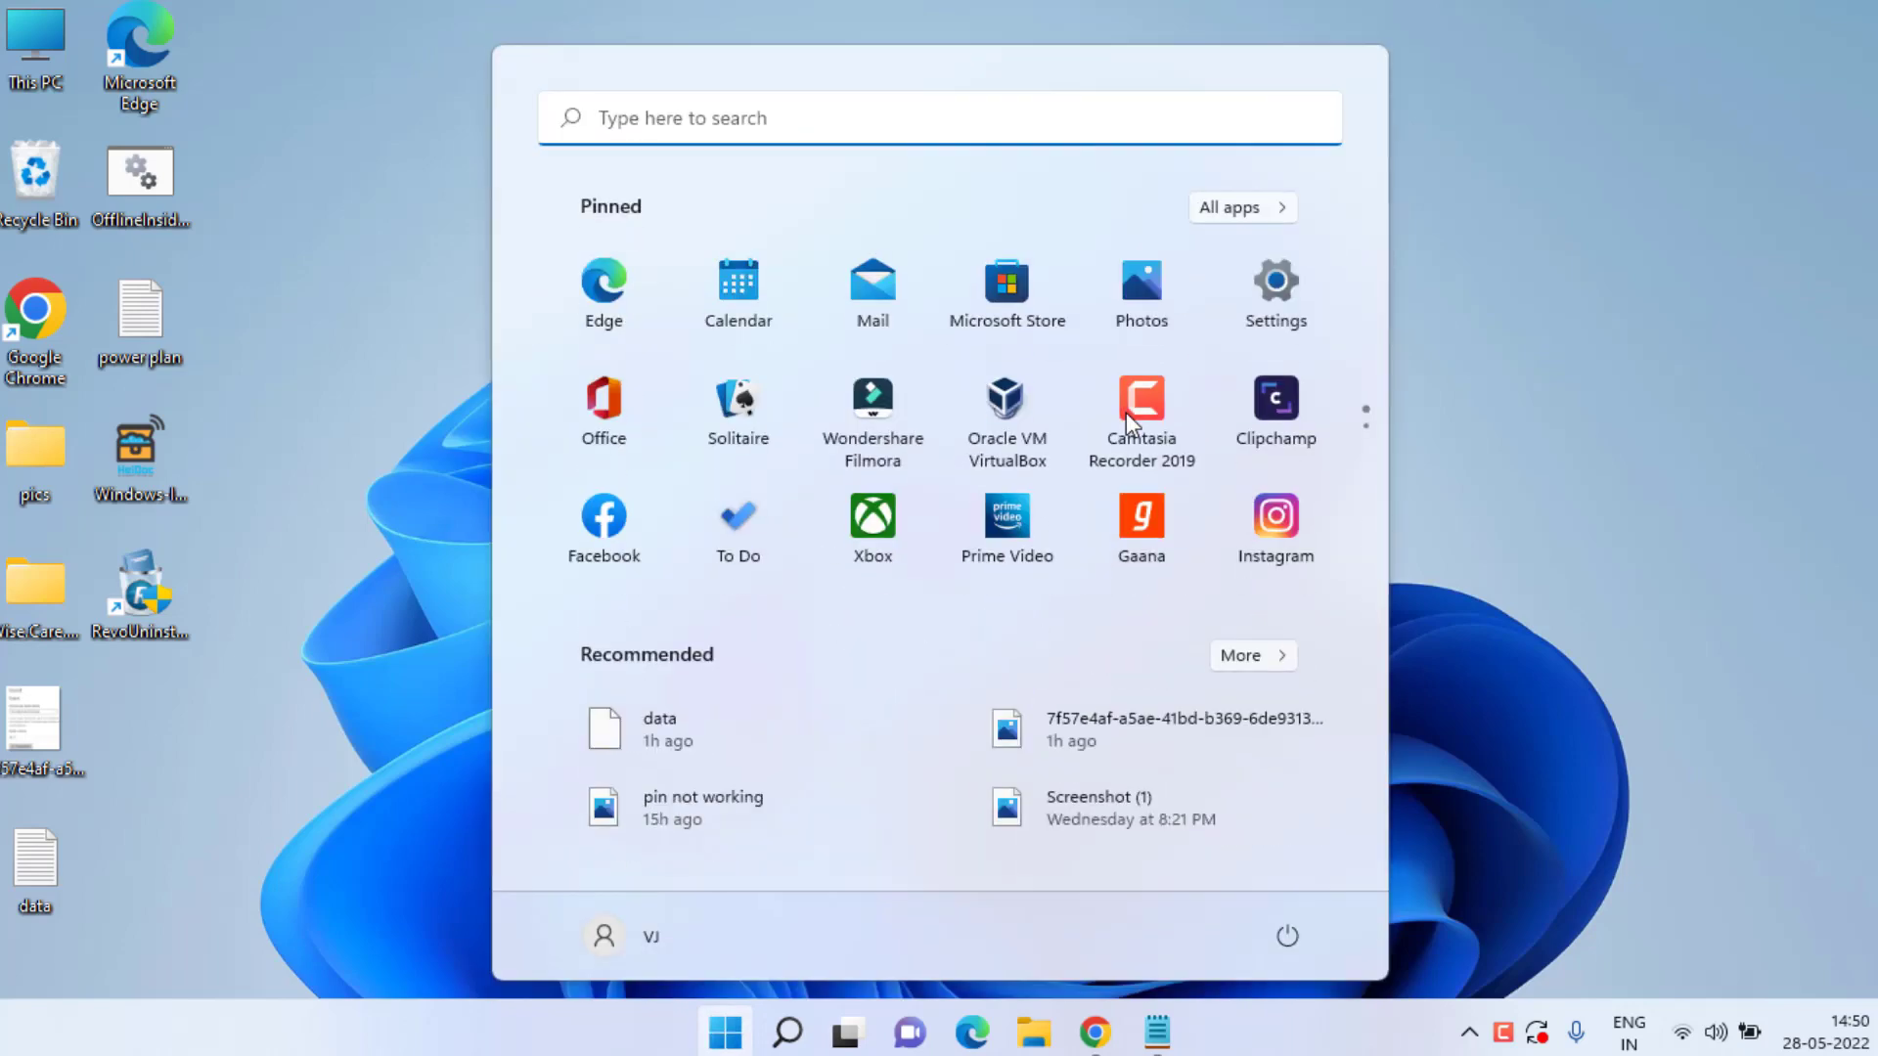
{"action": "key", "text": "Escape"}
{"action": "key", "text": "super"}
{"action": "type", "text": "run"}
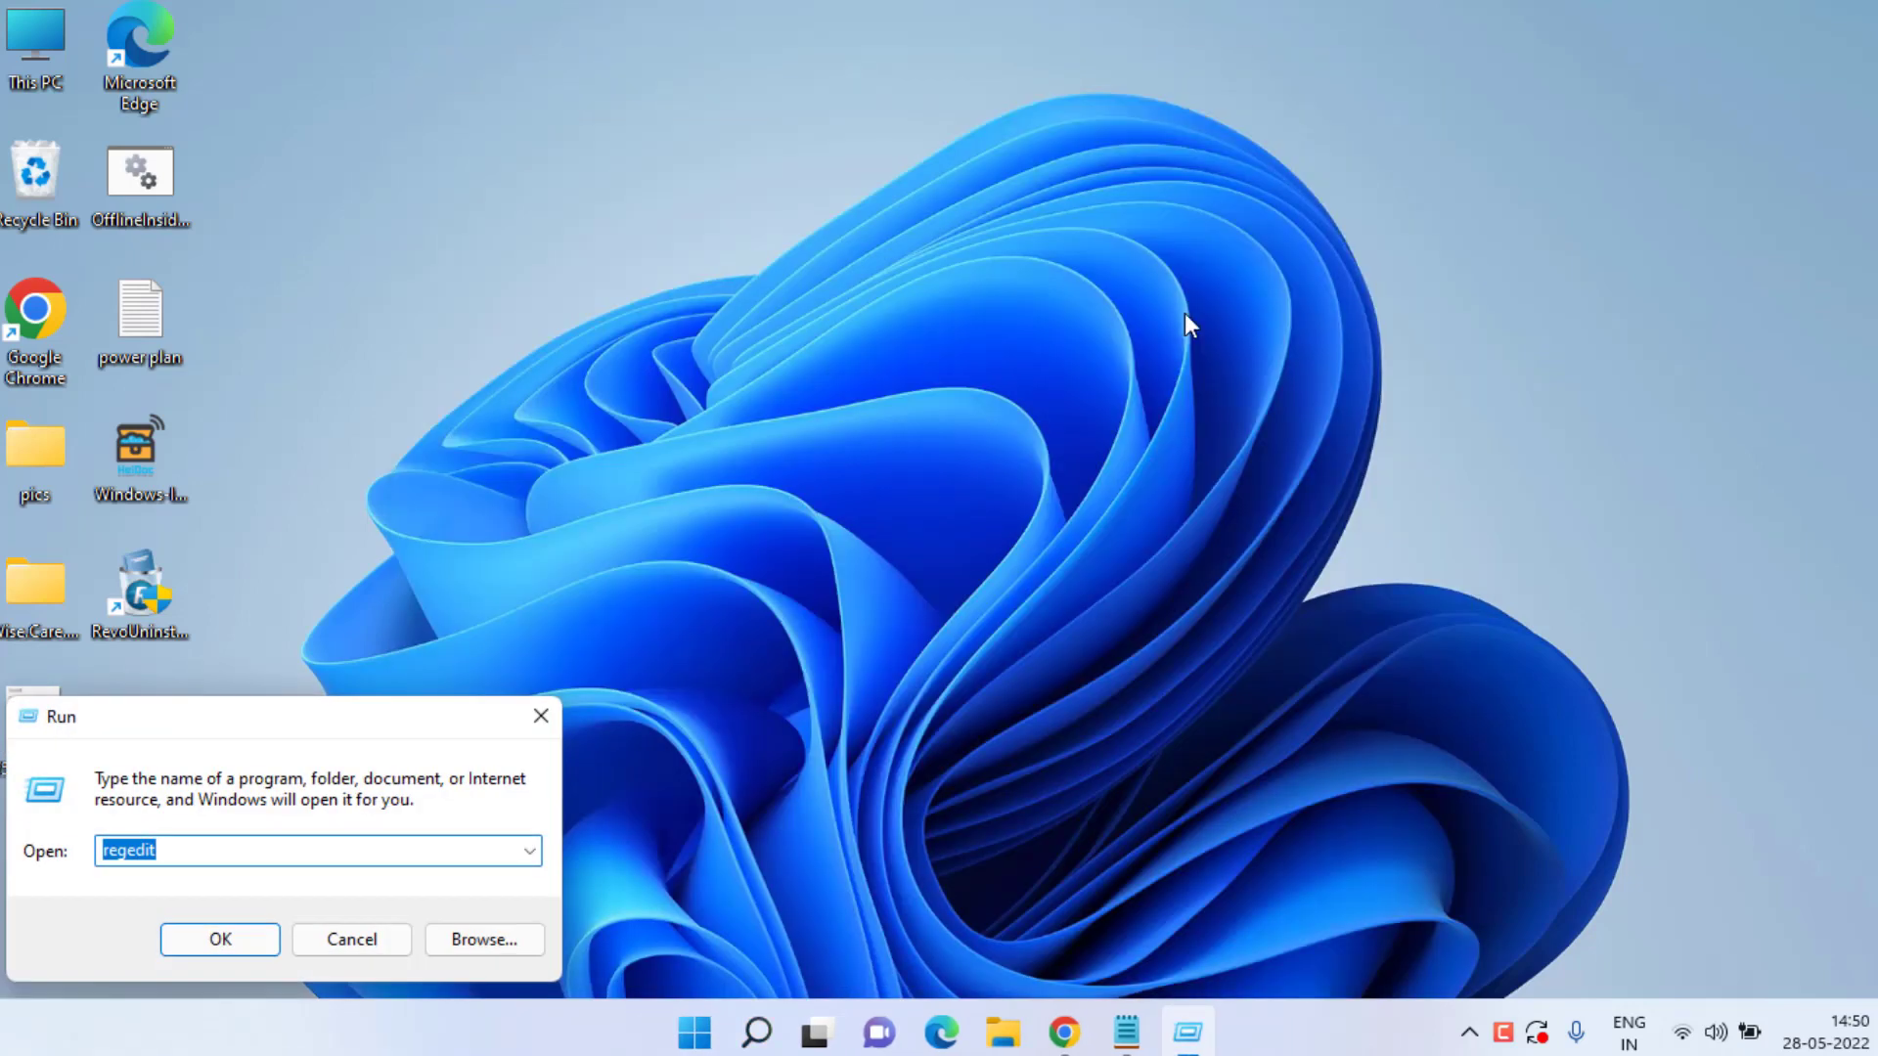
{"action": "type", "text": "%"}
{"action": "key", "text": "Down"}
{"action": "key", "text": "Down"}
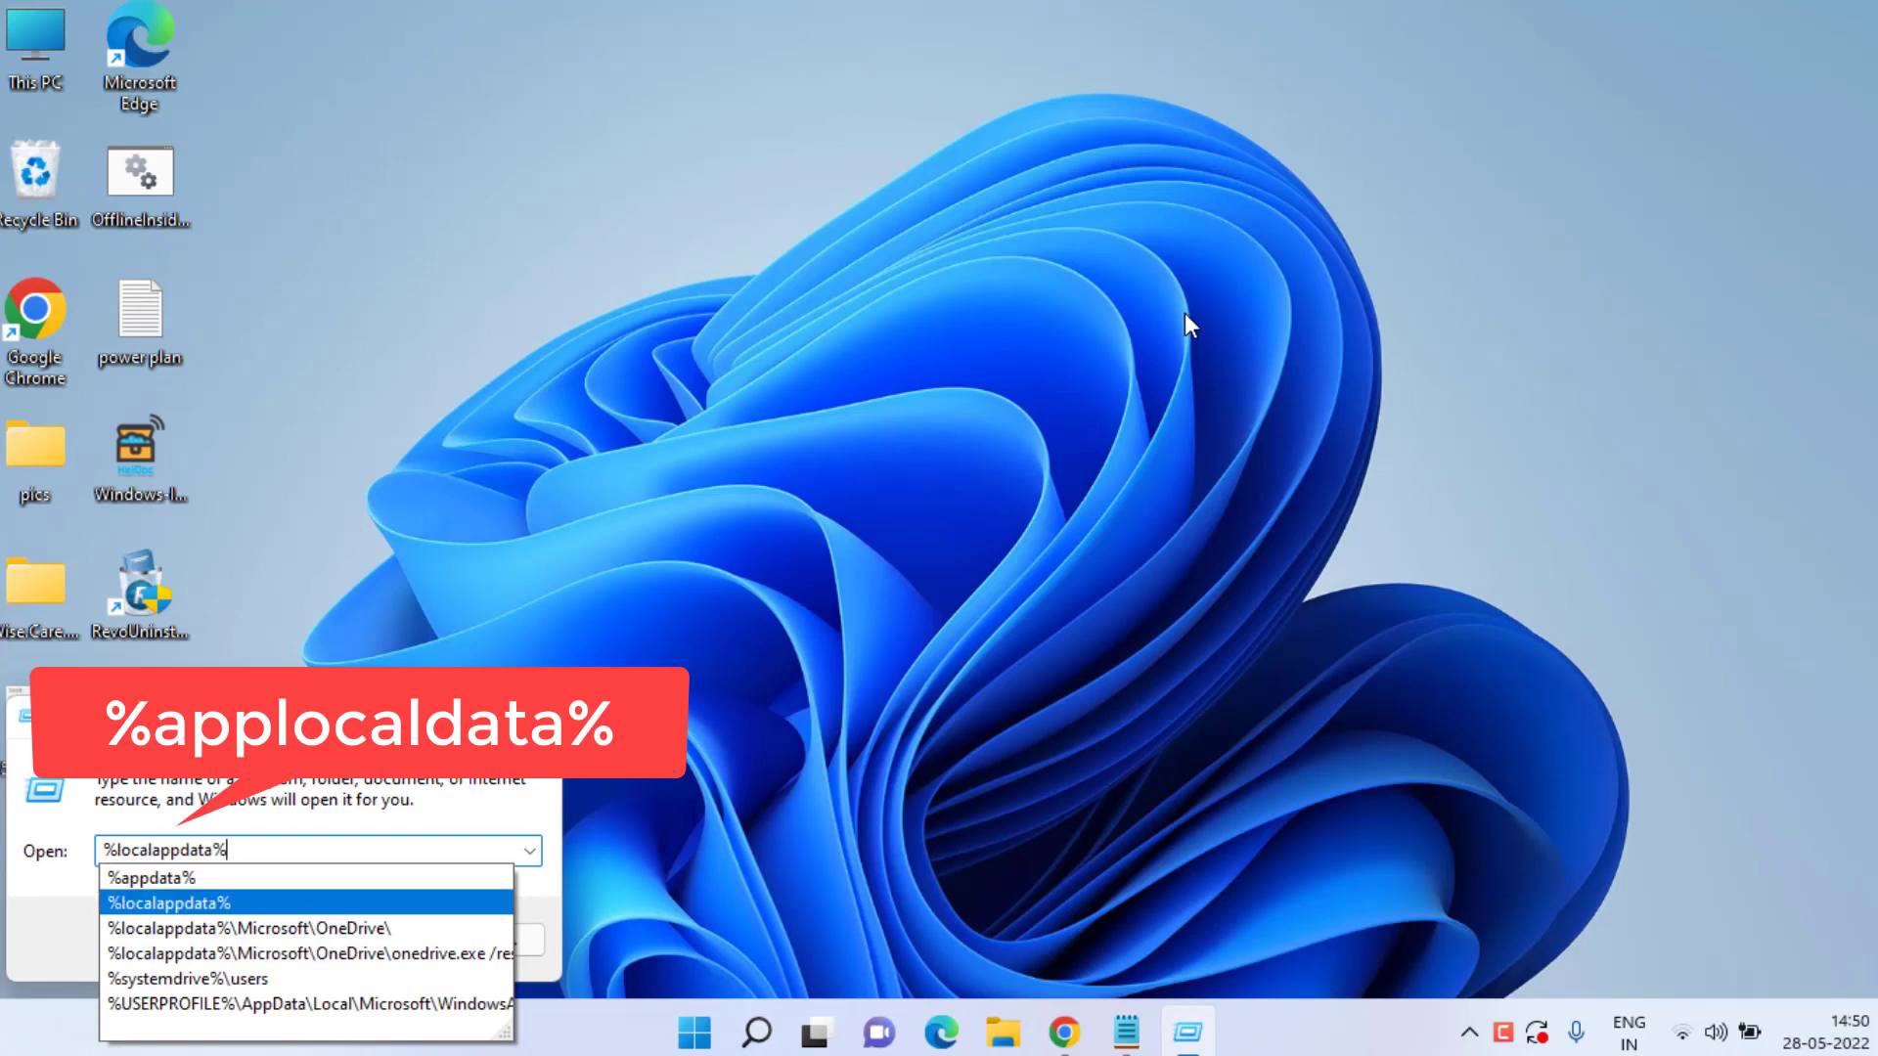
{"action": "key", "text": "Return"}
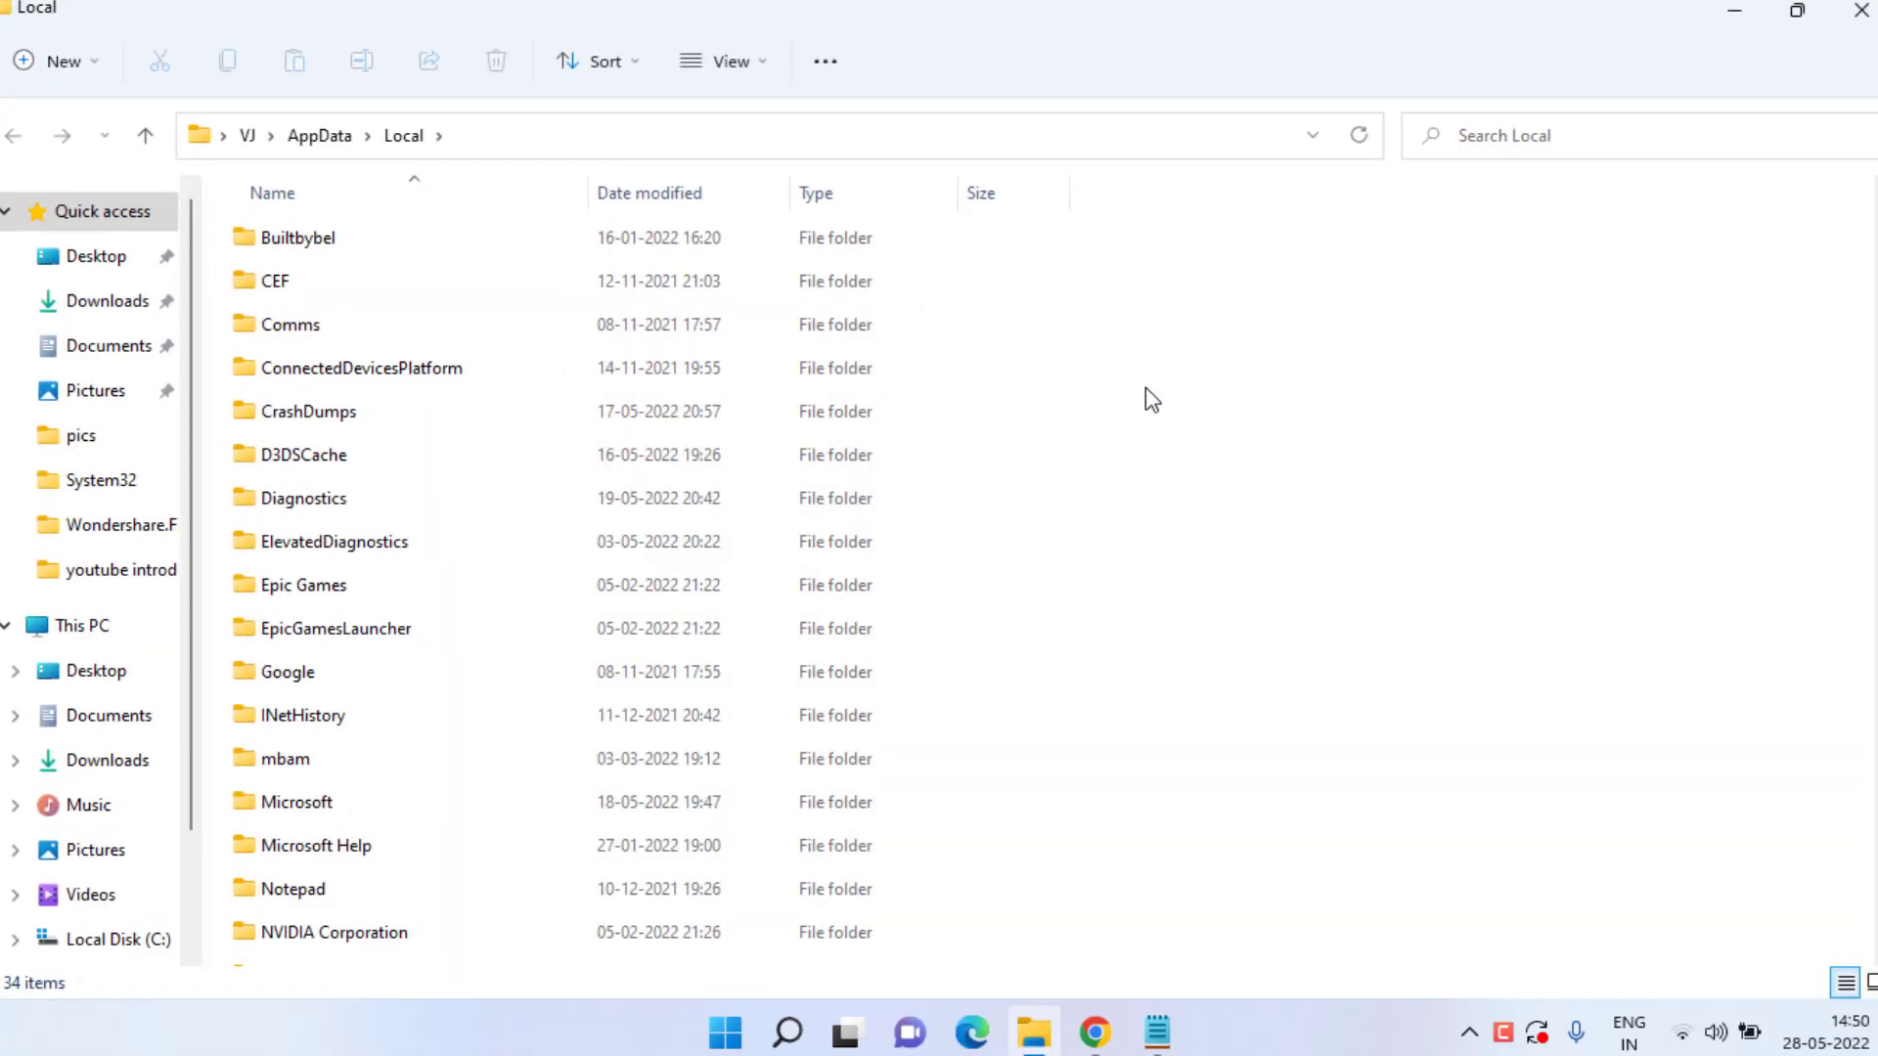
Step: Turn on Show hidden items in File Explorer's view options
{"action": "left_click", "coordinate": [746, 70]}
{"action": "mouse_move", "coordinate": [715, 538]}
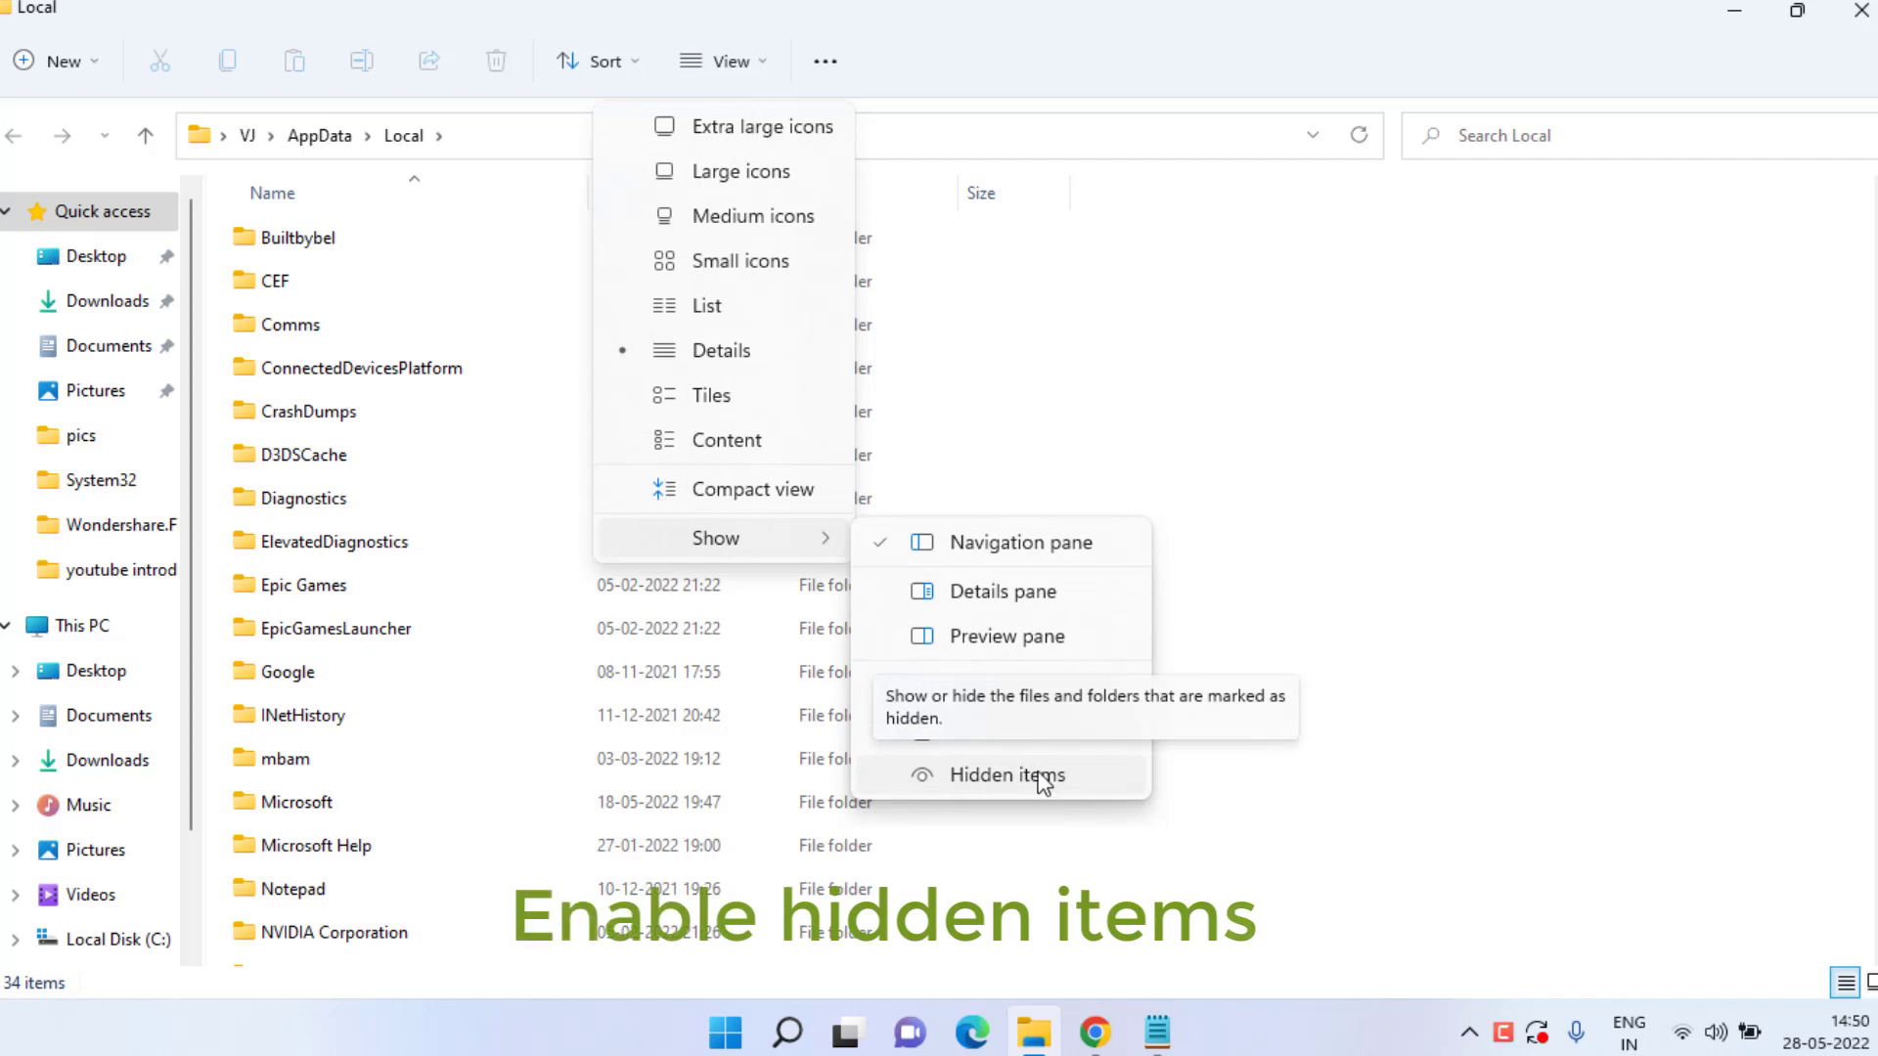
{"action": "left_click", "coordinate": [1007, 779]}
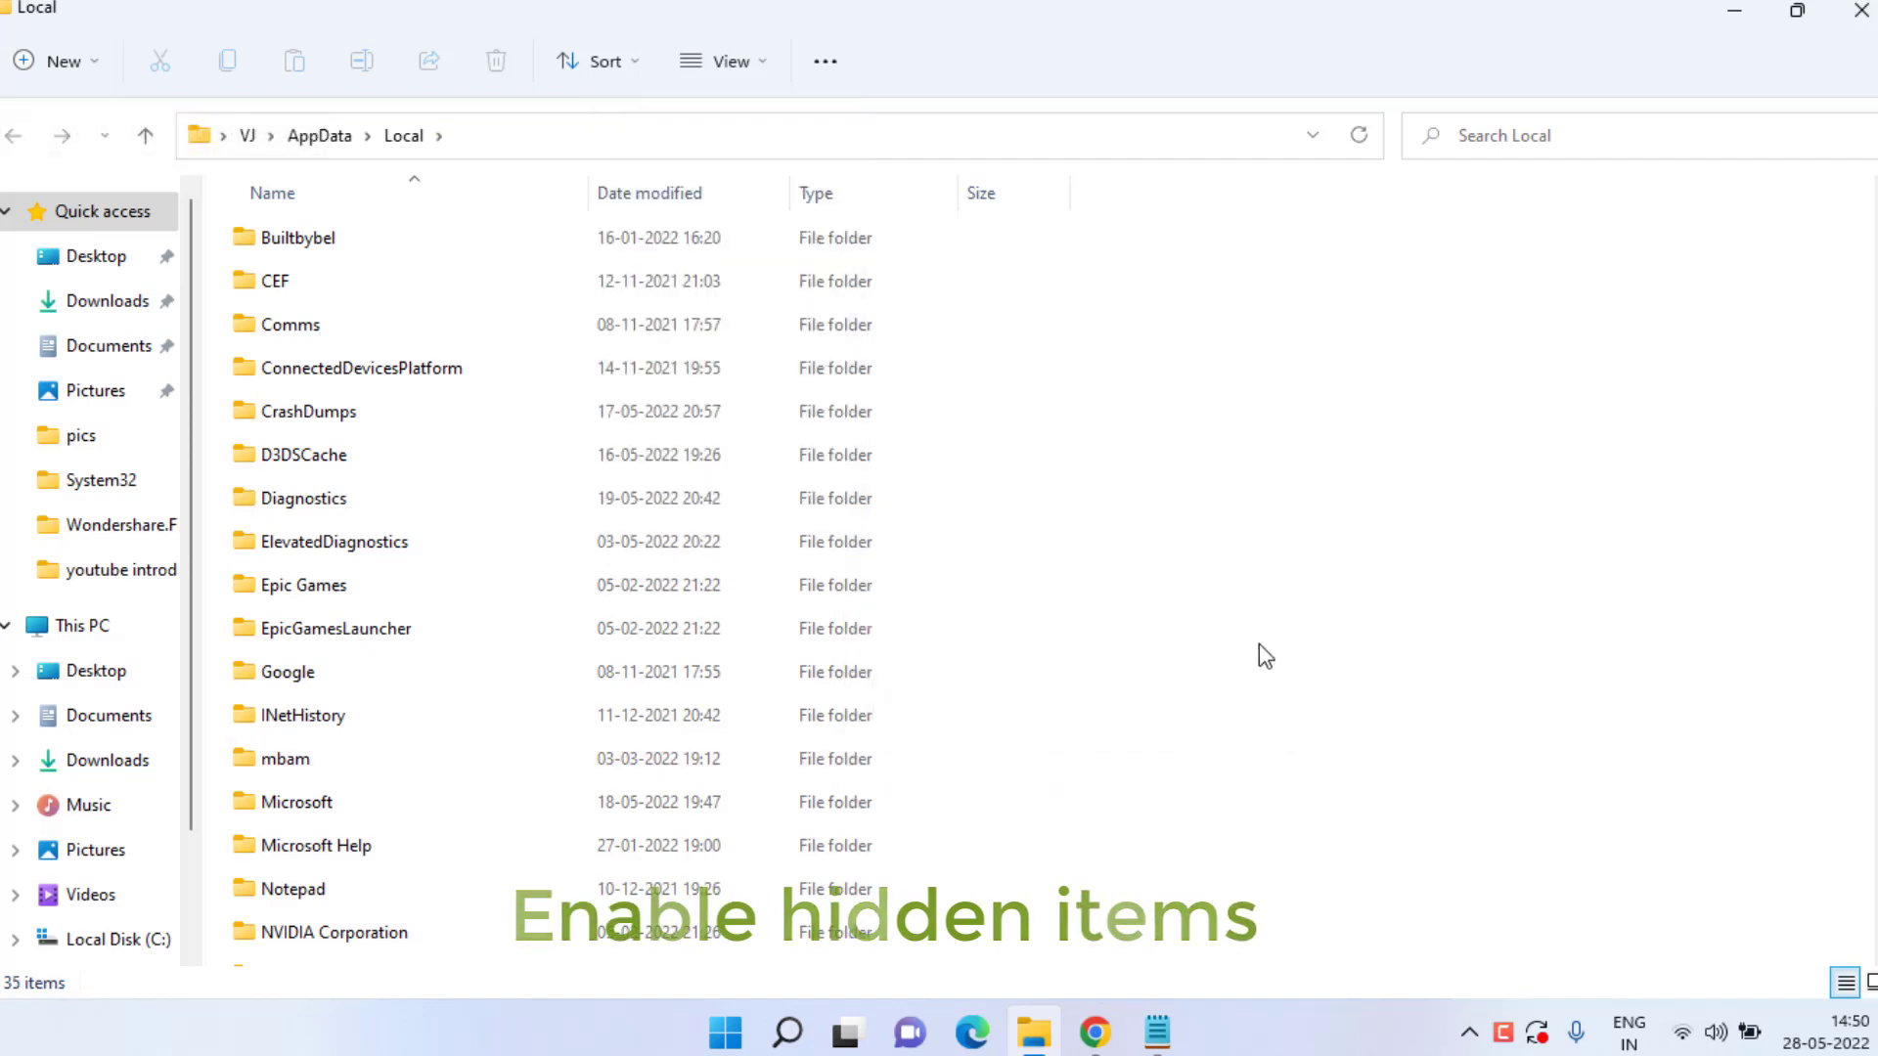
Step: Delete the hidden IconCache file and close File Explorer
{"action": "scroll", "coordinate": [1257, 651], "scroll_direction": "down", "scroll_amount": 3}
{"action": "scroll", "coordinate": [1257, 651], "scroll_direction": "down", "scroll_amount": 3}
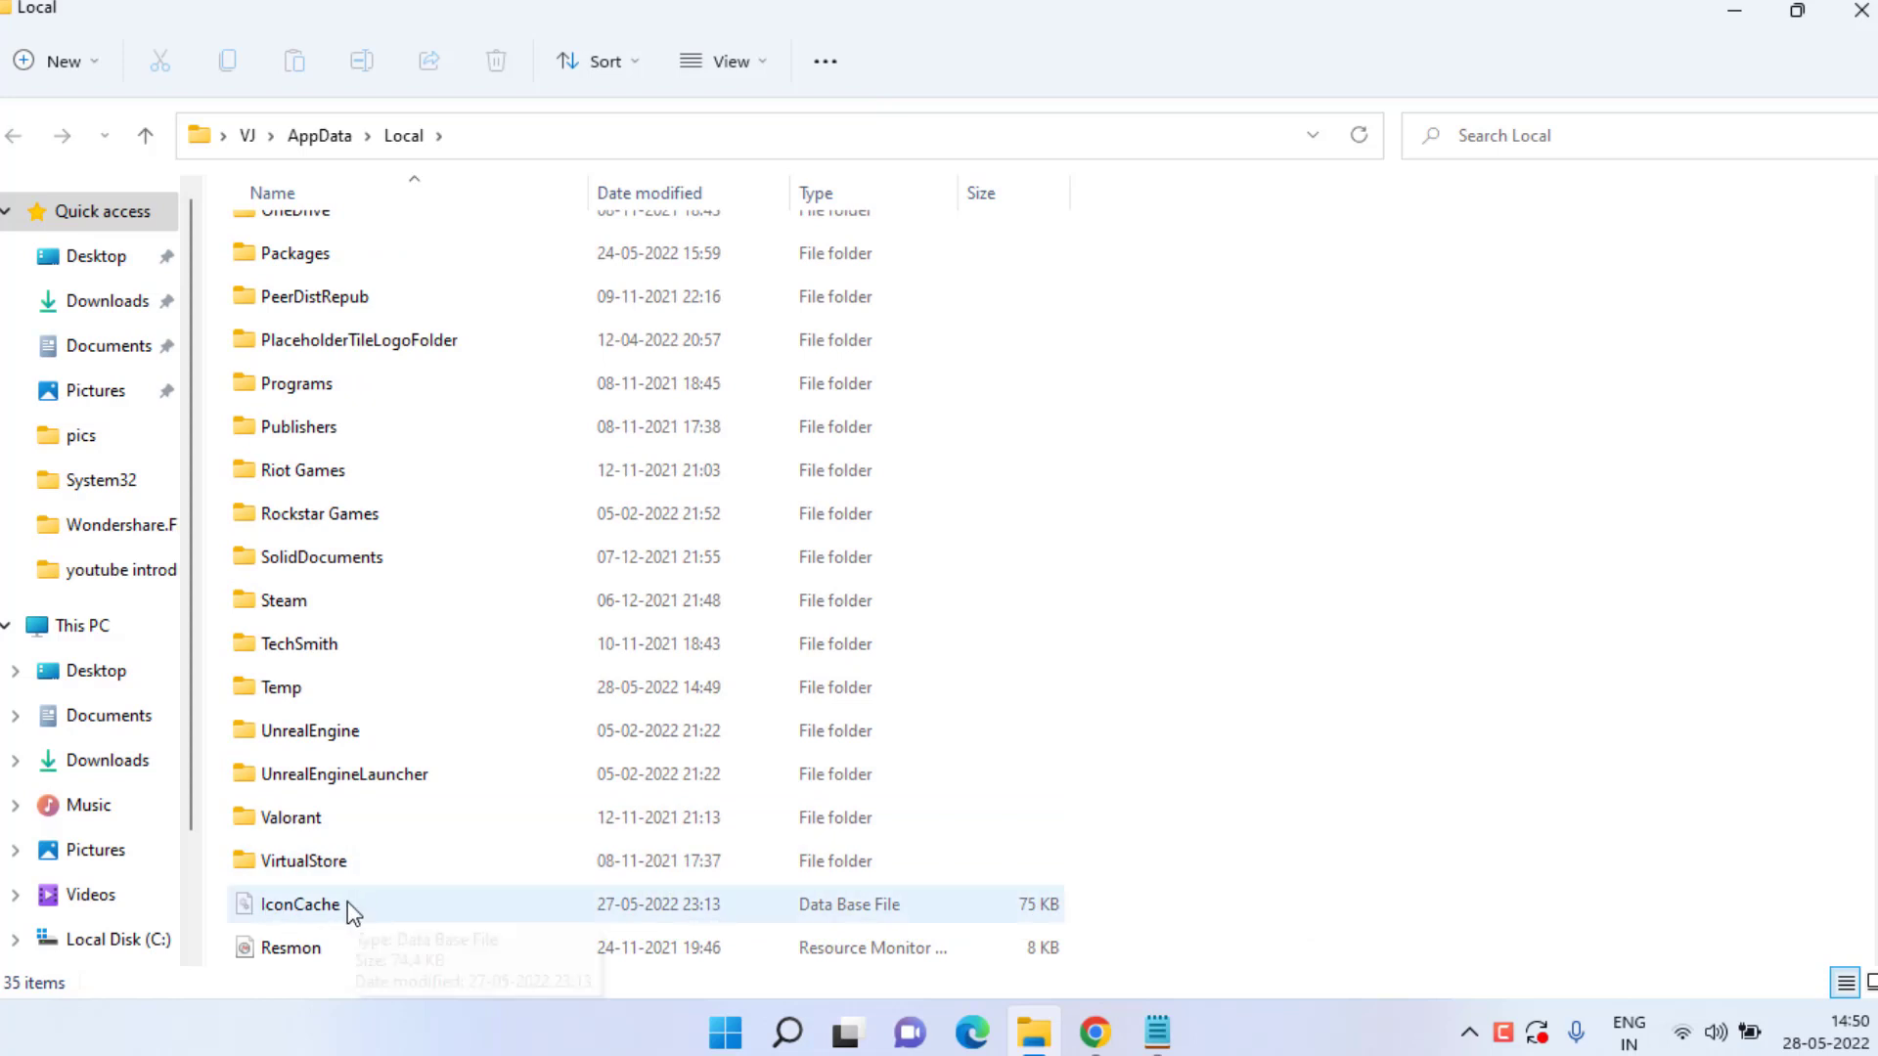
{"action": "left_click", "coordinate": [322, 907]}
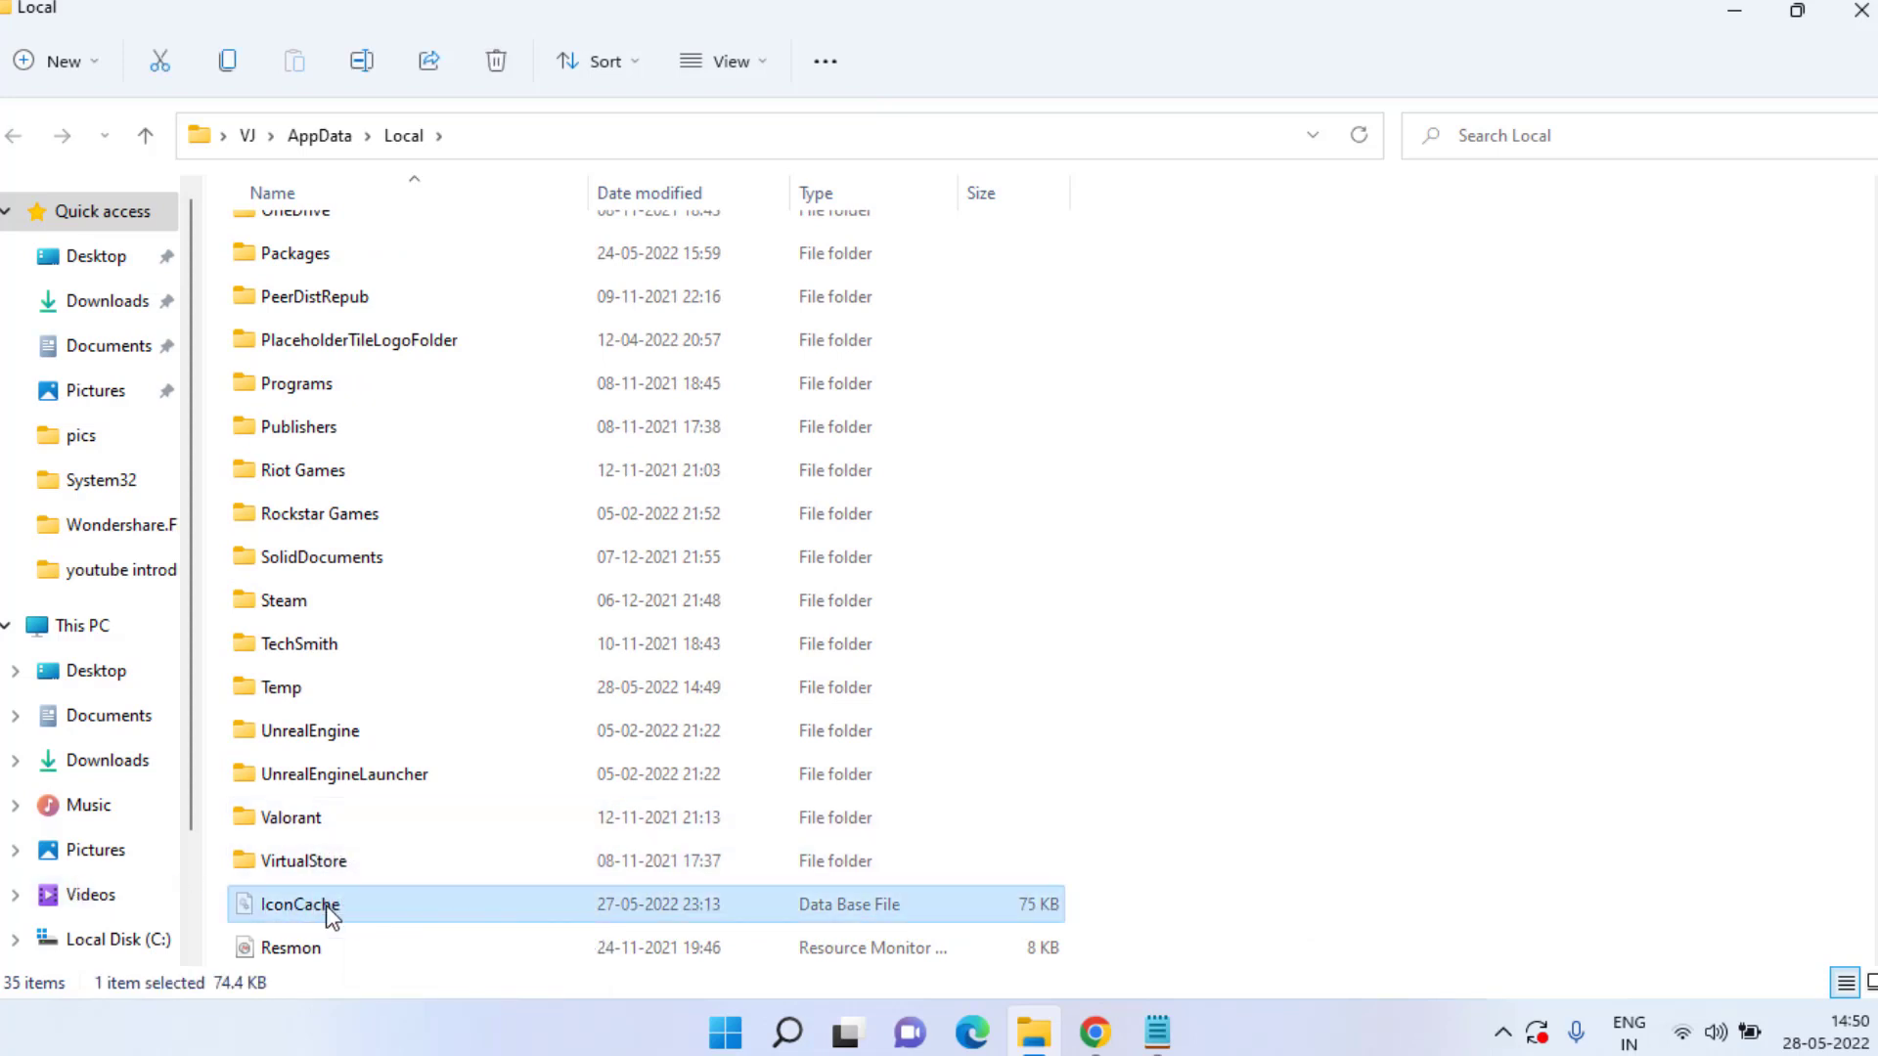
{"action": "right_click", "coordinate": [329, 918]}
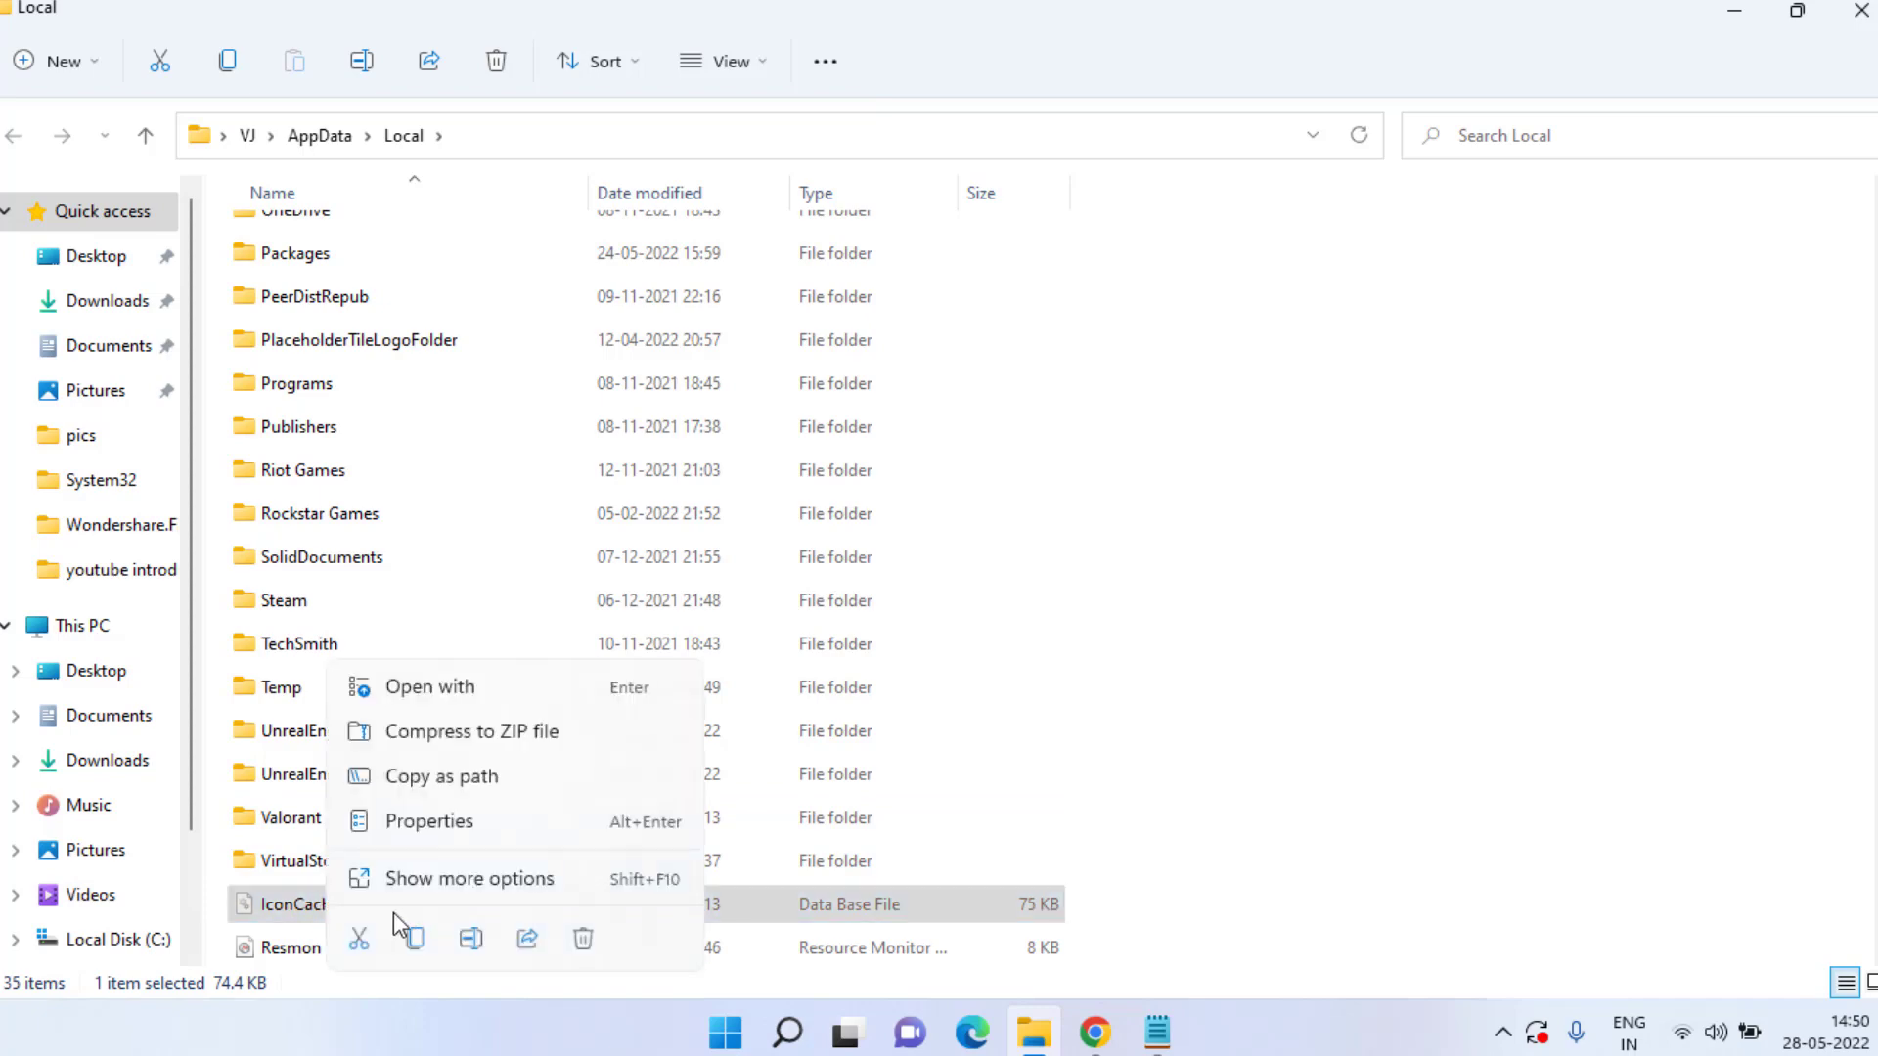
{"action": "left_click", "coordinate": [583, 939]}
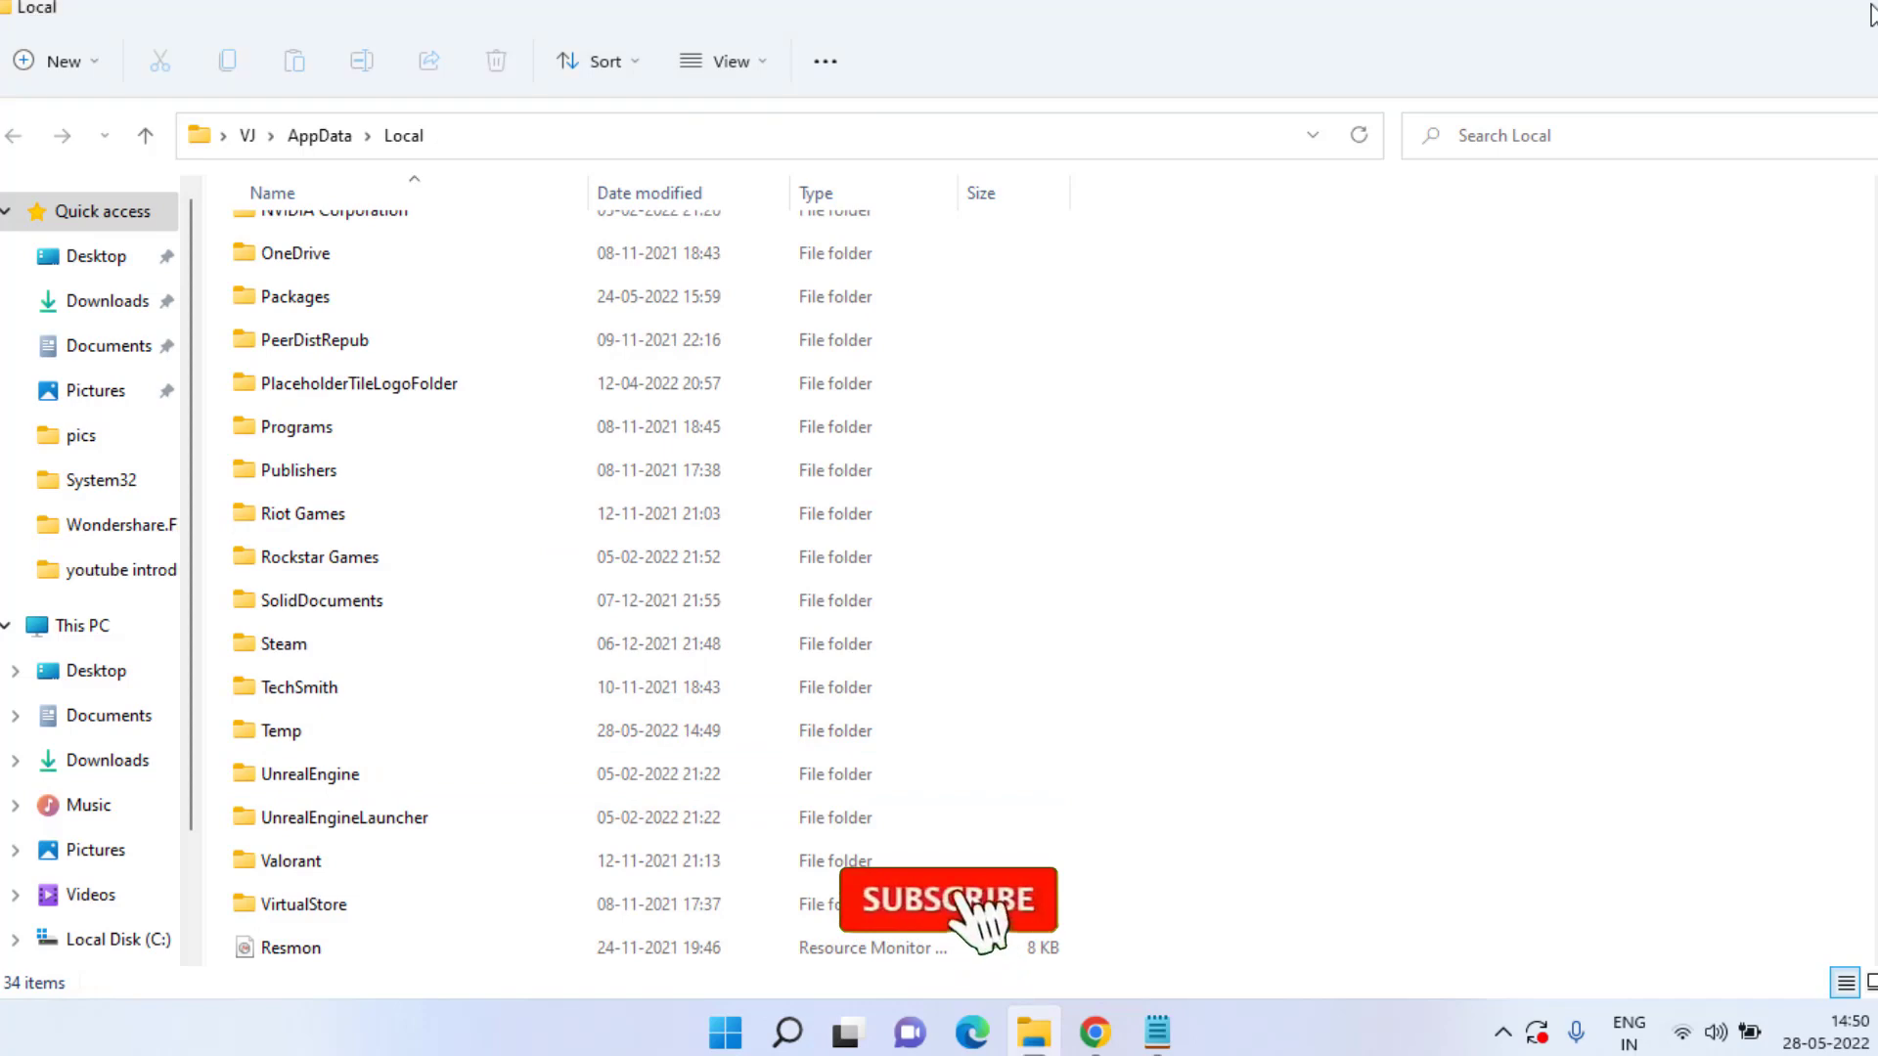
{"action": "left_click", "coordinate": [1870, 12]}
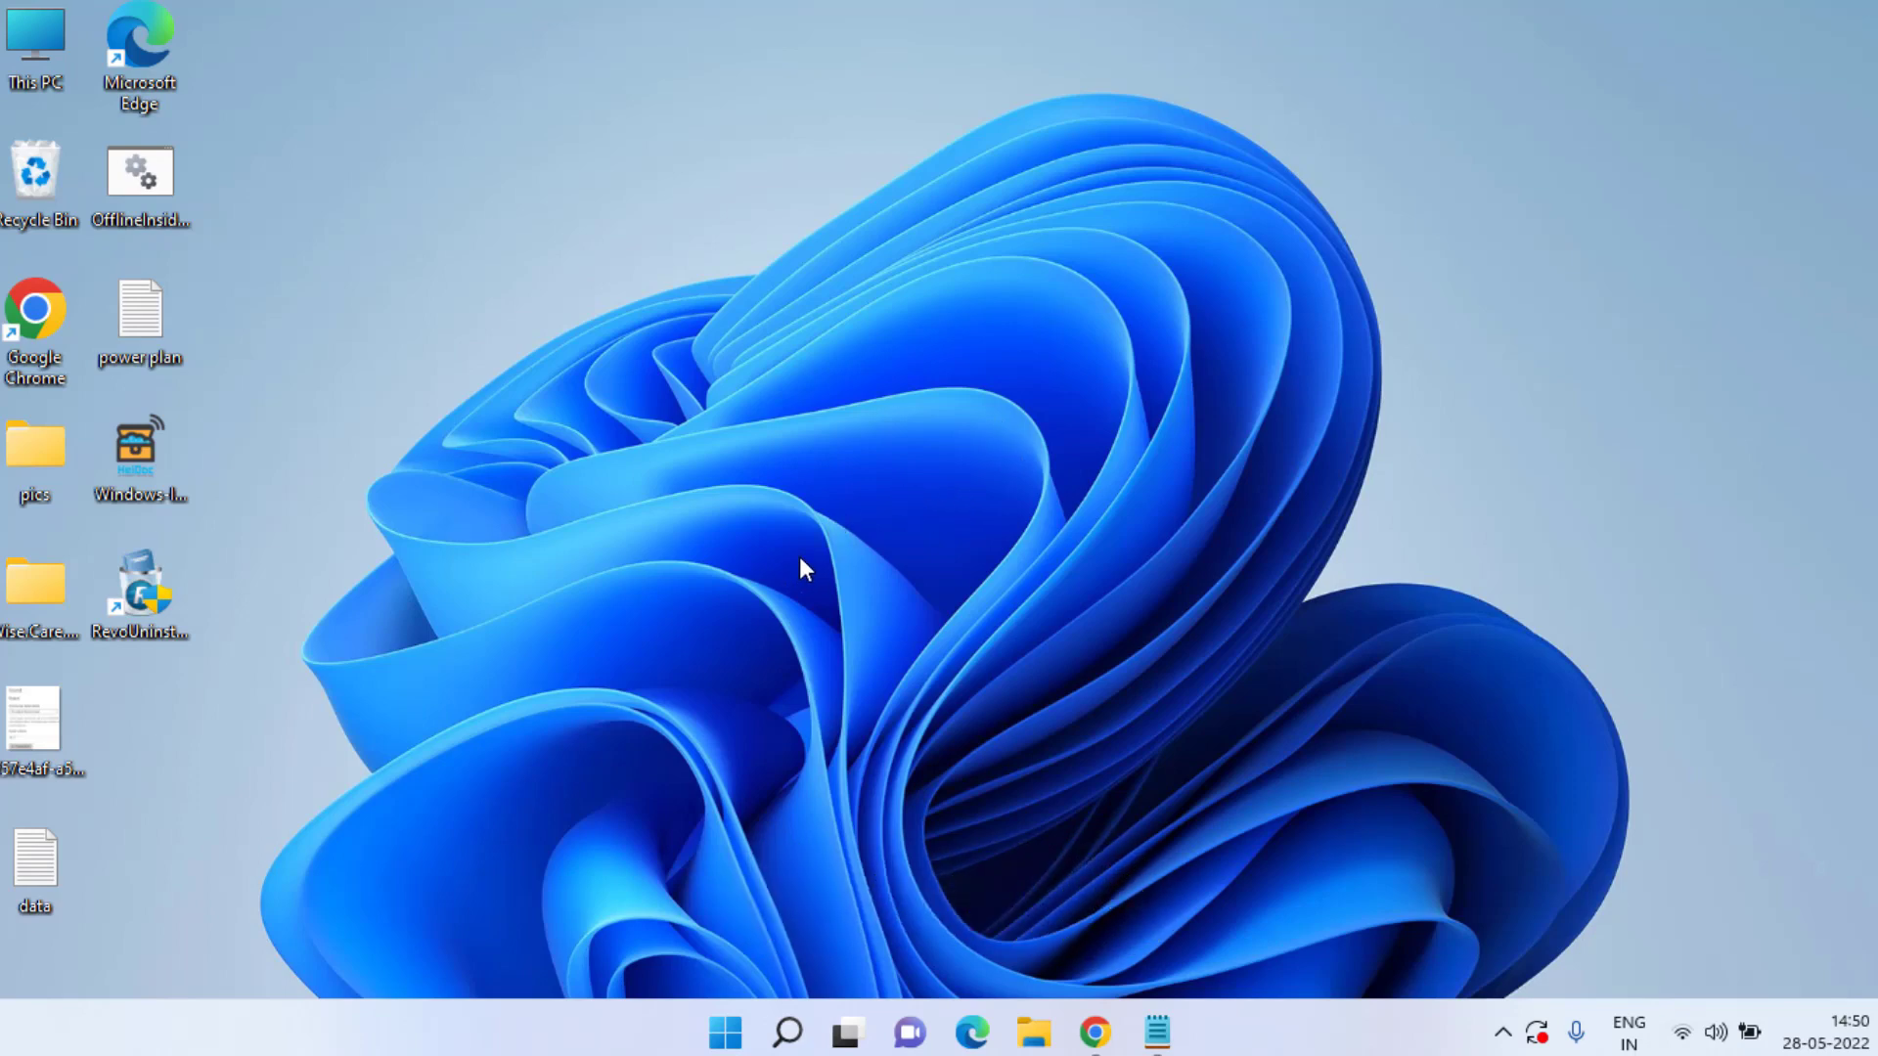
Step: Restart the Windows Explorer process in Task Manager, then close Task Manager
{"action": "right_click", "coordinate": [725, 1044]}
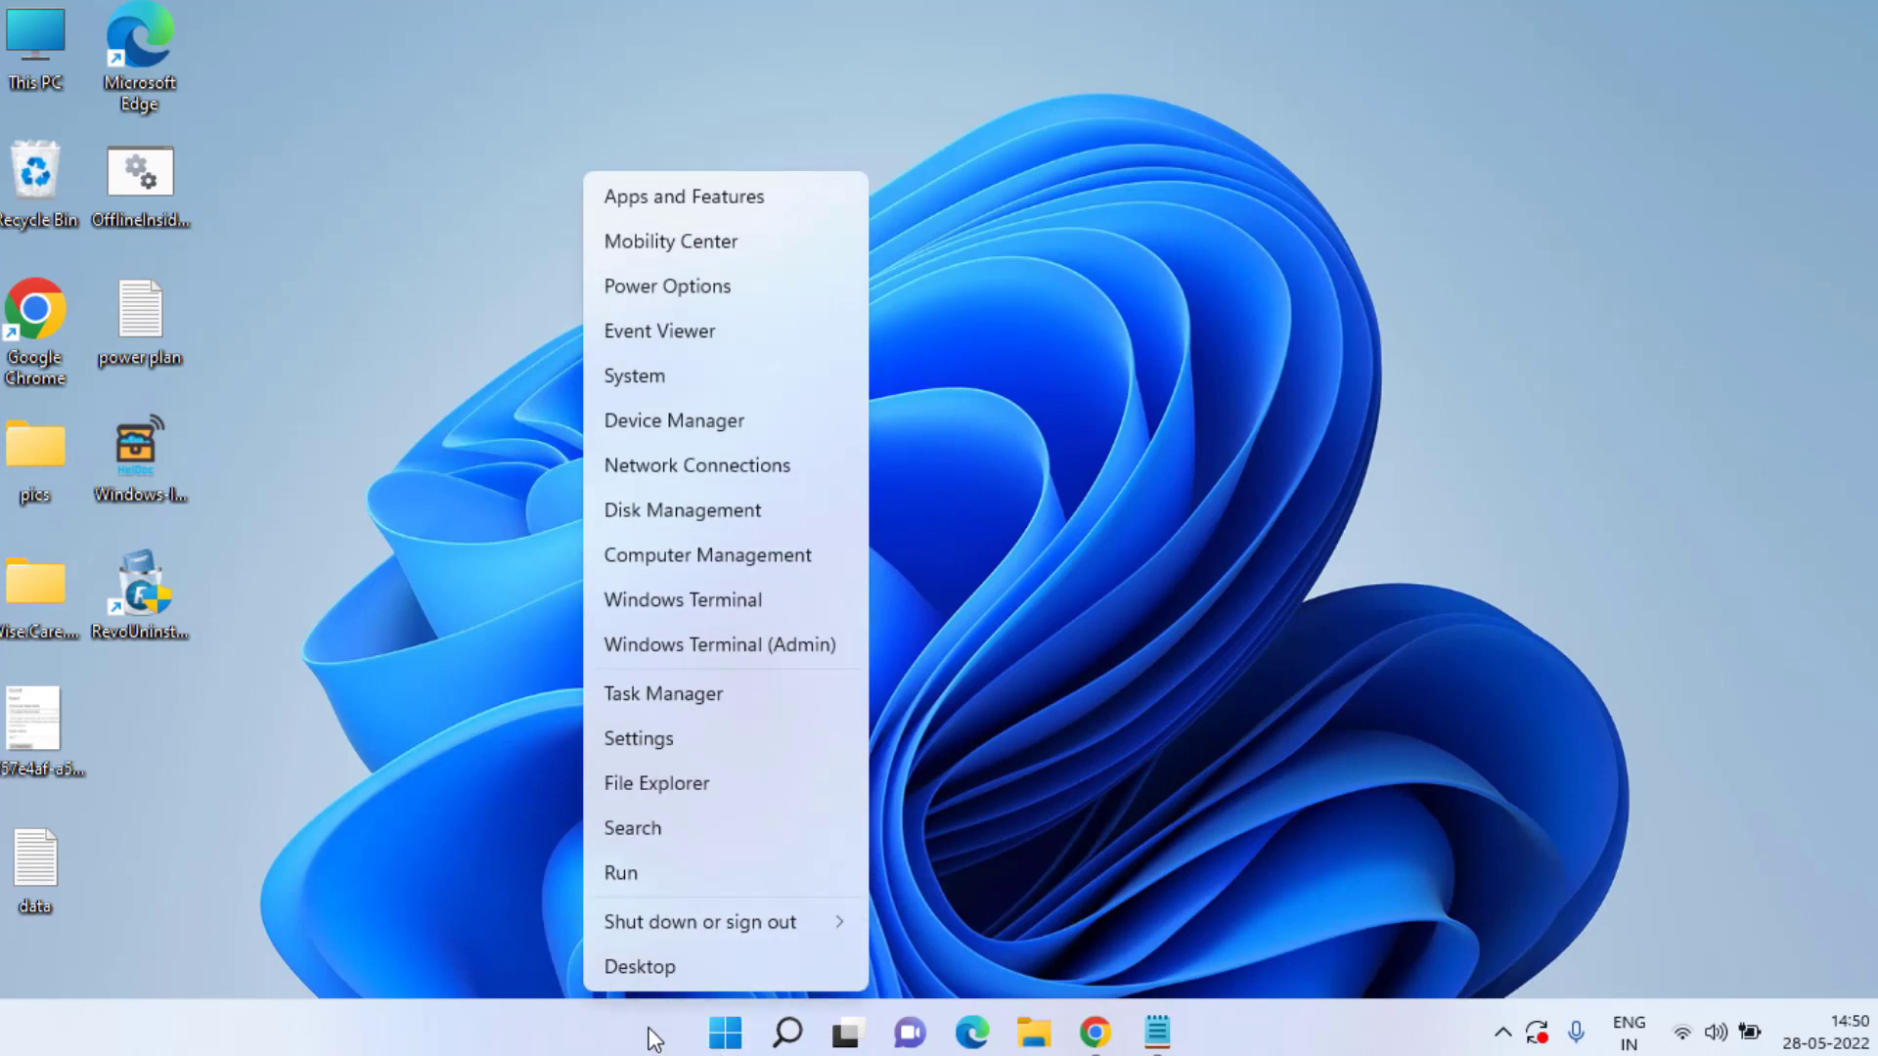
{"action": "left_click", "coordinate": [751, 693]}
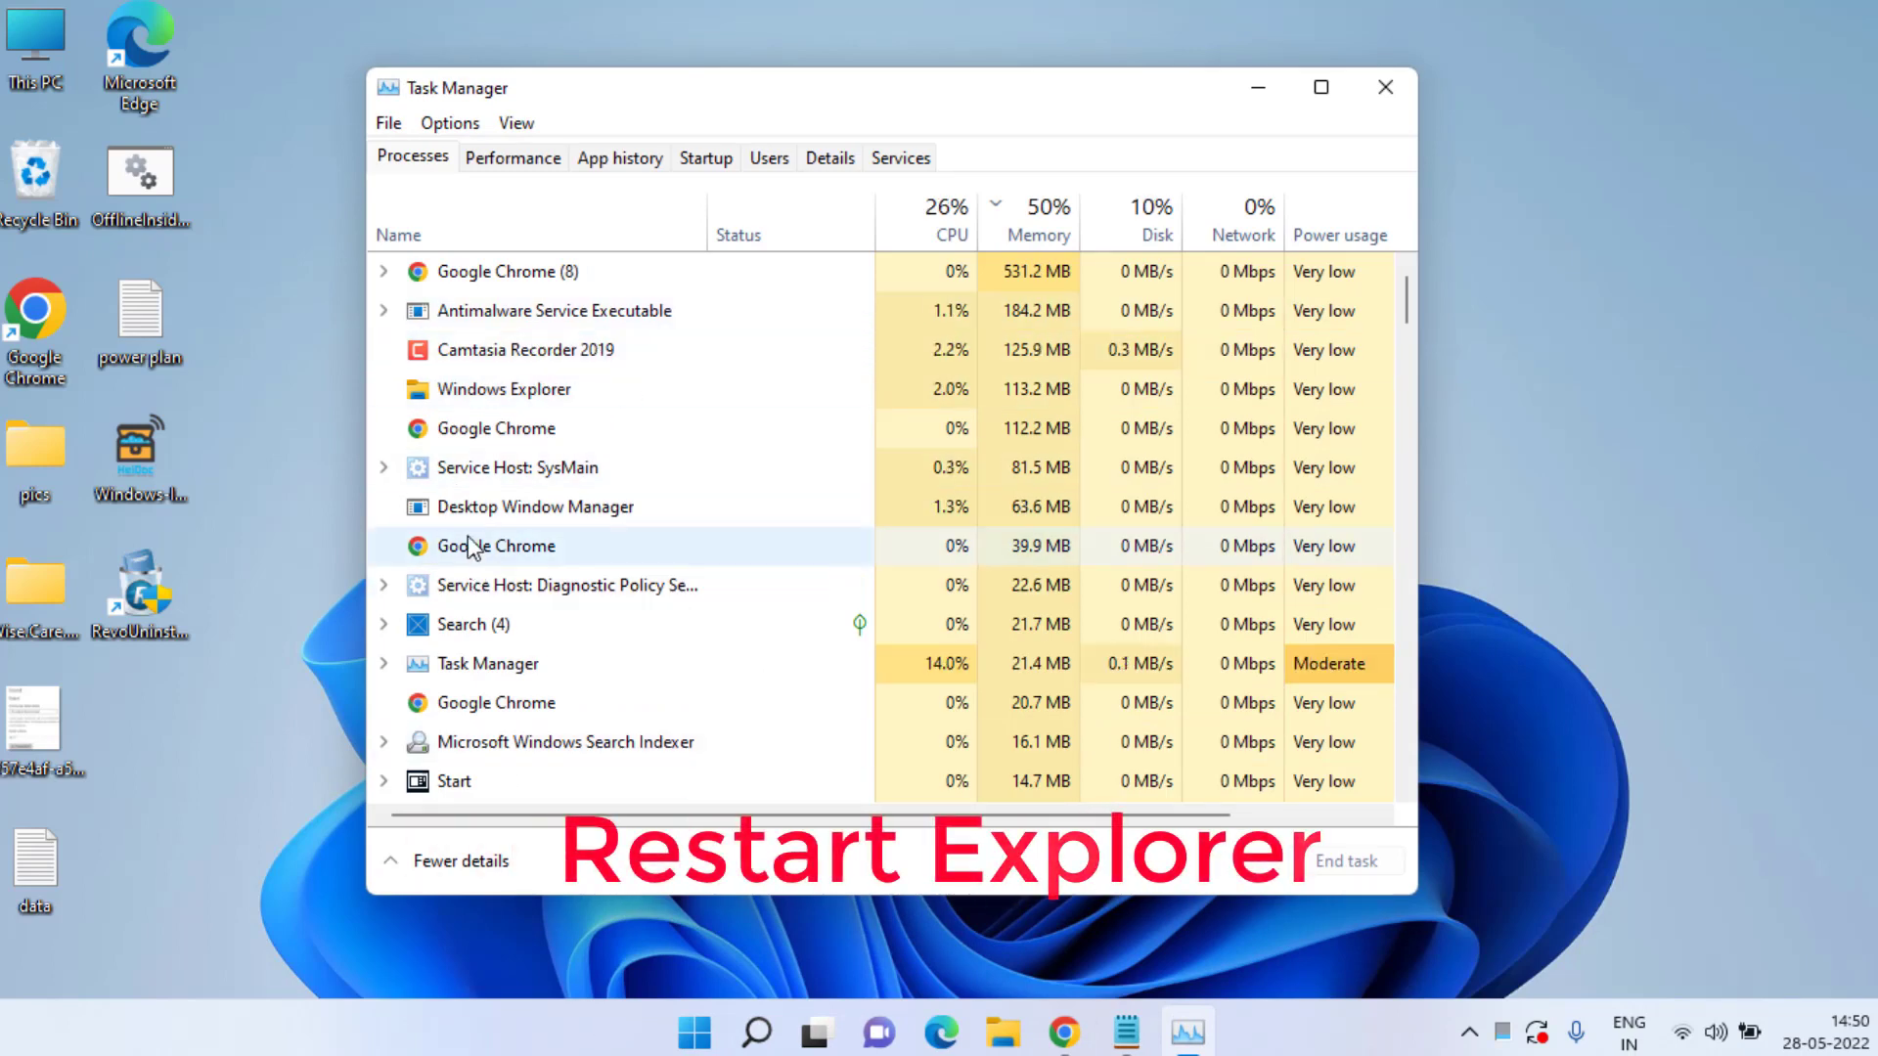
{"action": "left_click", "coordinate": [587, 393]}
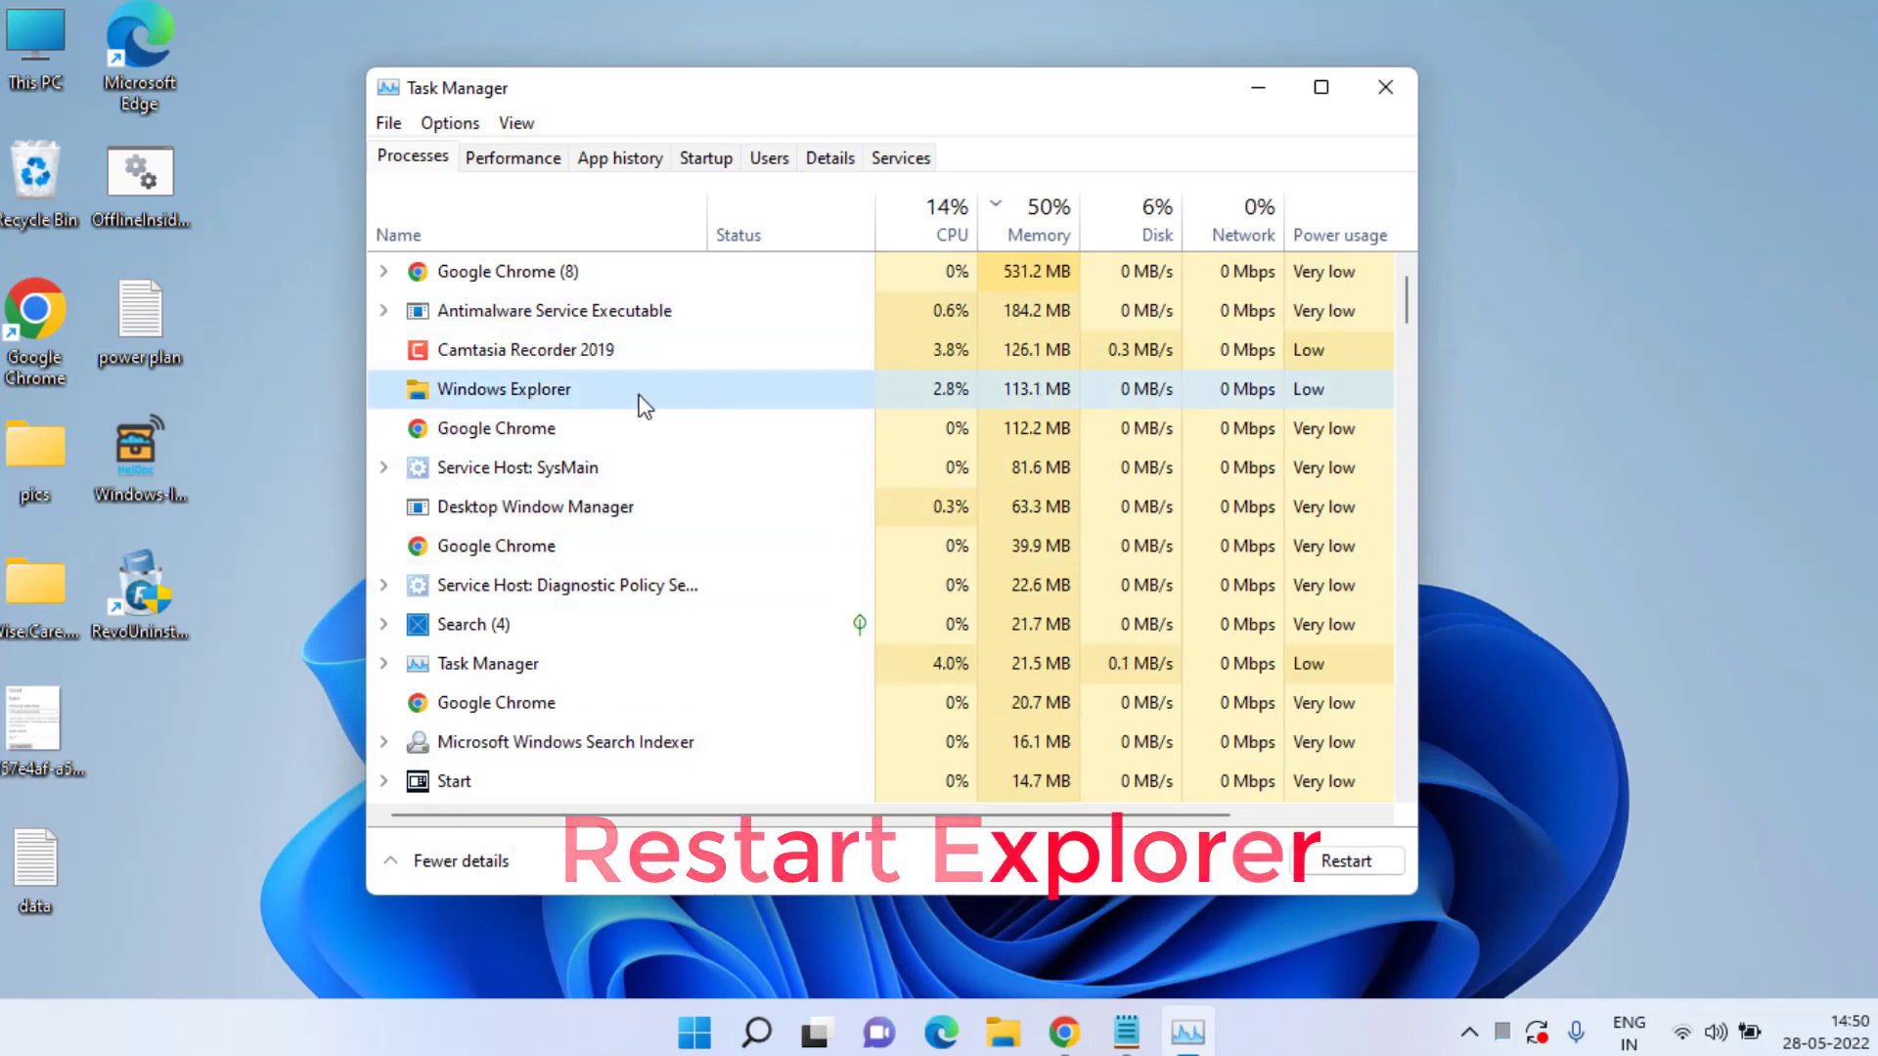
{"action": "right_click", "coordinate": [575, 391]}
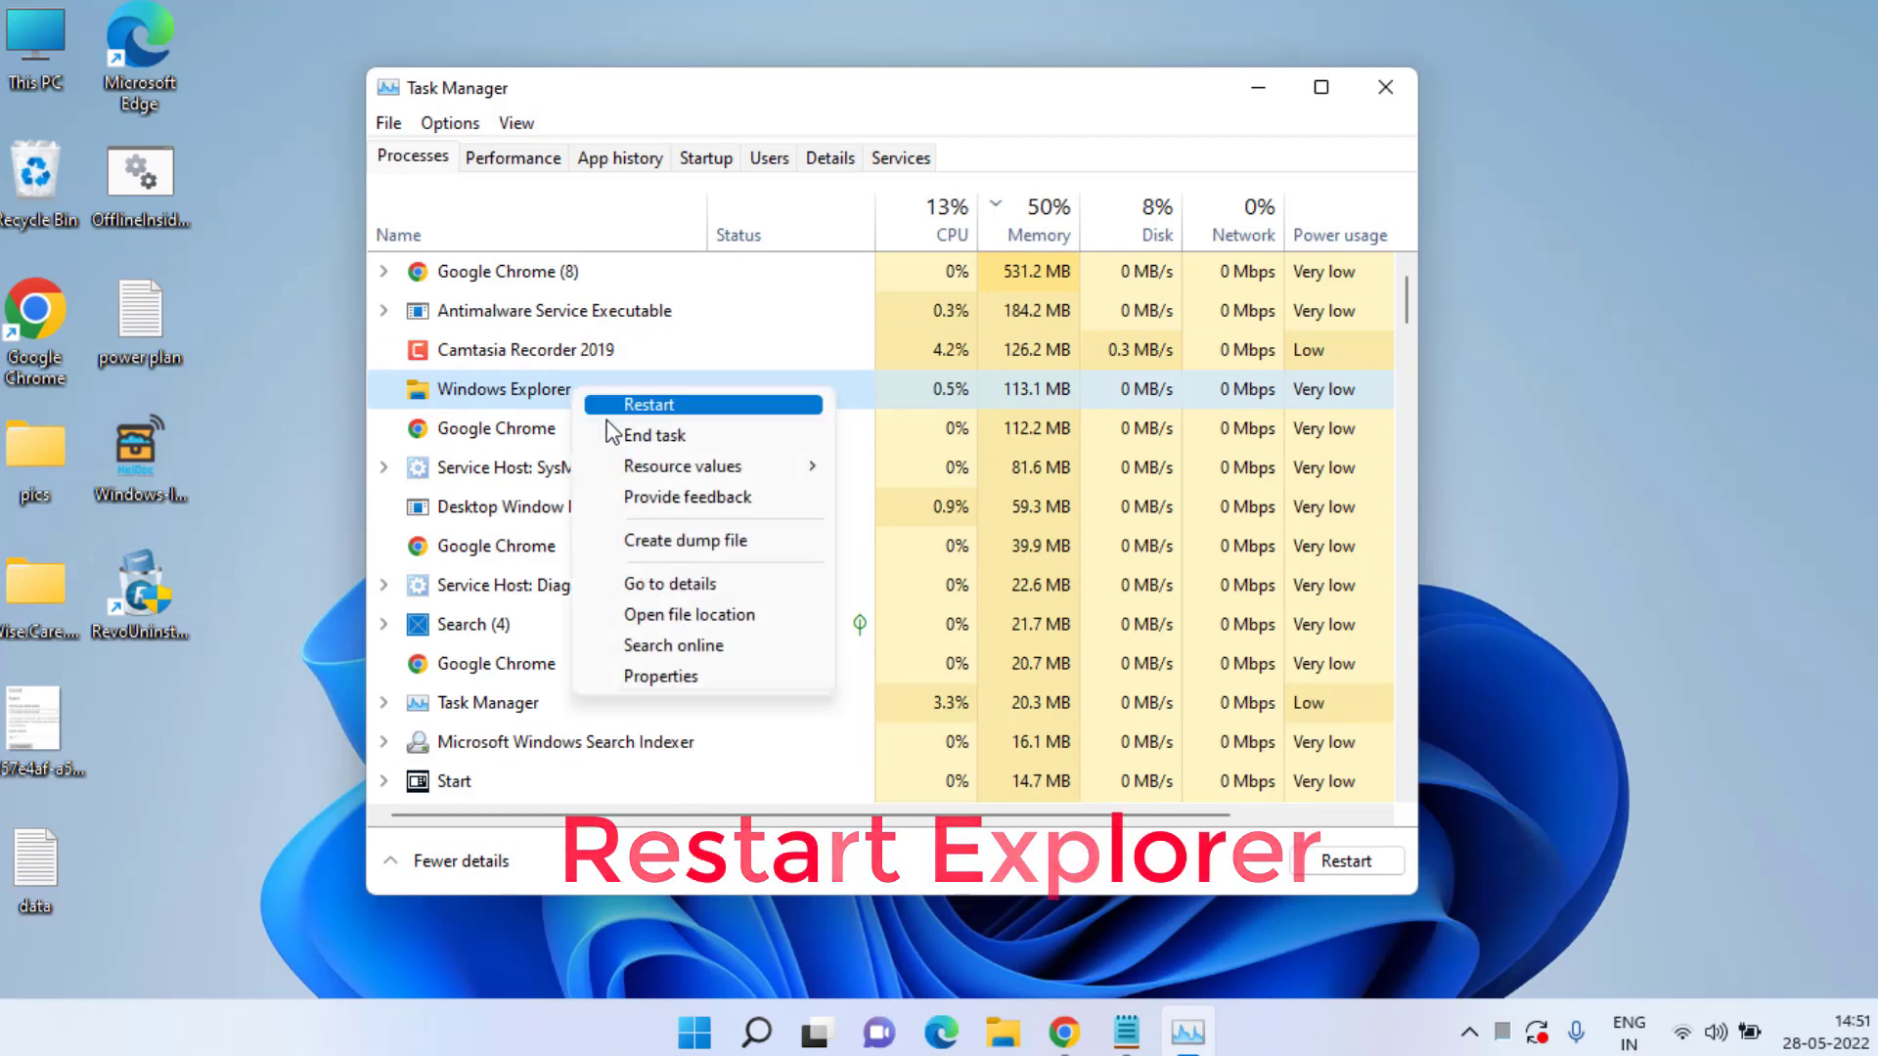
{"action": "left_click", "coordinate": [669, 407]}
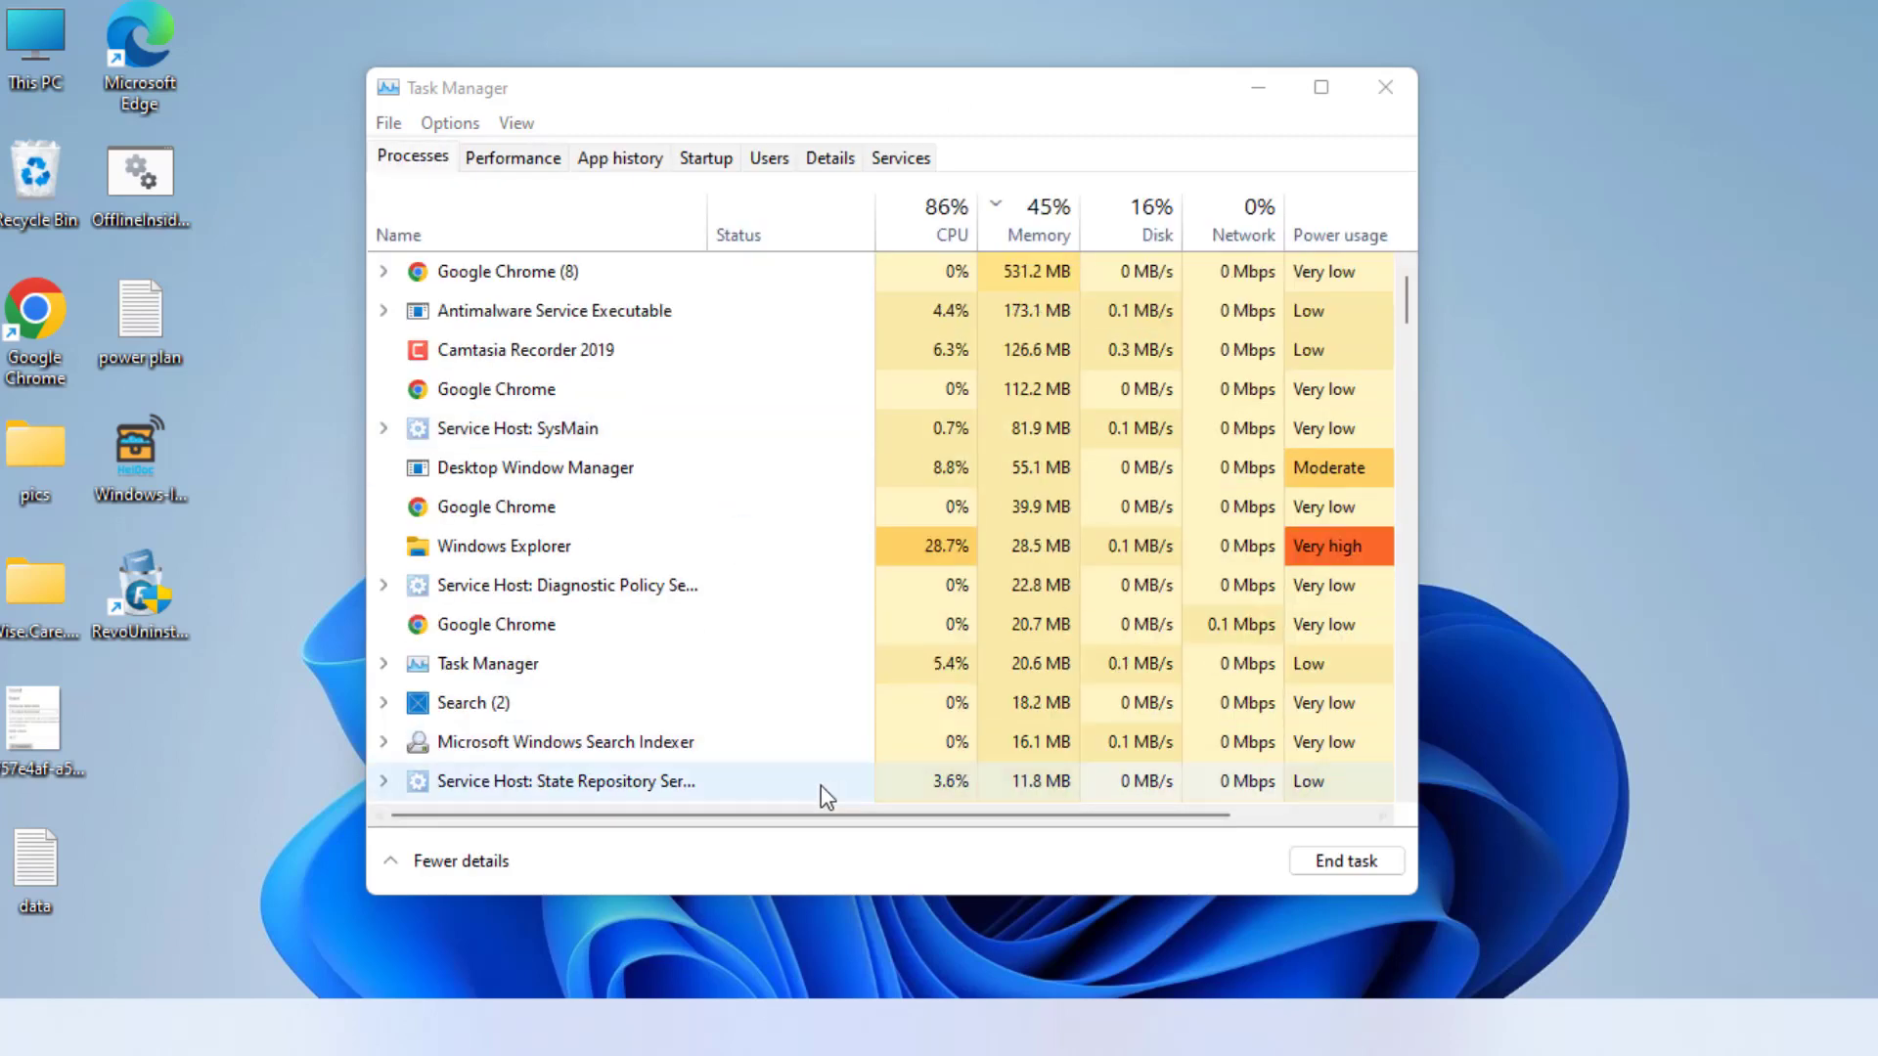
{"action": "left_click", "coordinate": [1380, 90]}
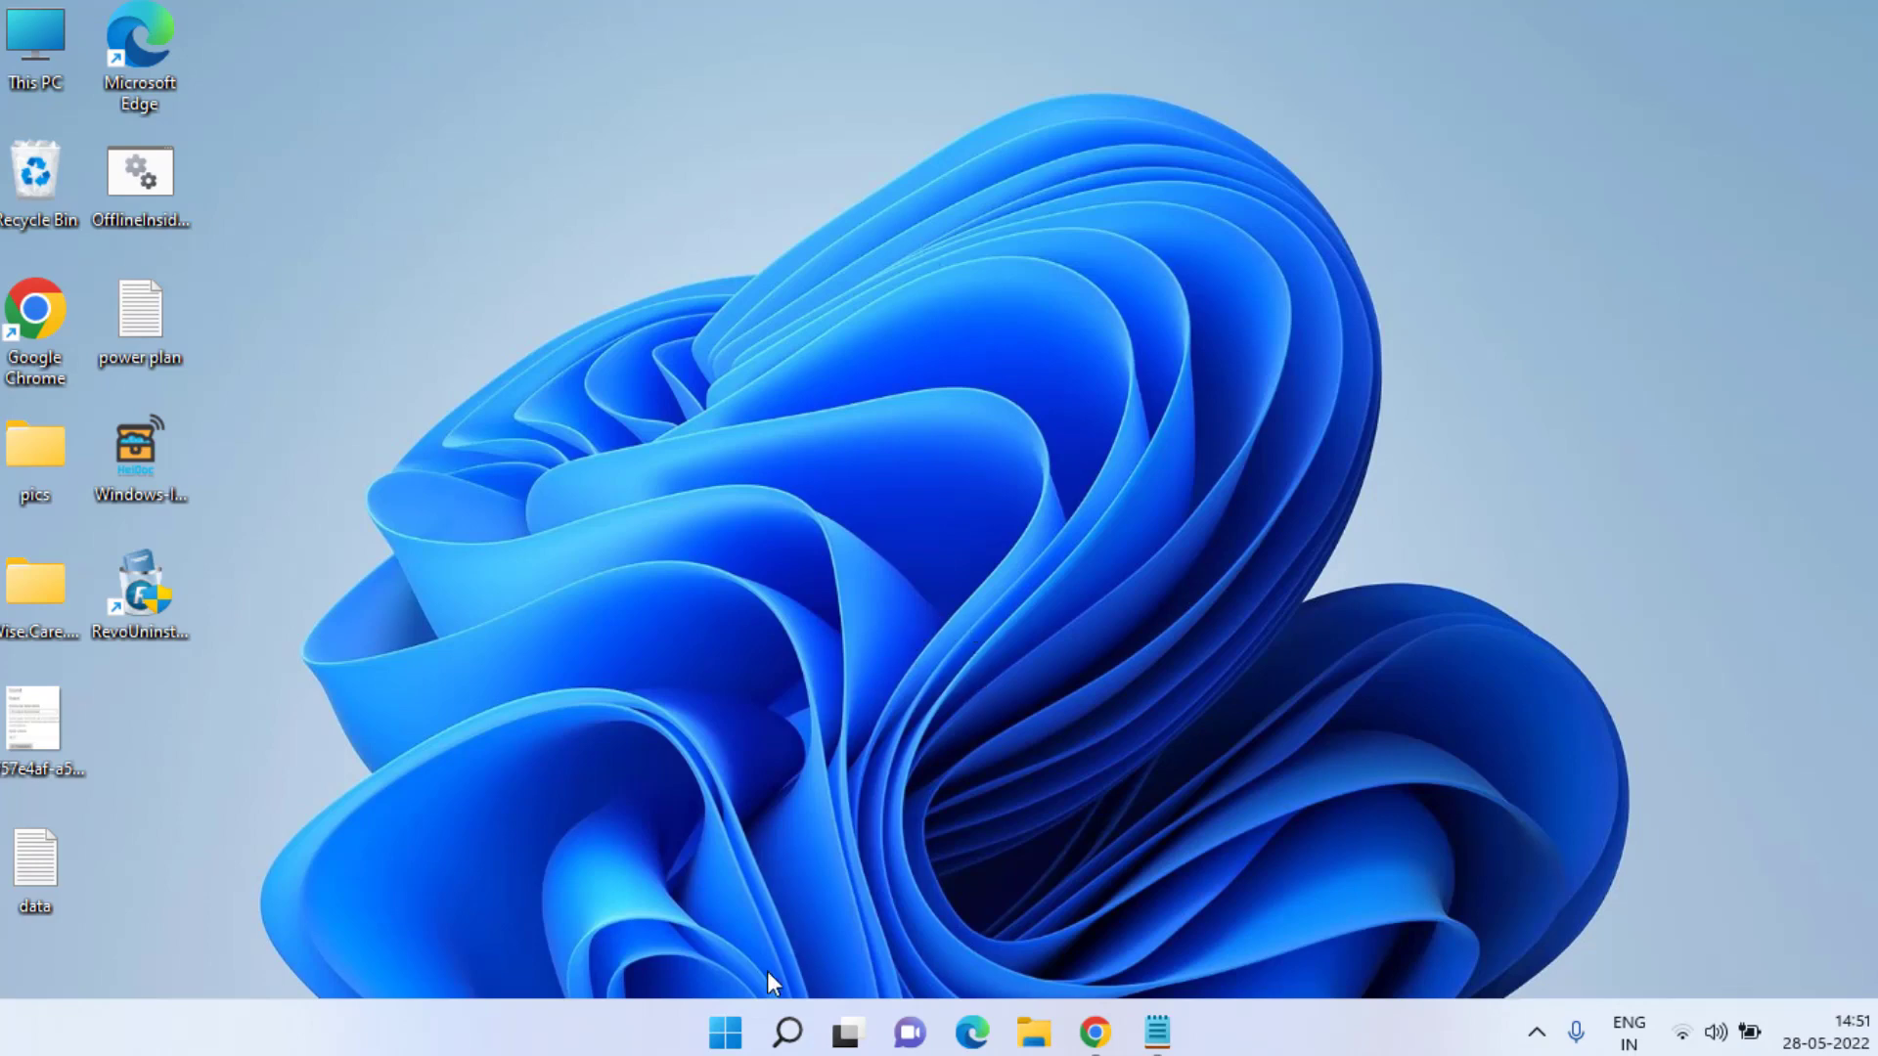
{"action": "left_click", "coordinate": [743, 1009]}
{"action": "type", "text": "run"}
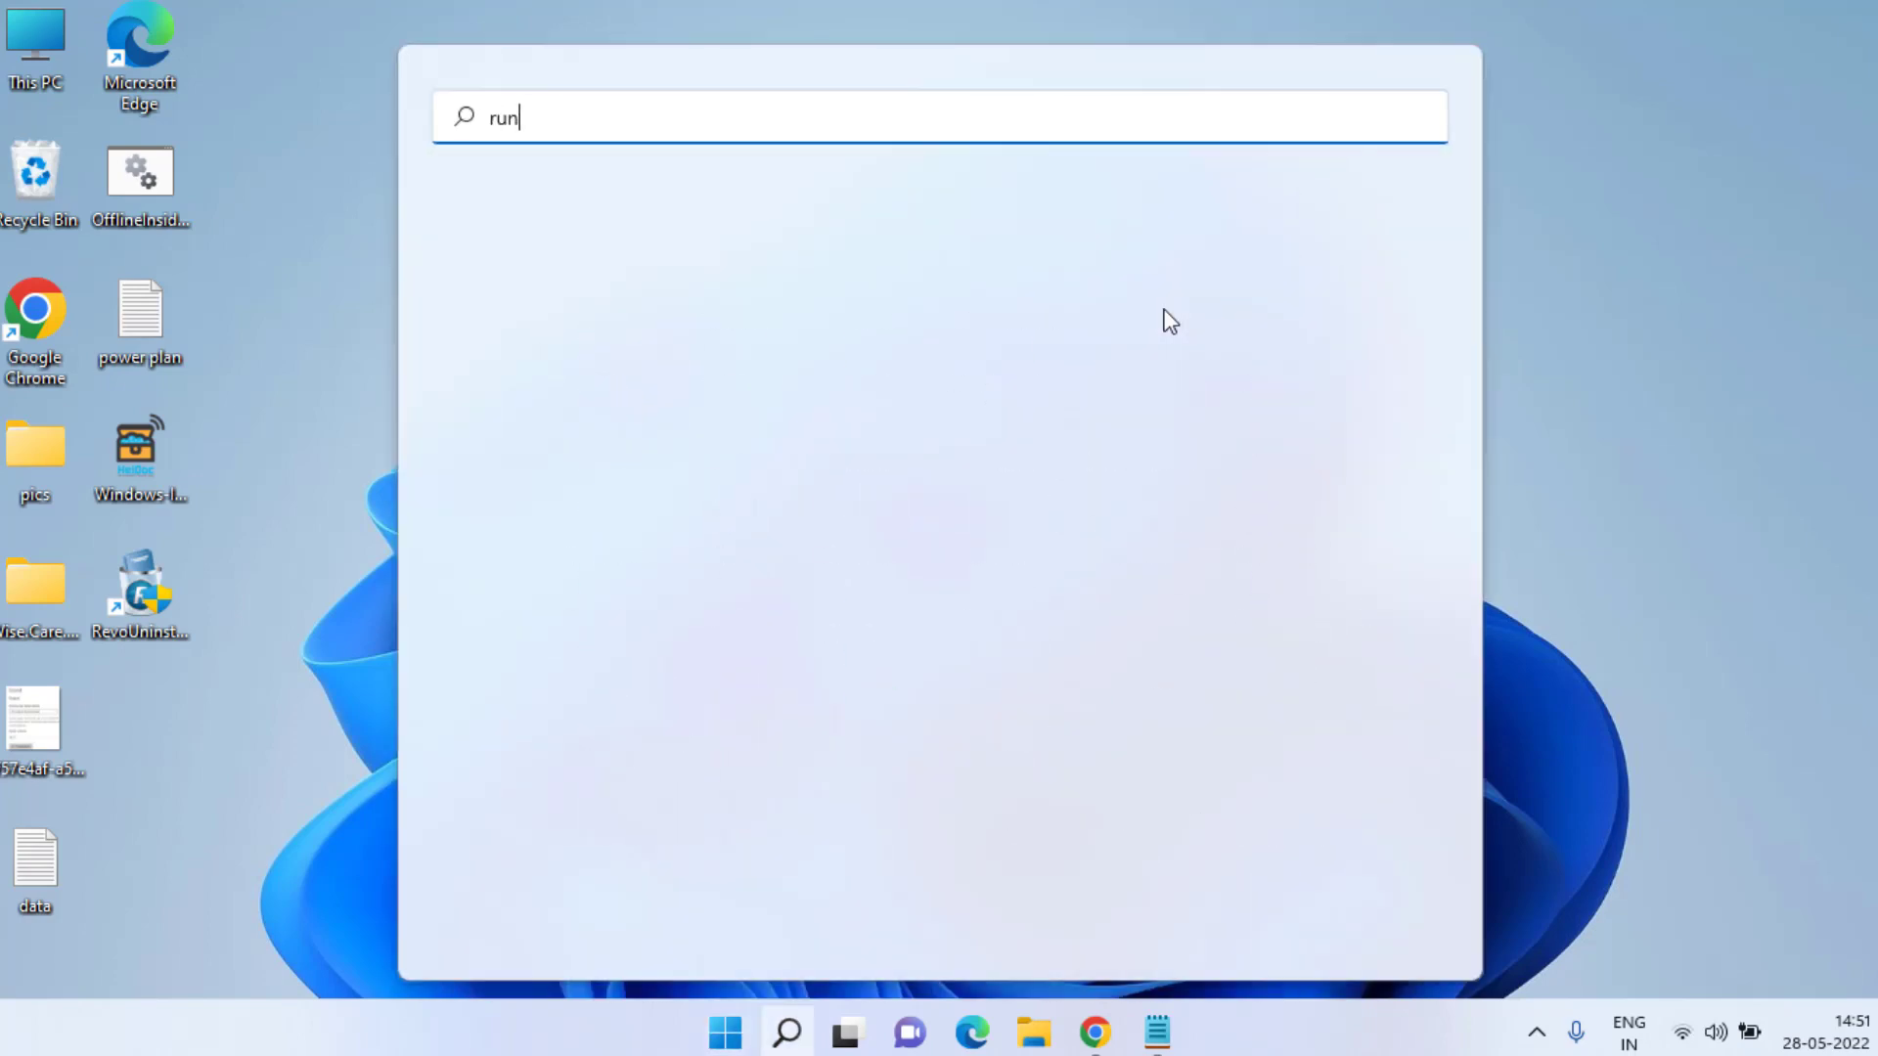
{"action": "left_click", "coordinate": [1176, 348]}
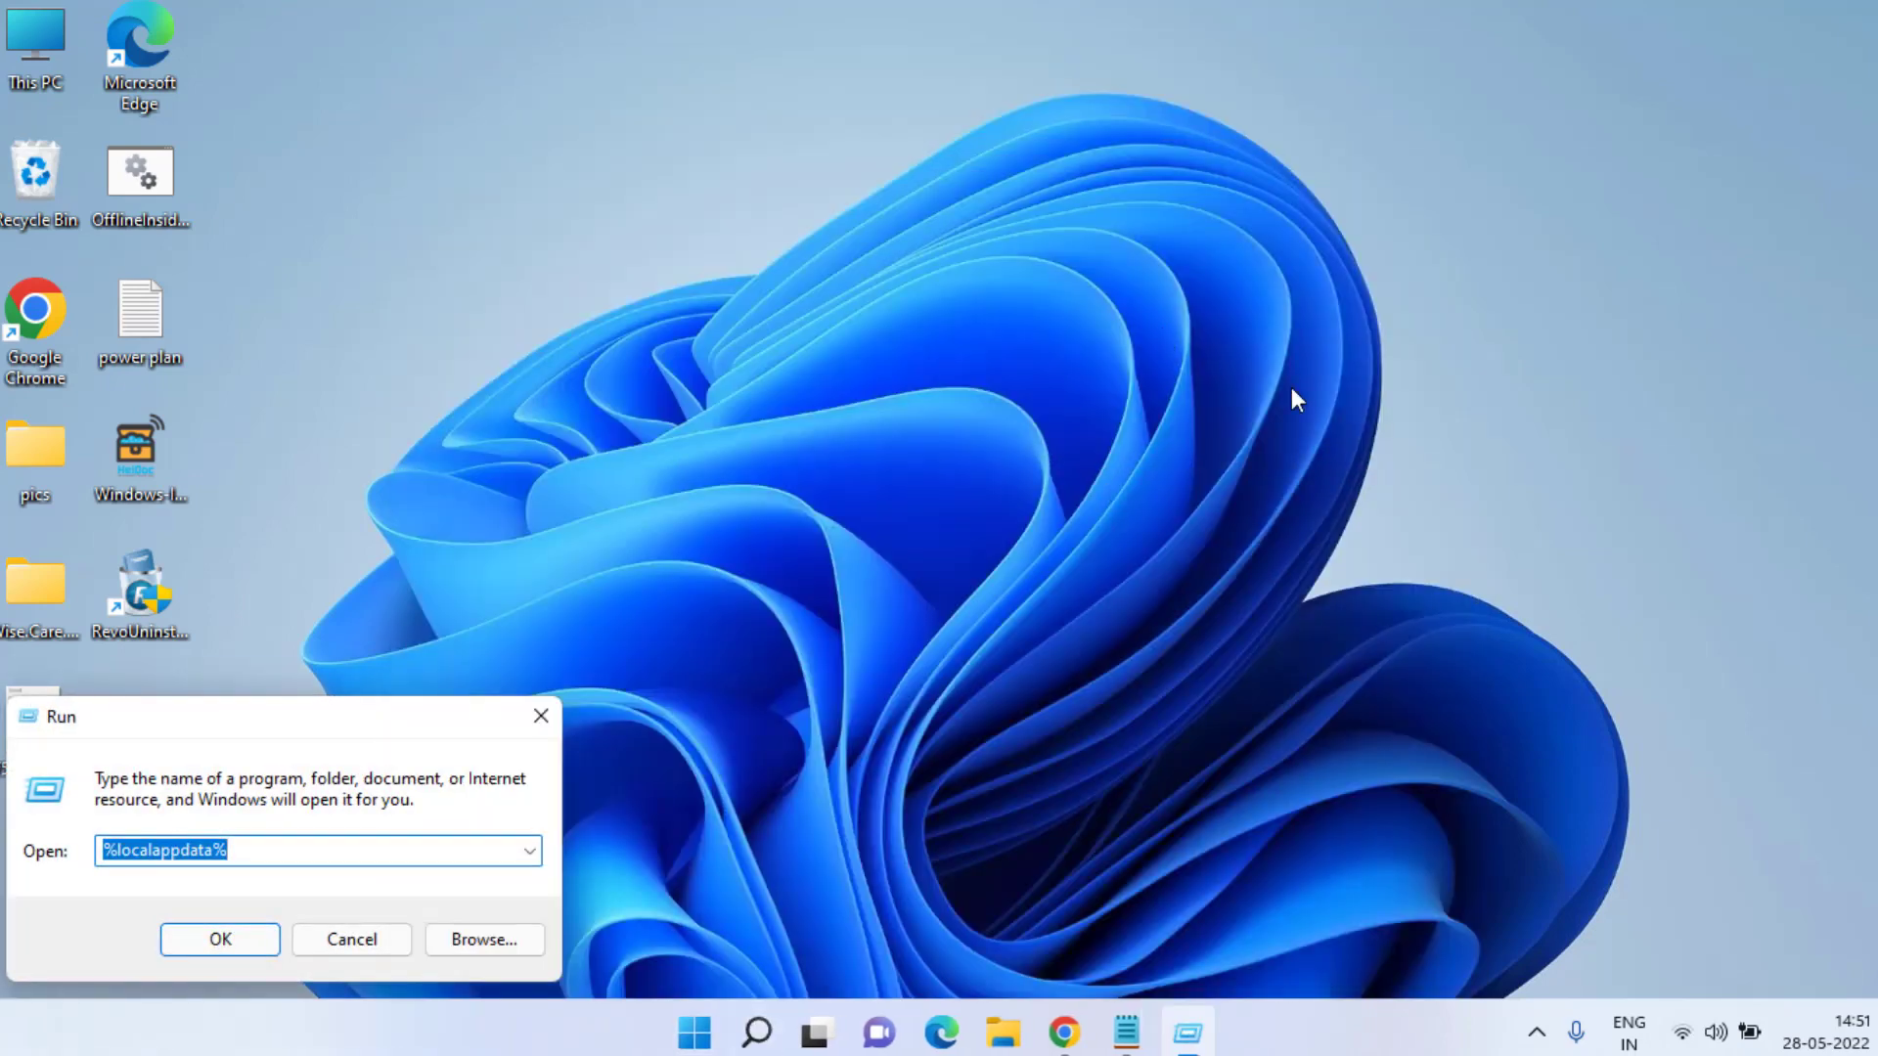
{"action": "type", "text": "ap"}
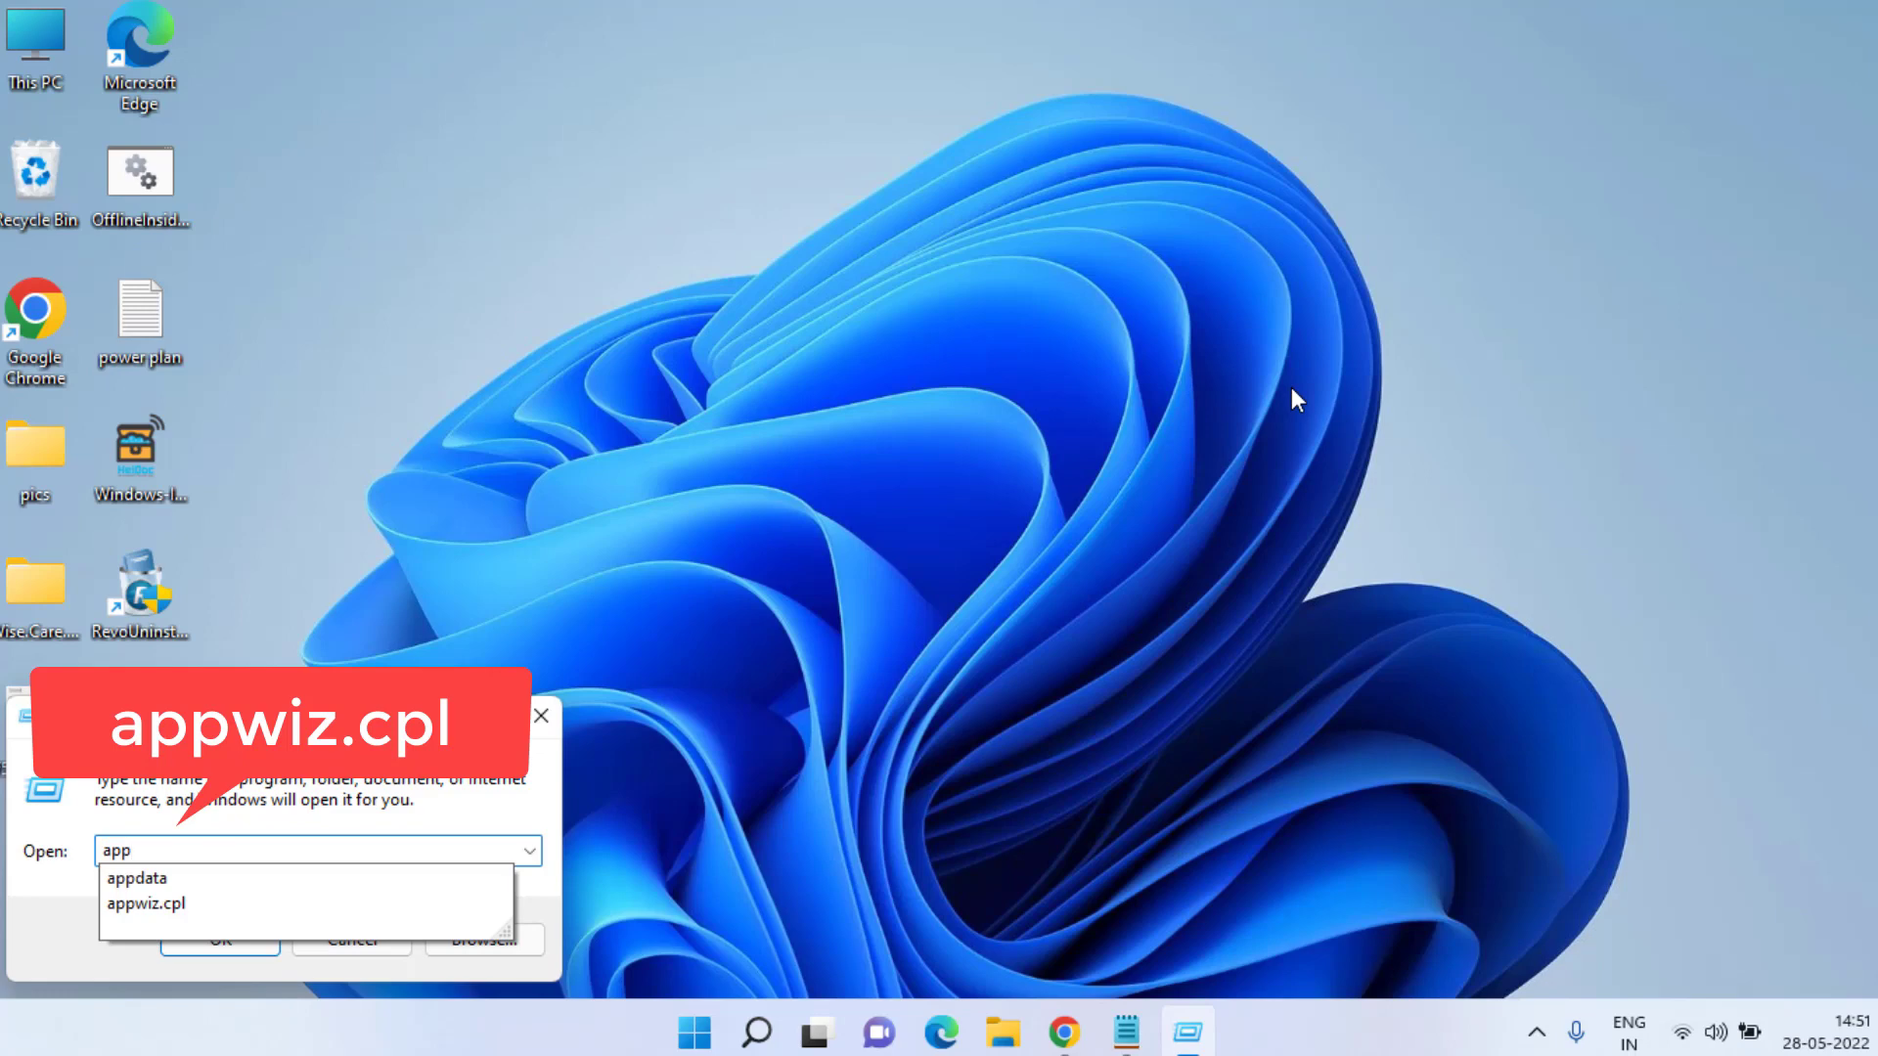
{"action": "type", "text": "p"}
{"action": "key", "text": "Down"}
{"action": "key", "text": "Down"}
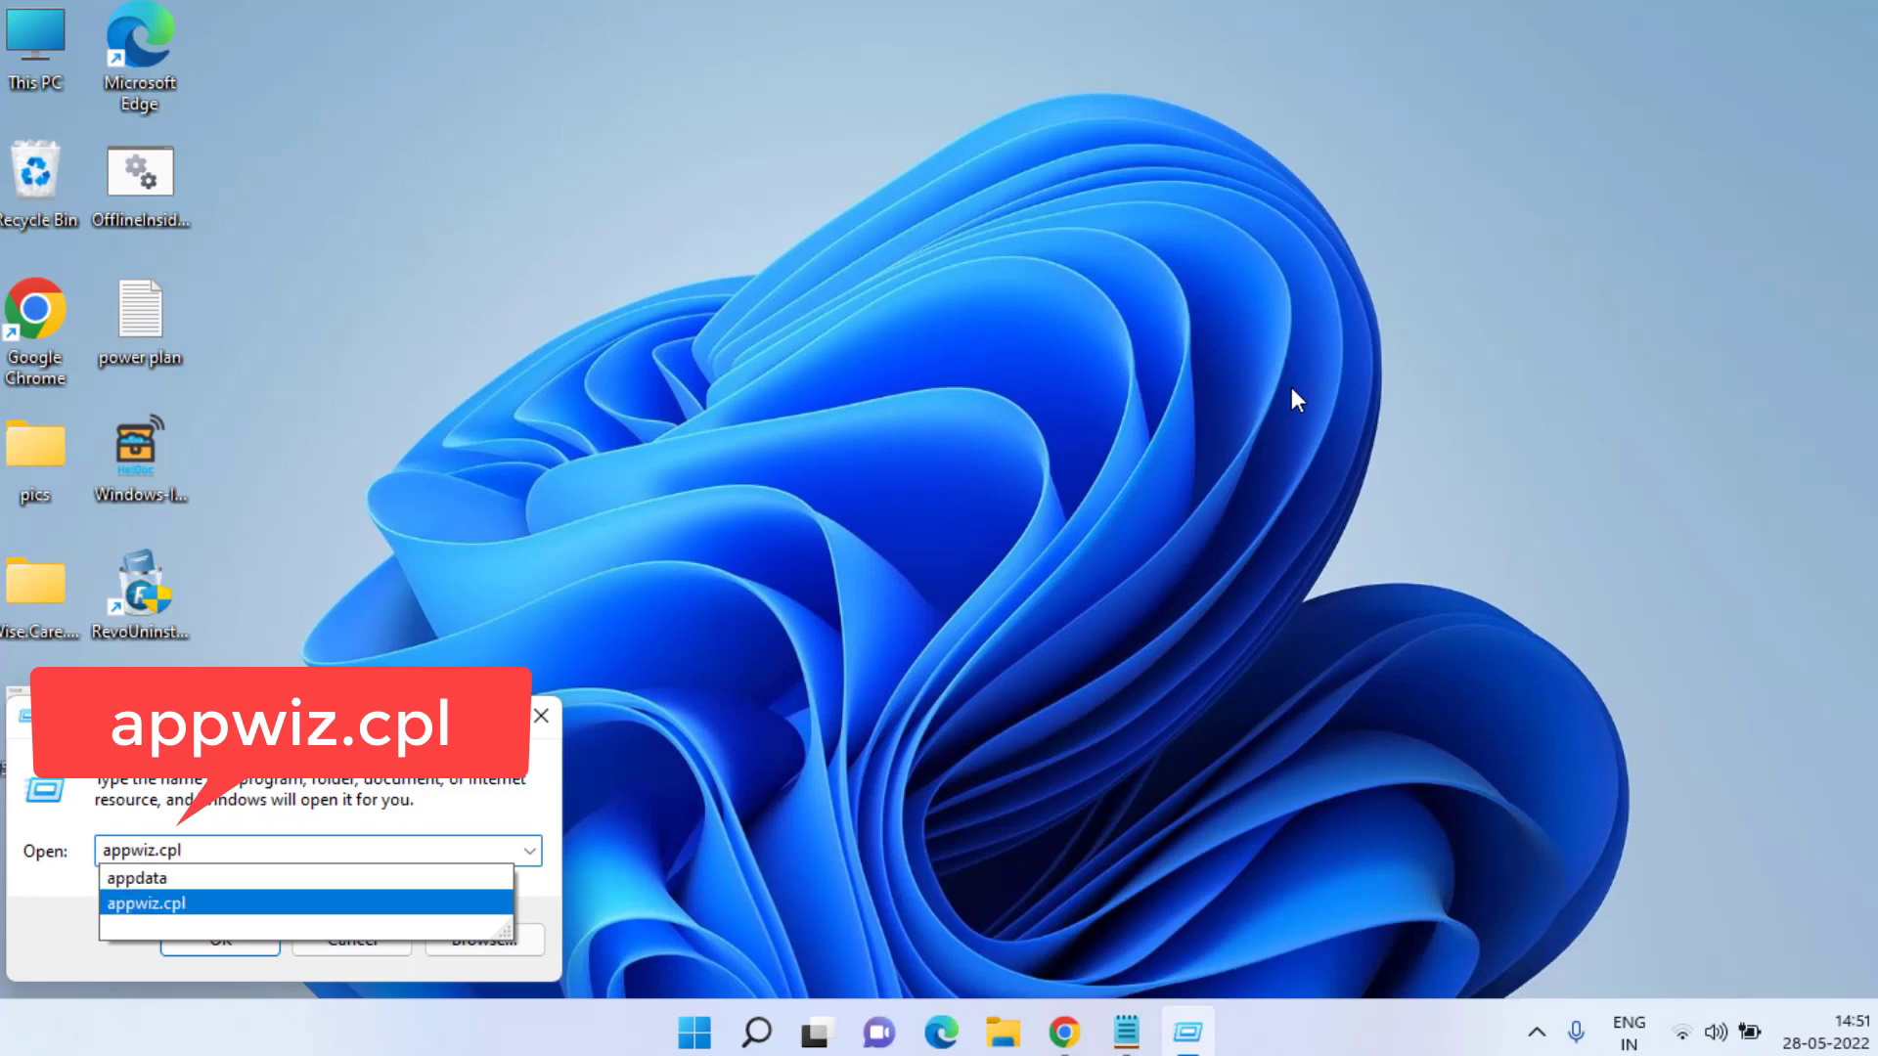
{"action": "key", "text": "Return"}
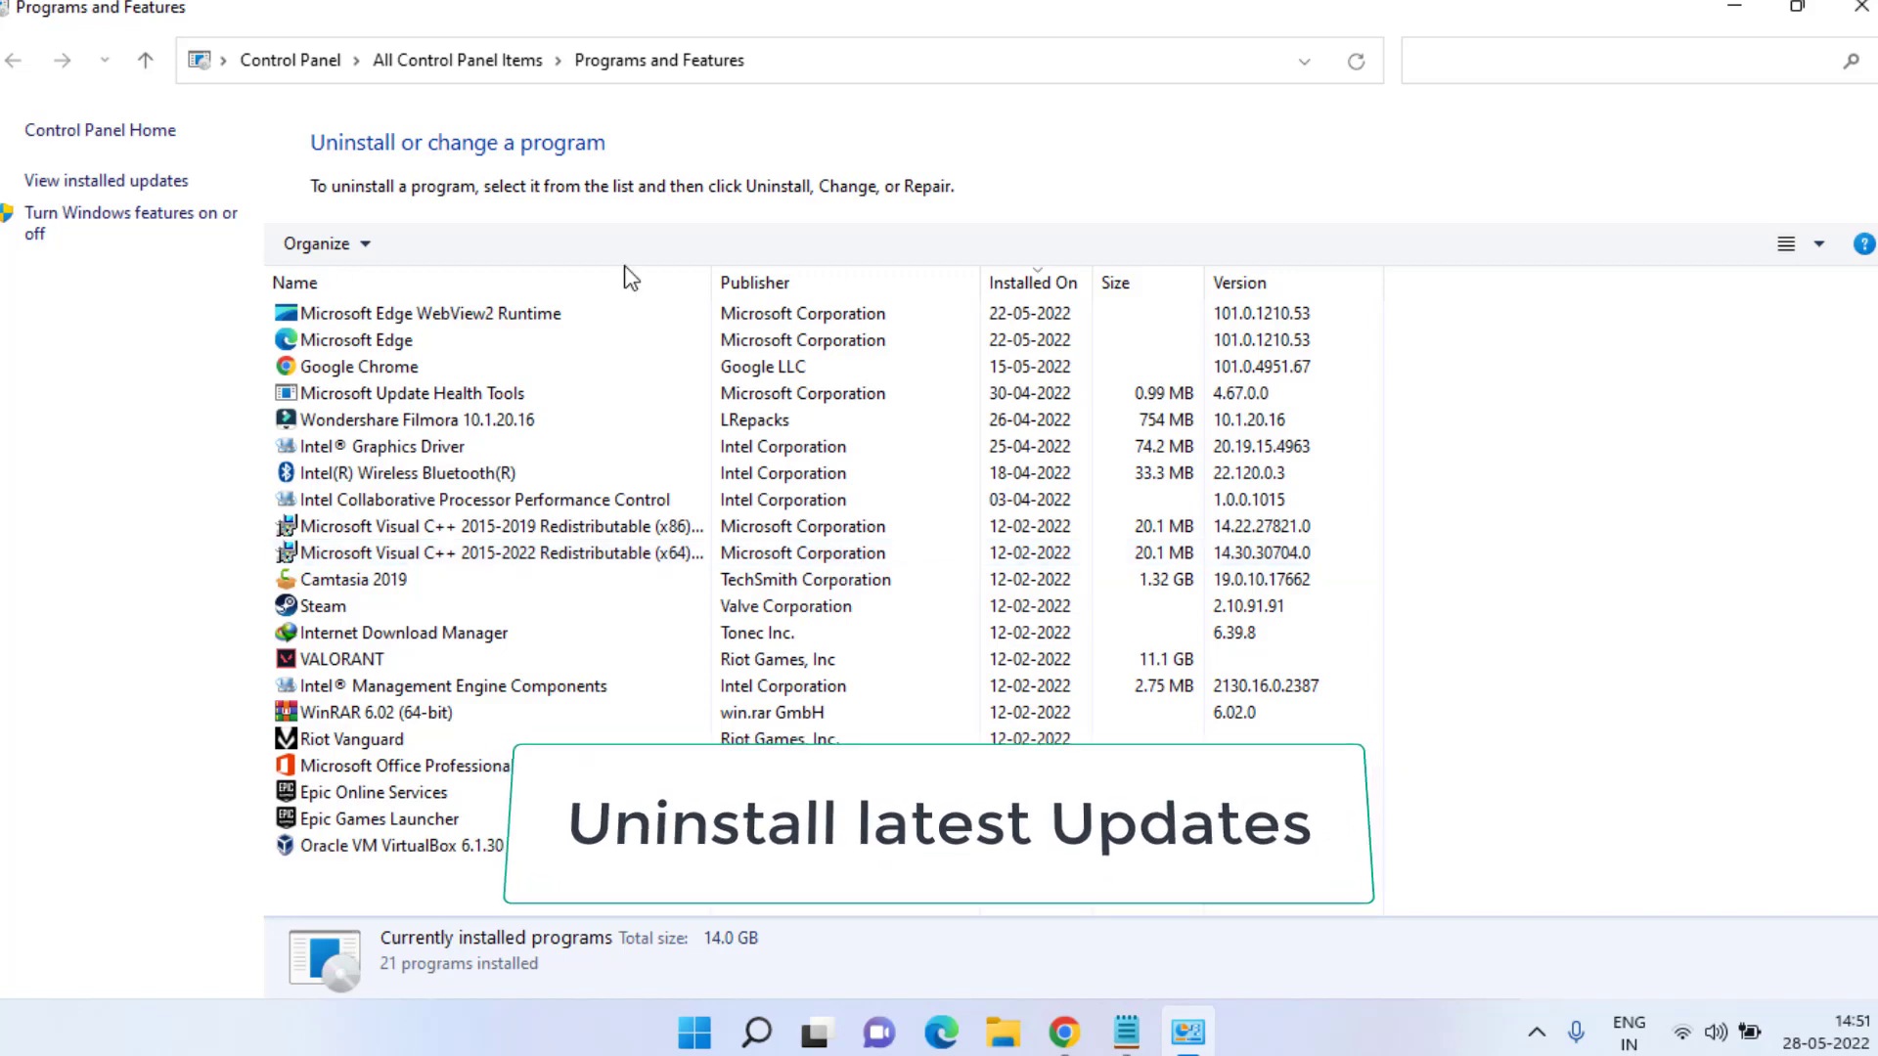
{"action": "left_click", "coordinate": [154, 182]}
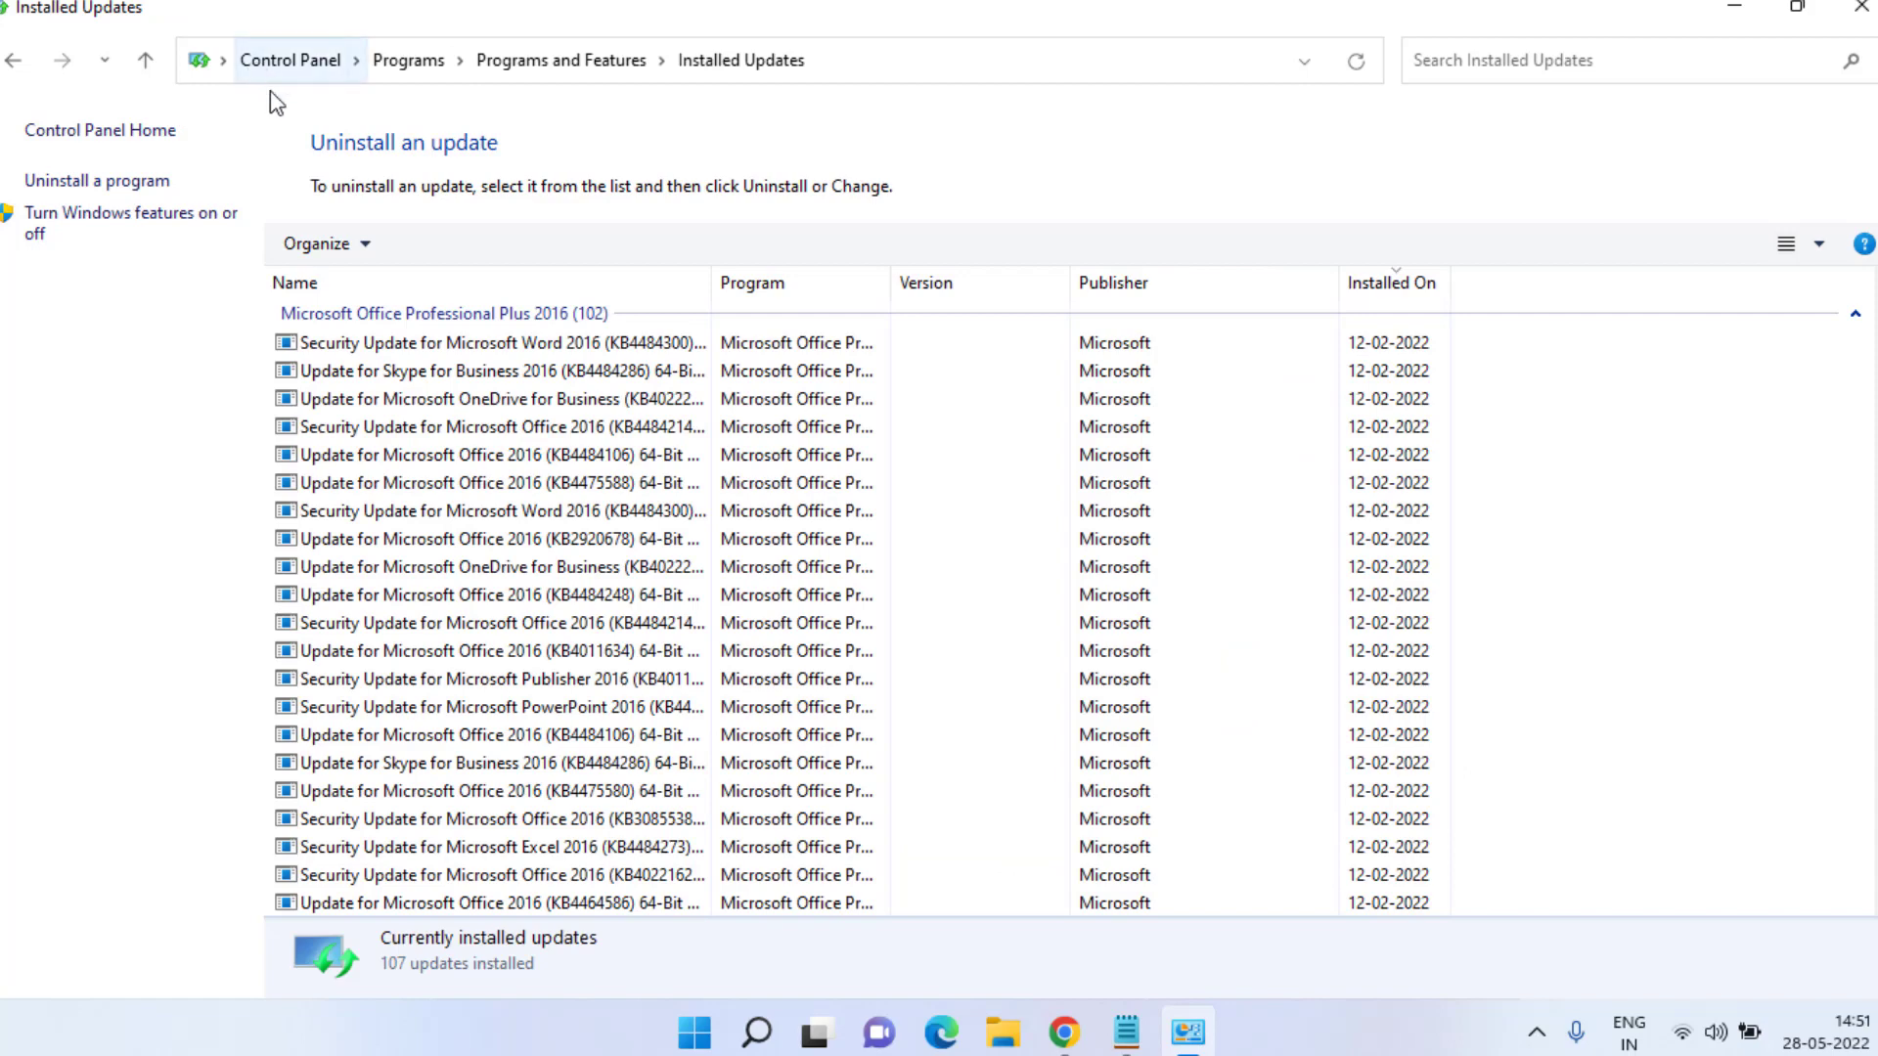
{"action": "left_click", "coordinate": [1393, 293]}
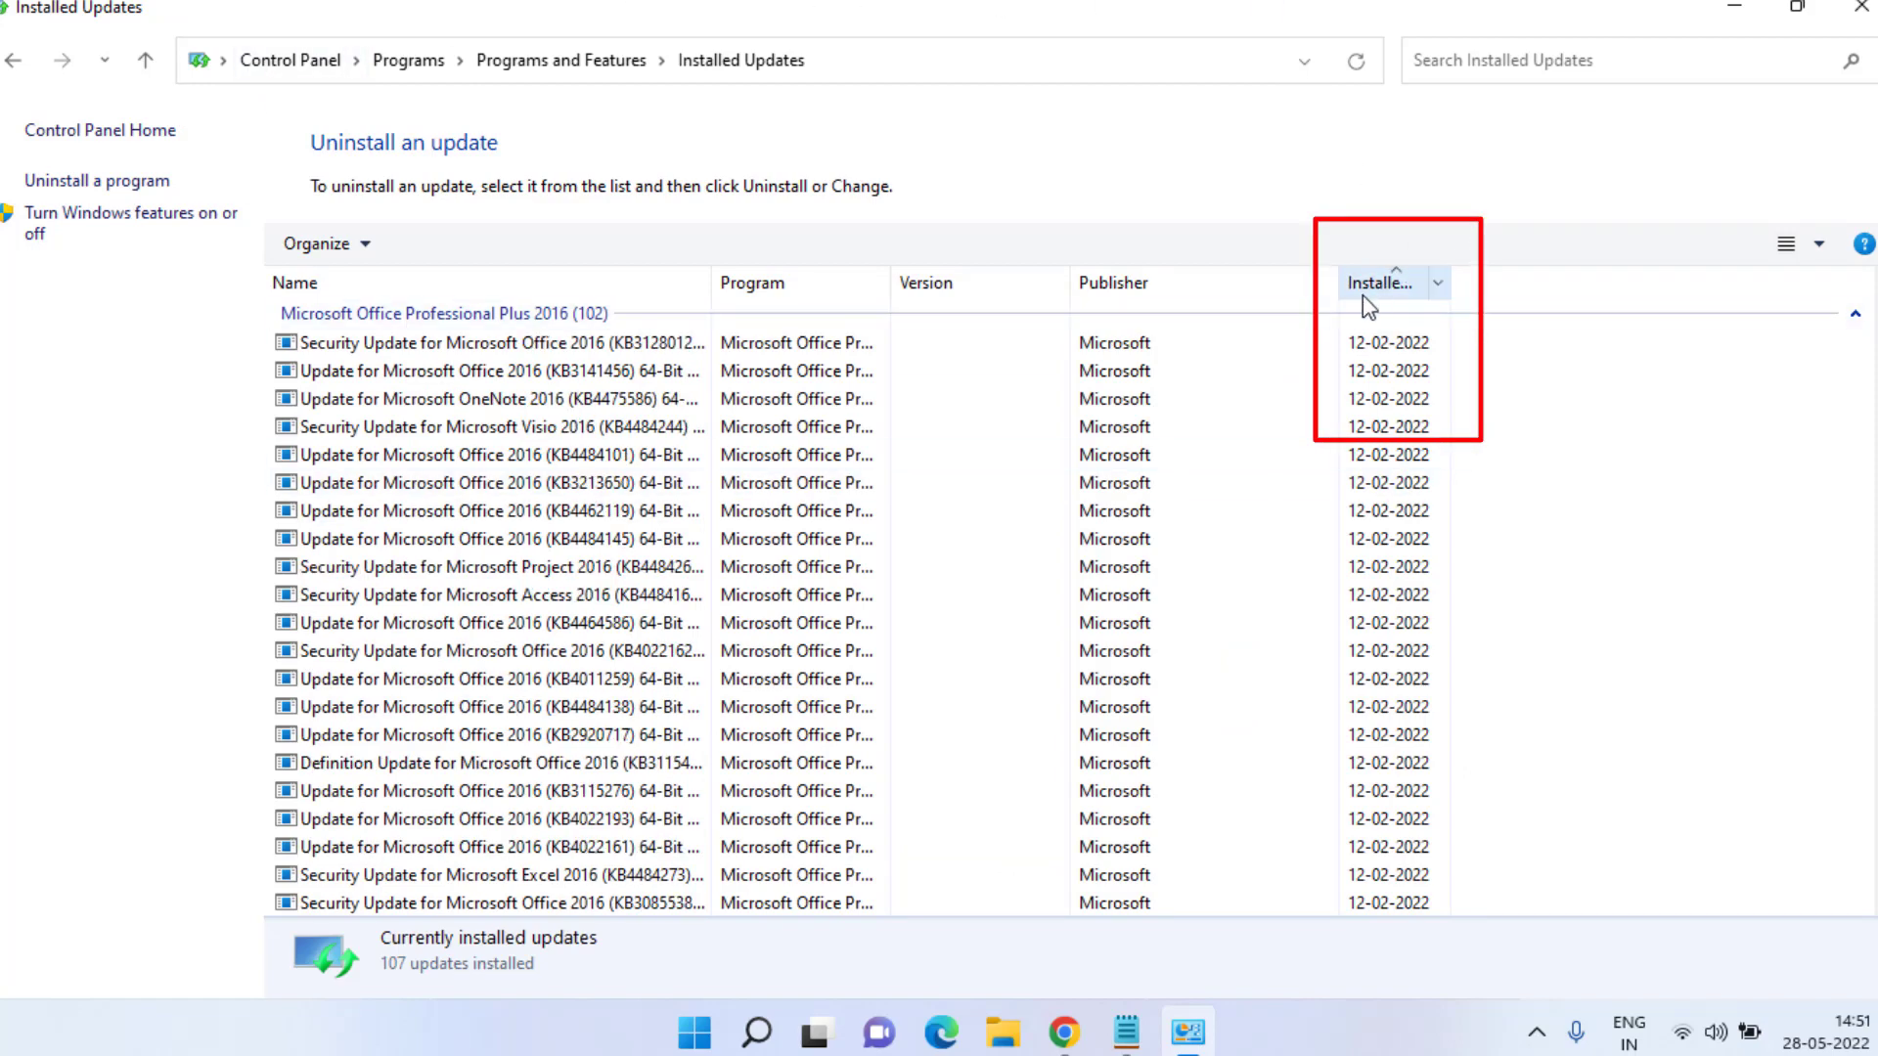
{"action": "left_click", "coordinate": [1380, 282]}
{"action": "left_click", "coordinate": [311, 349]}
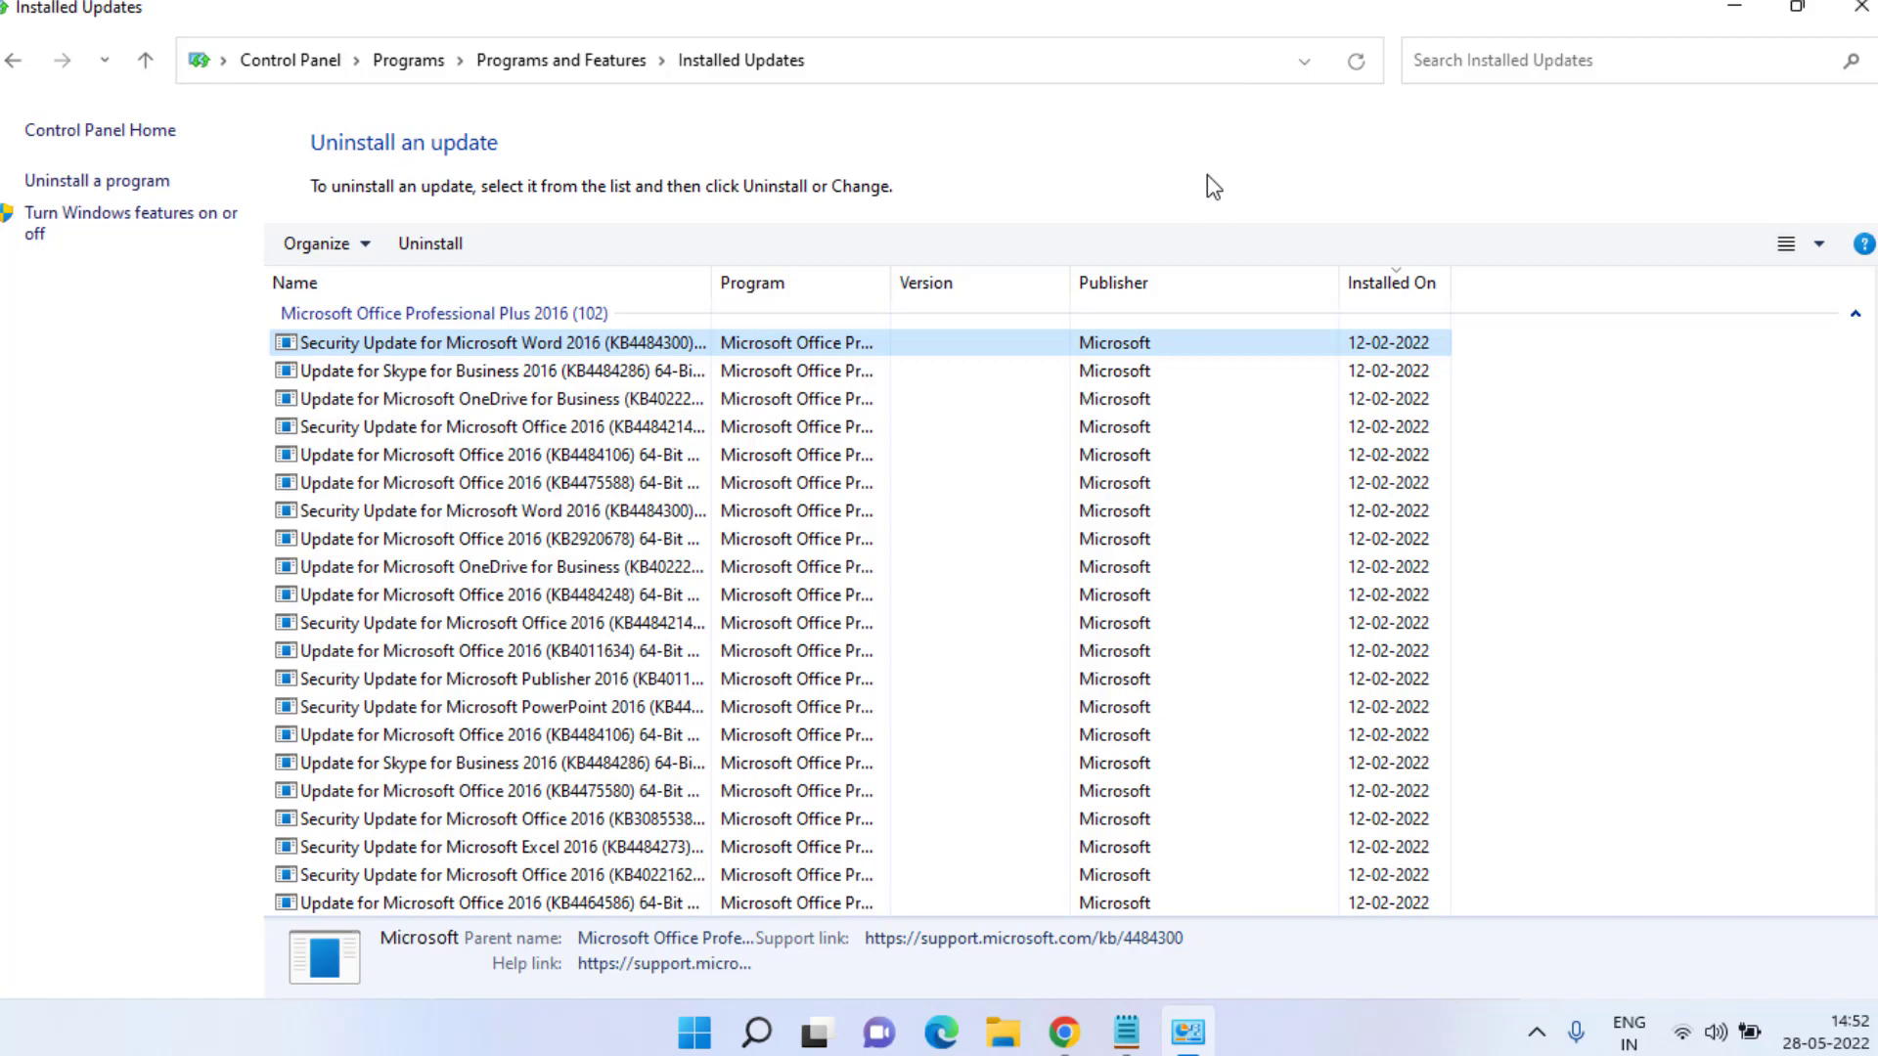
{"action": "key", "text": "alt+F4"}
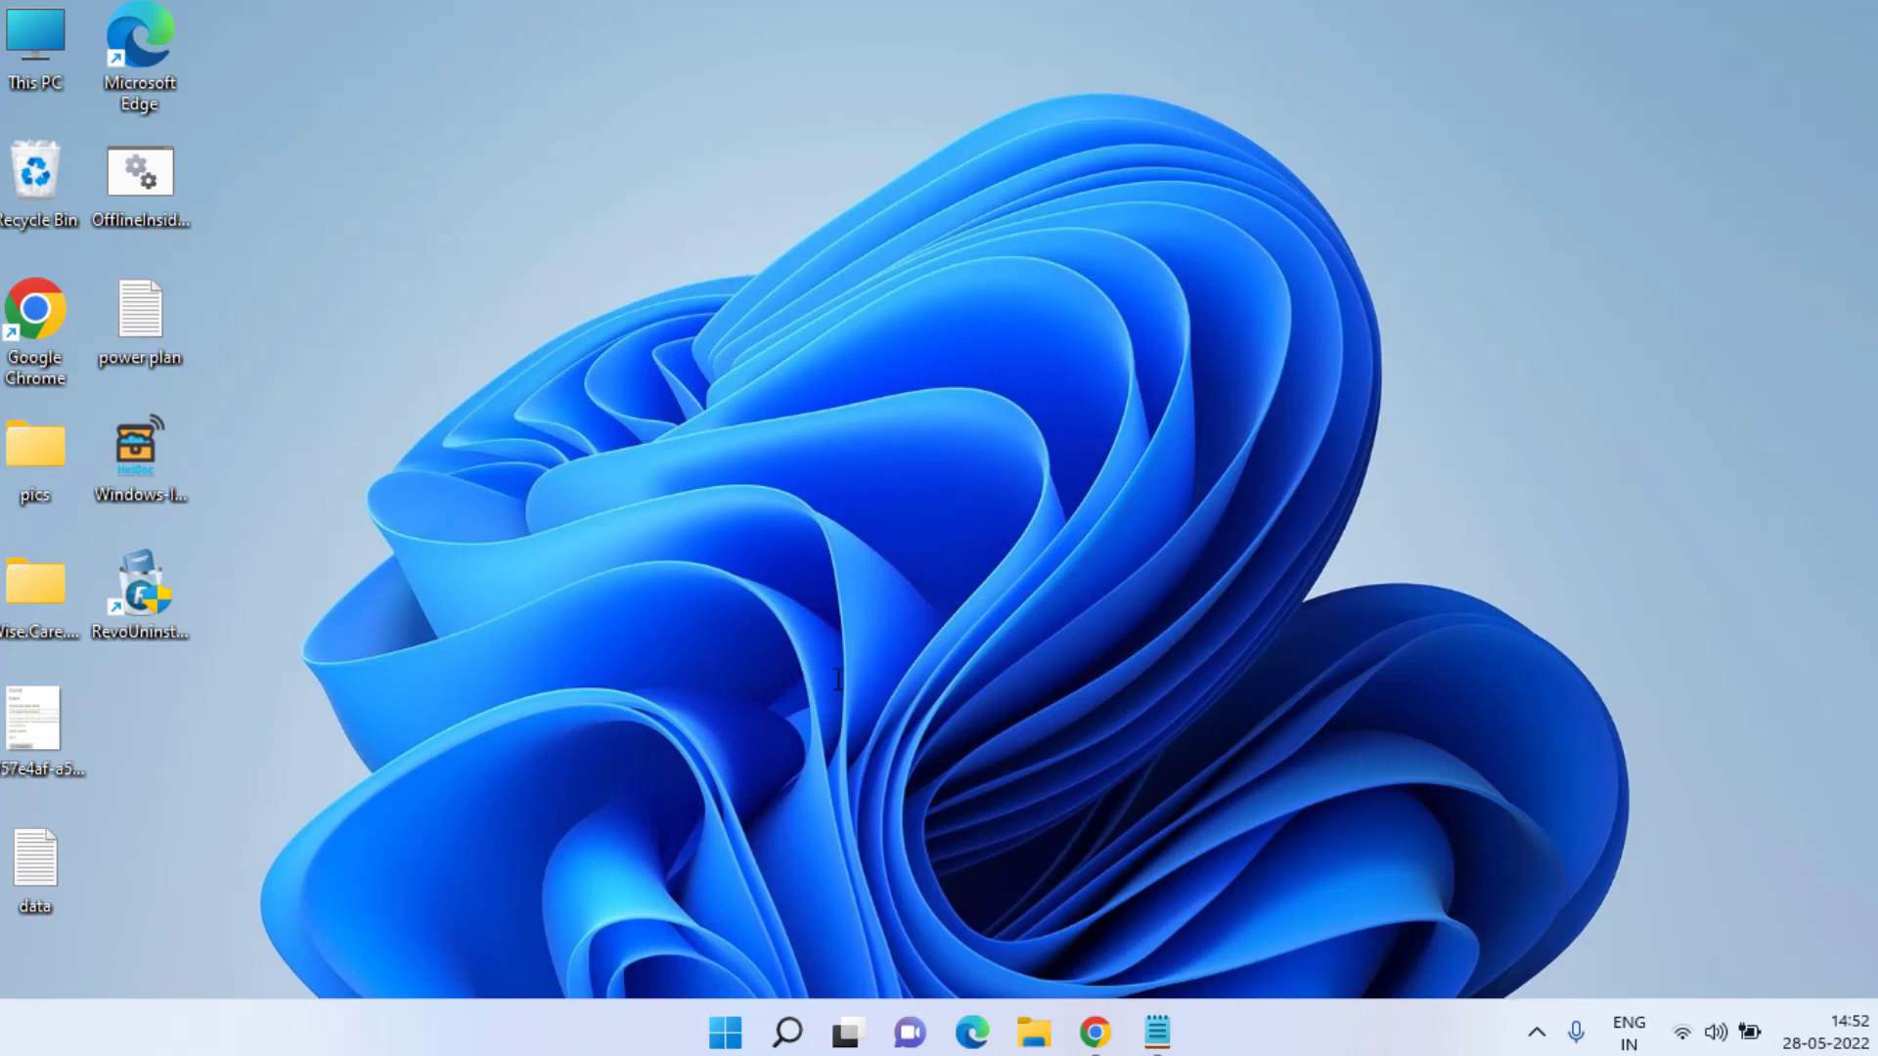
Step: Launch regedit from the Run dialog found through Start search
{"action": "left_click", "coordinate": [725, 1031]}
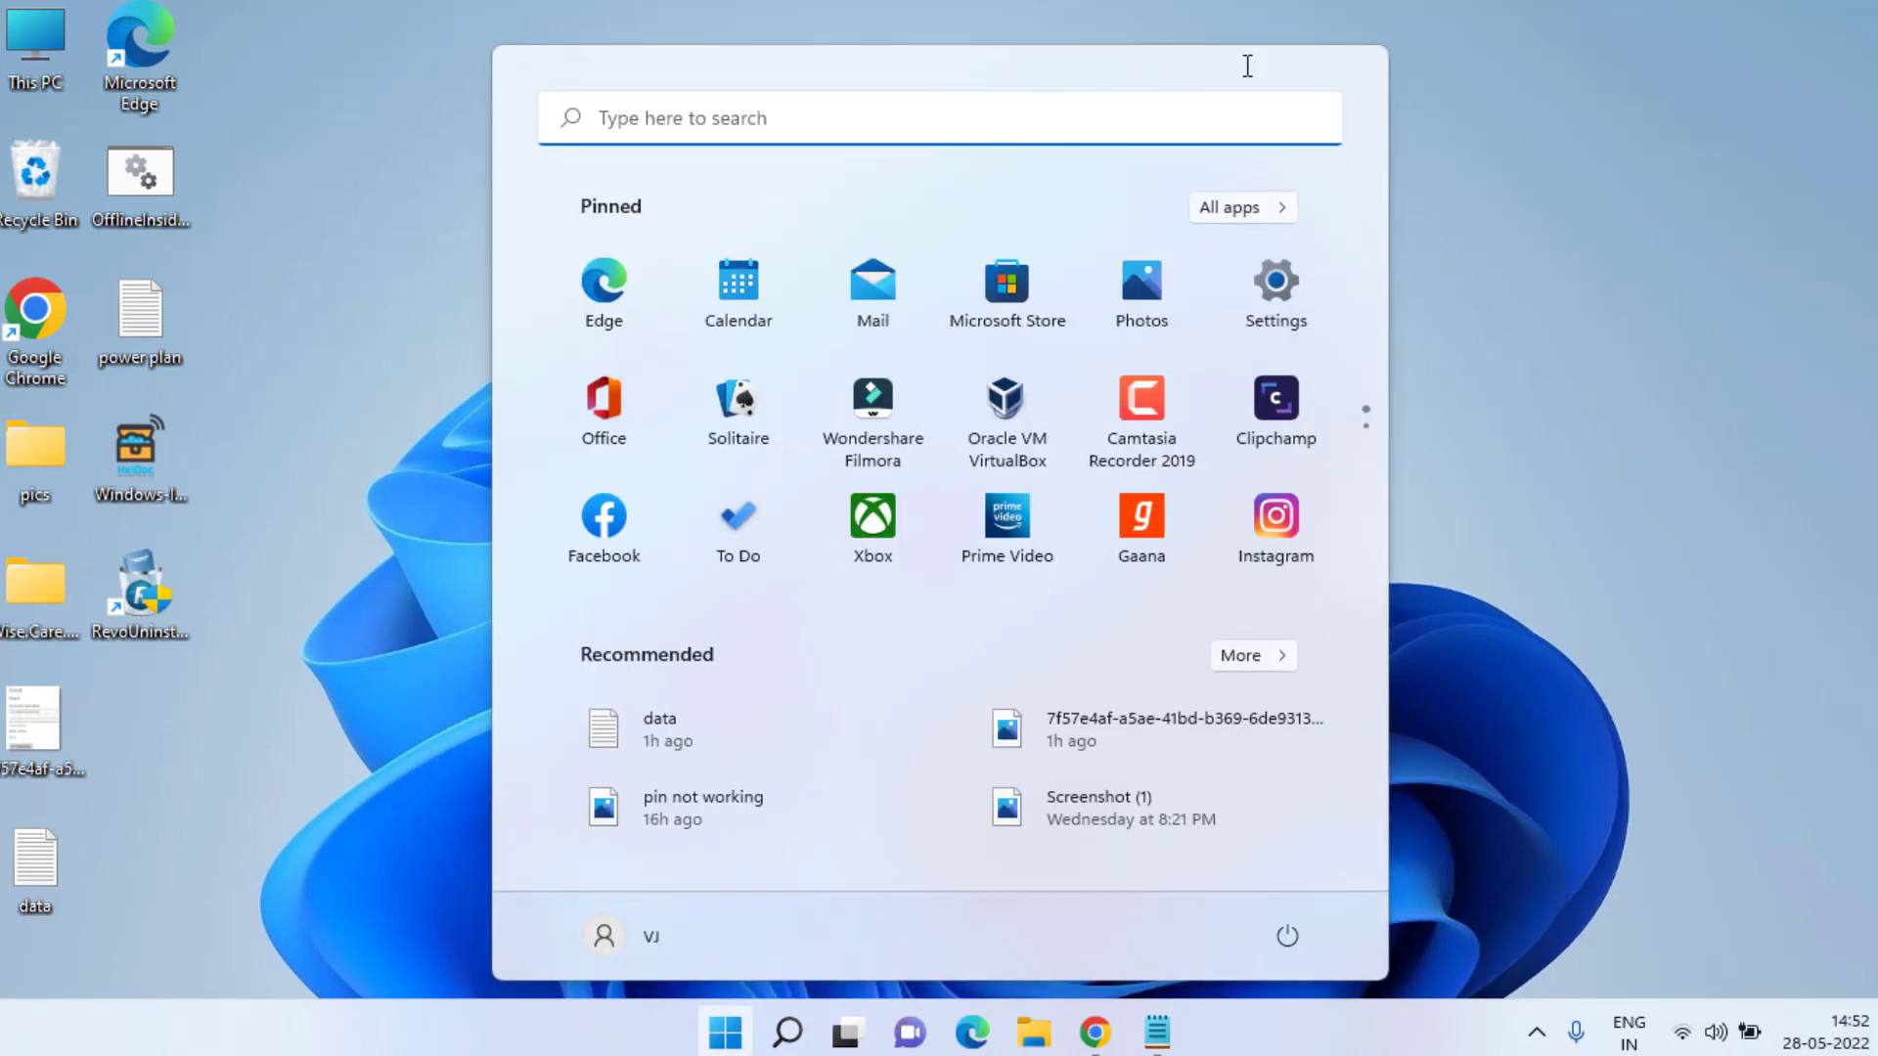
{"action": "type", "text": "run"}
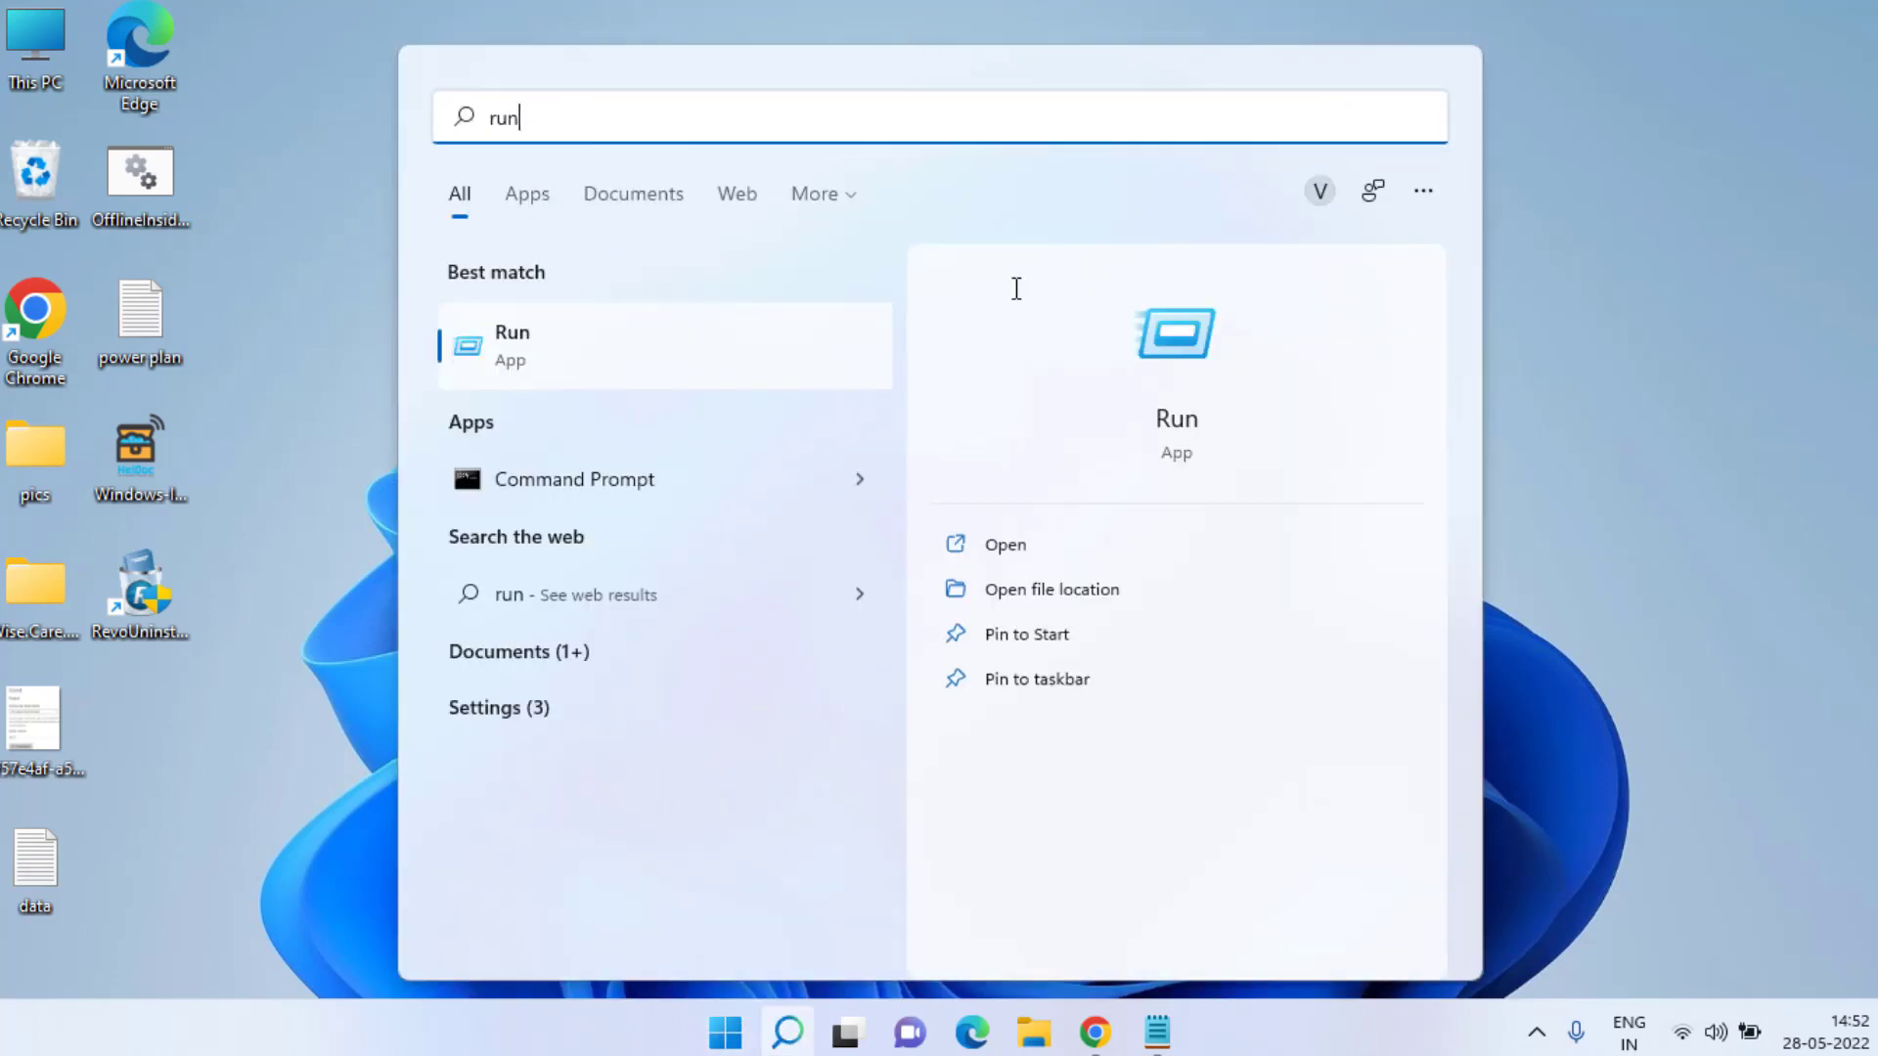
{"action": "left_click", "coordinate": [1172, 364]}
{"action": "type", "text": "regedit"}
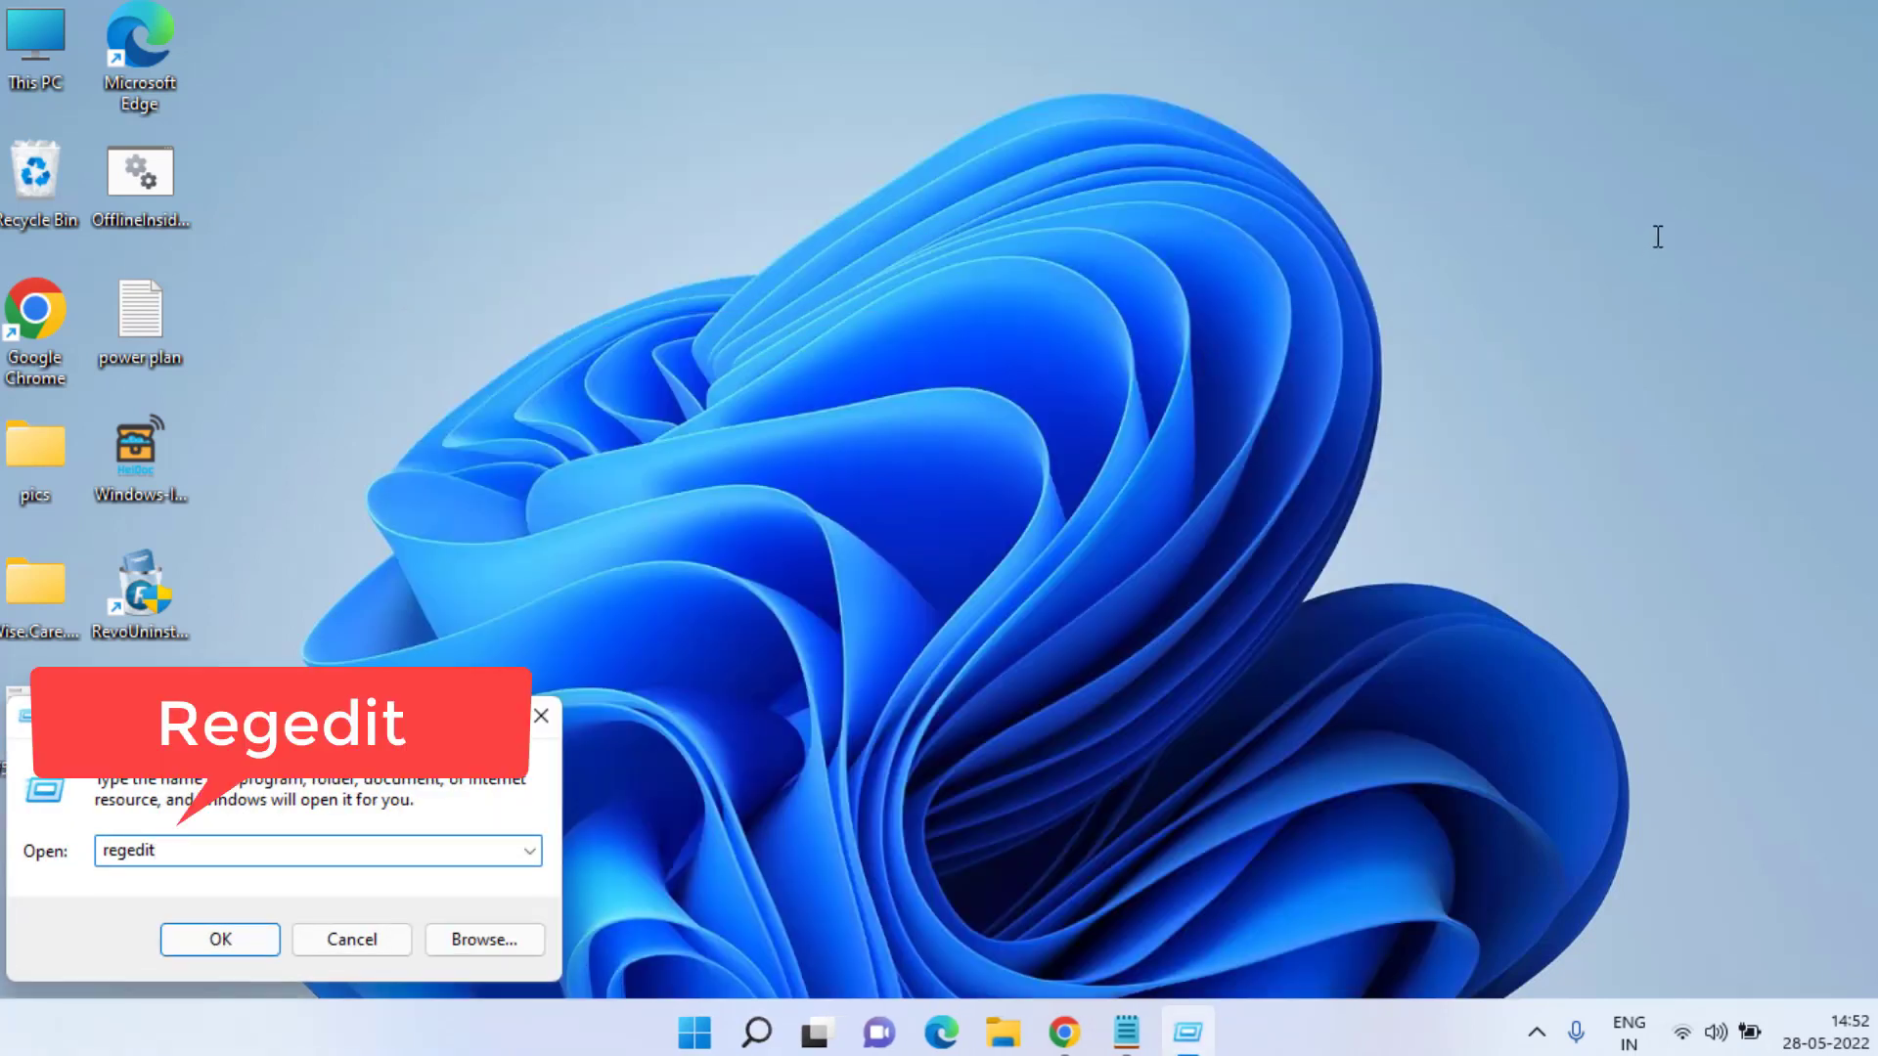
{"action": "key", "text": "Return"}
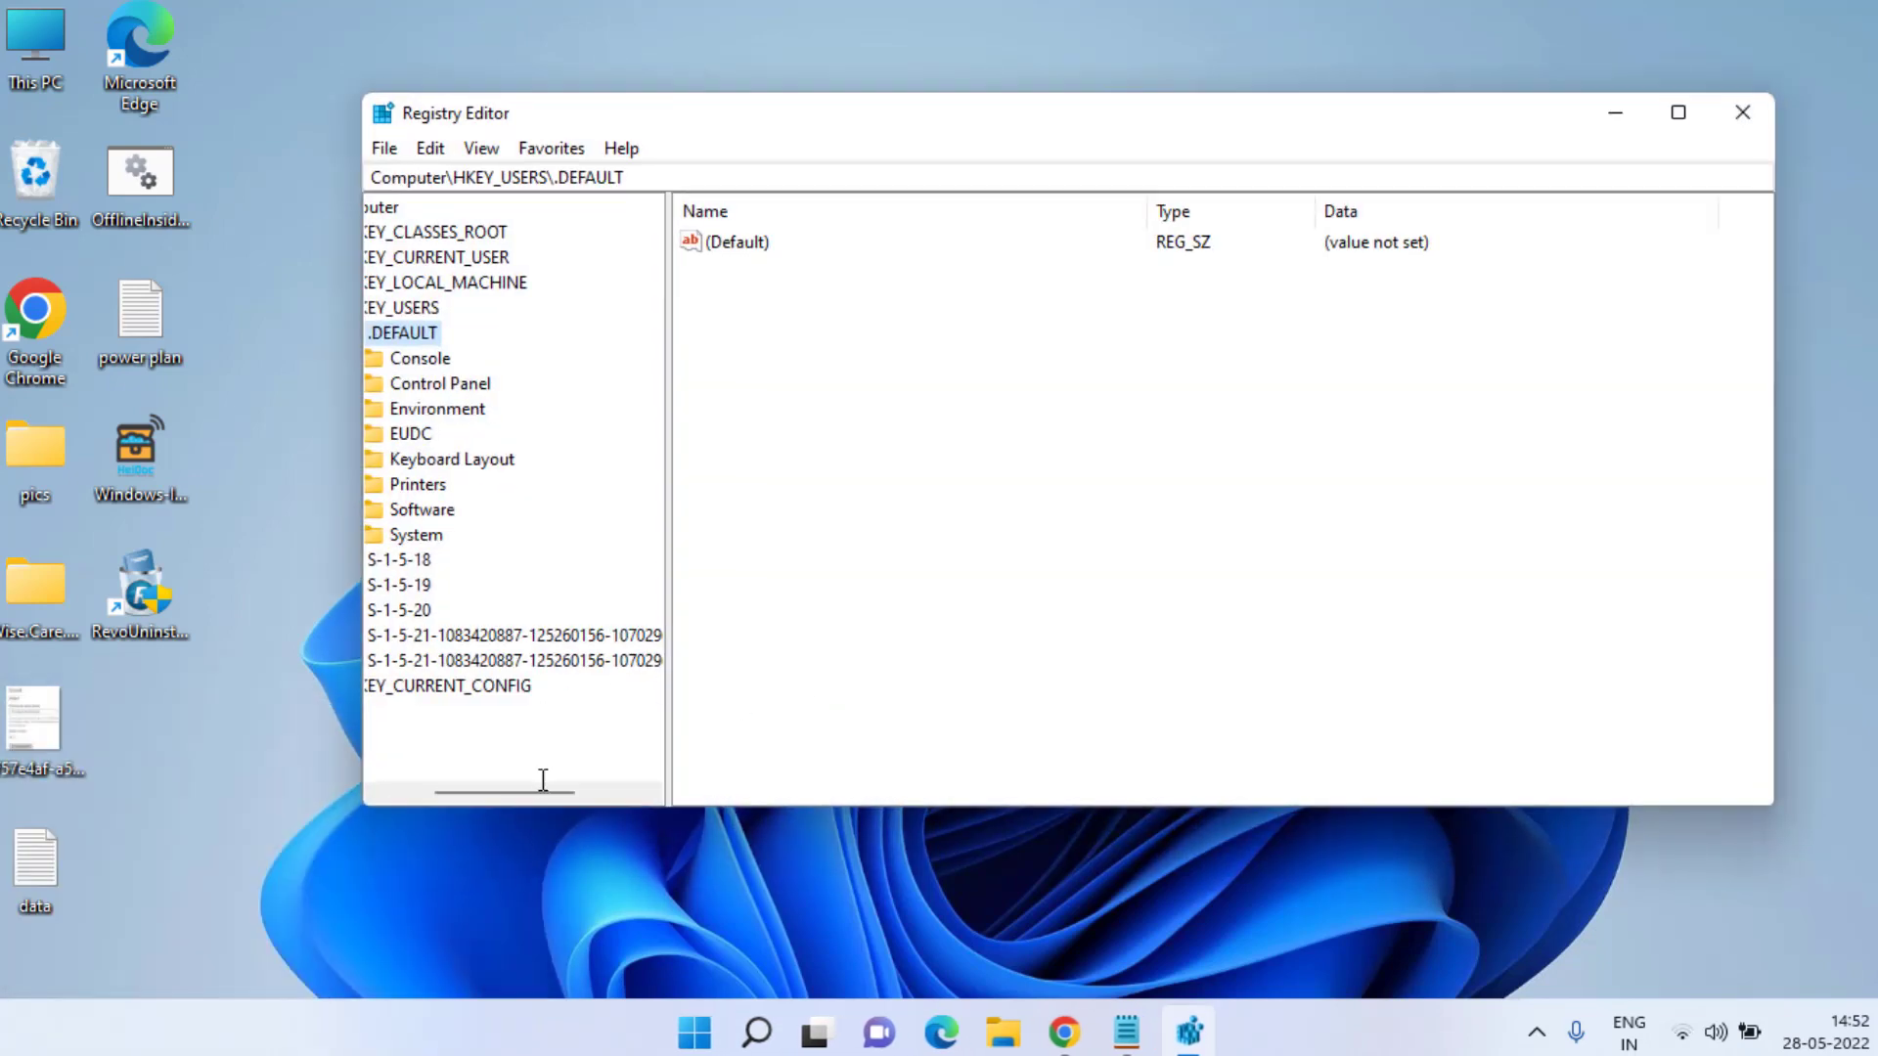
Step: Collapse the HKEY_USERS branches and go to the Explorer\Advanced key by pasting its path
{"action": "left_click_drag", "start_coordinate": [543, 791], "coordinate": [496, 790]}
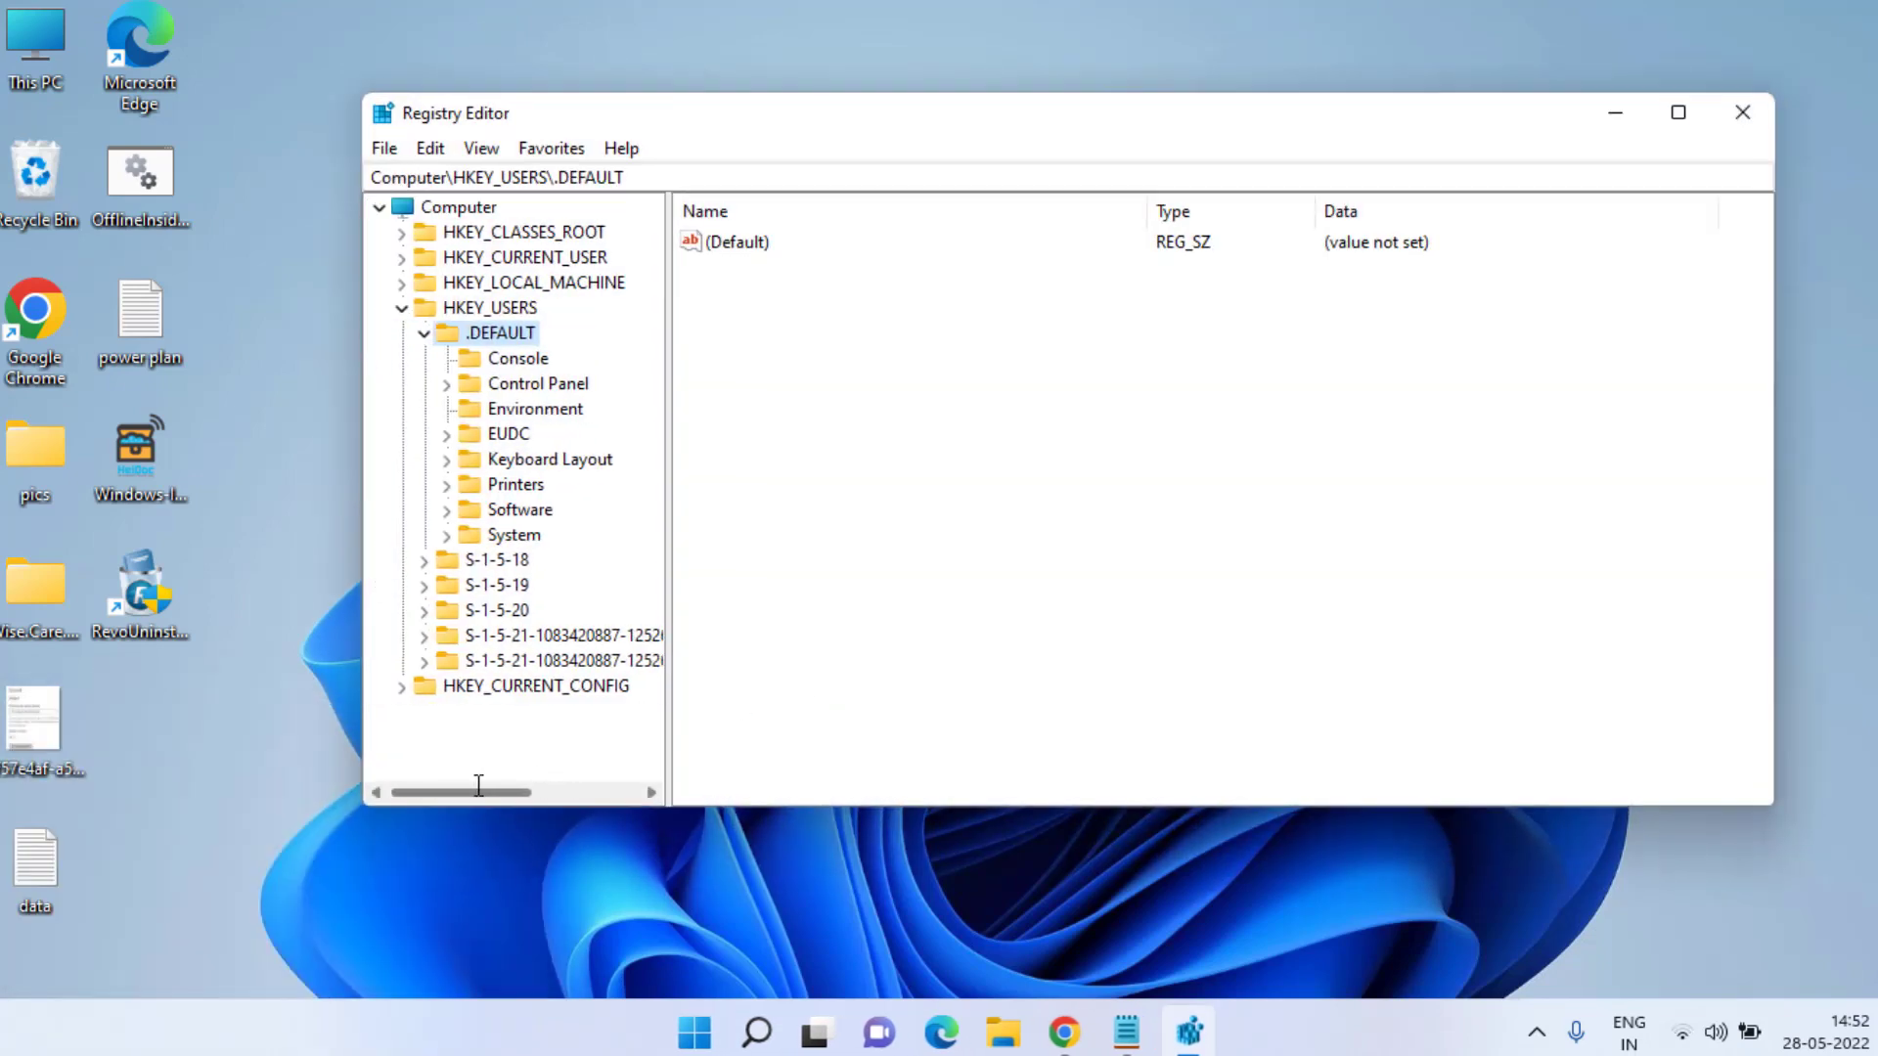
{"action": "left_click", "coordinate": [423, 334]}
{"action": "left_click", "coordinate": [402, 308]}
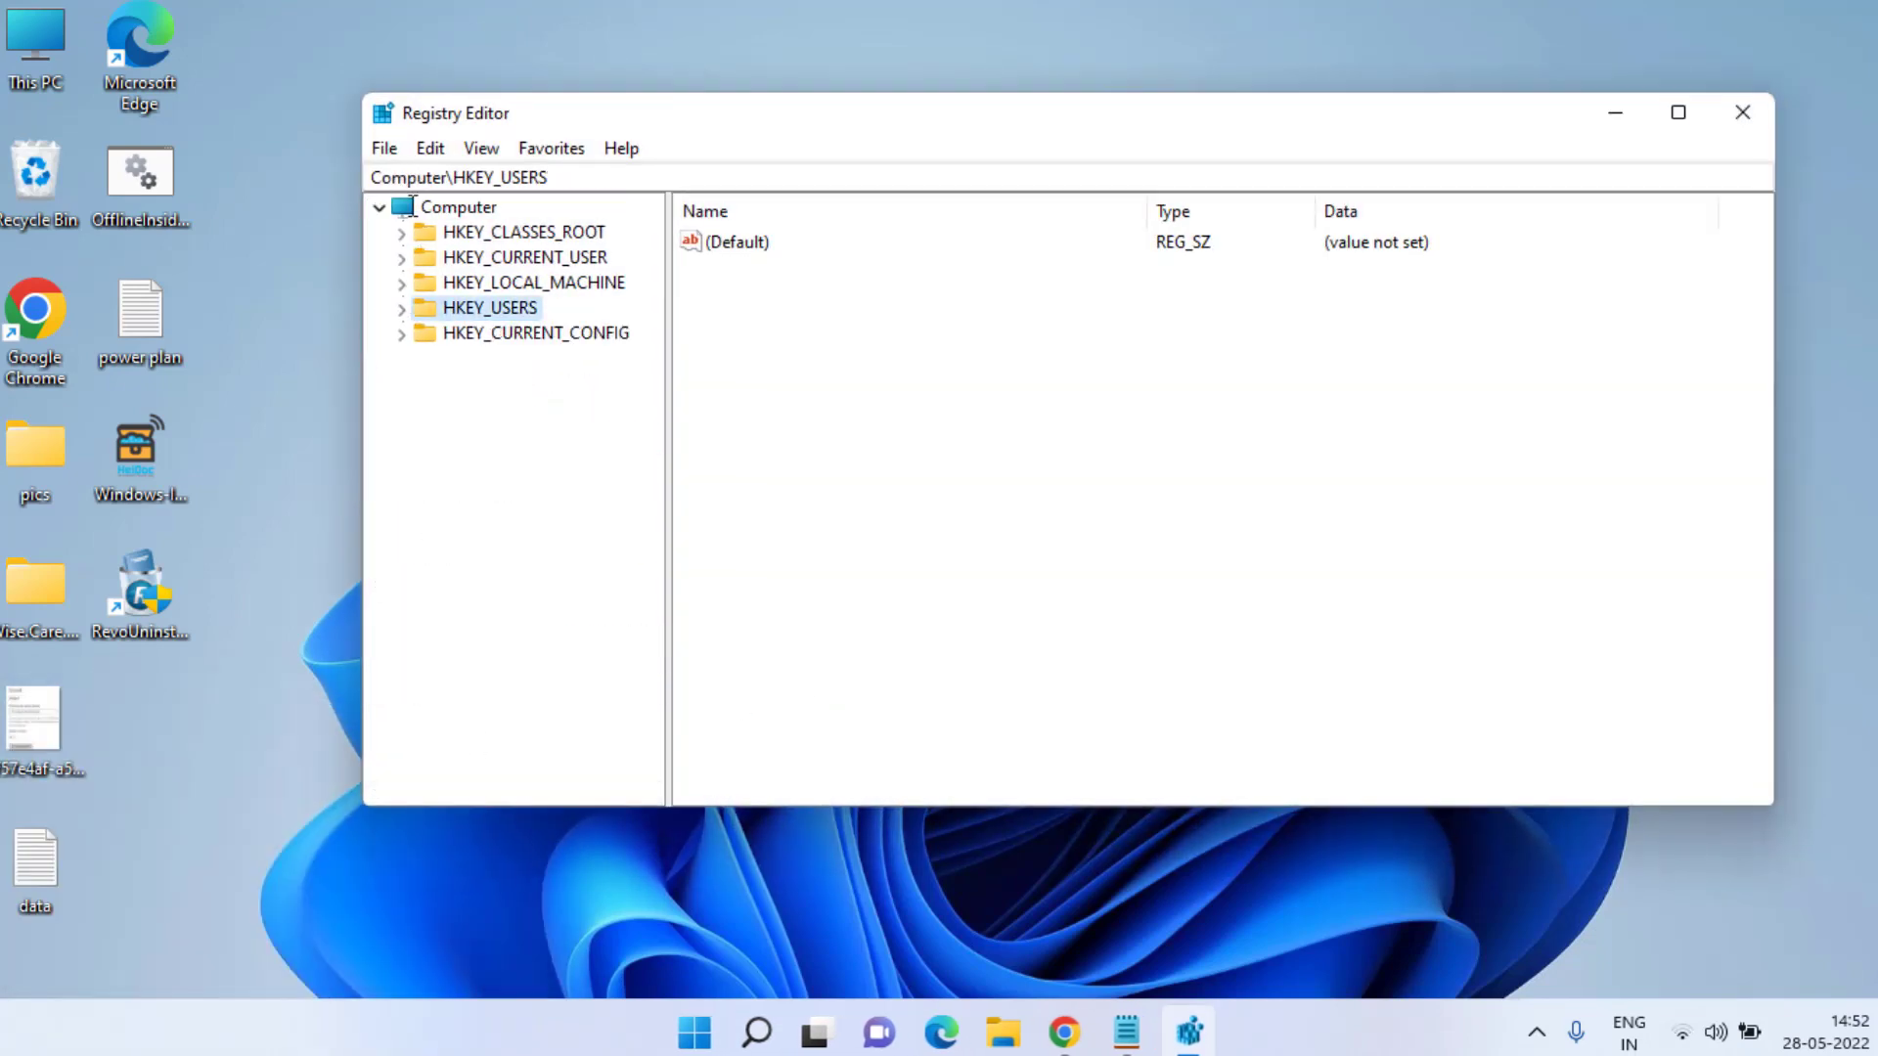
{"action": "left_click_drag", "start_coordinate": [548, 178], "coordinate": [329, 174]}
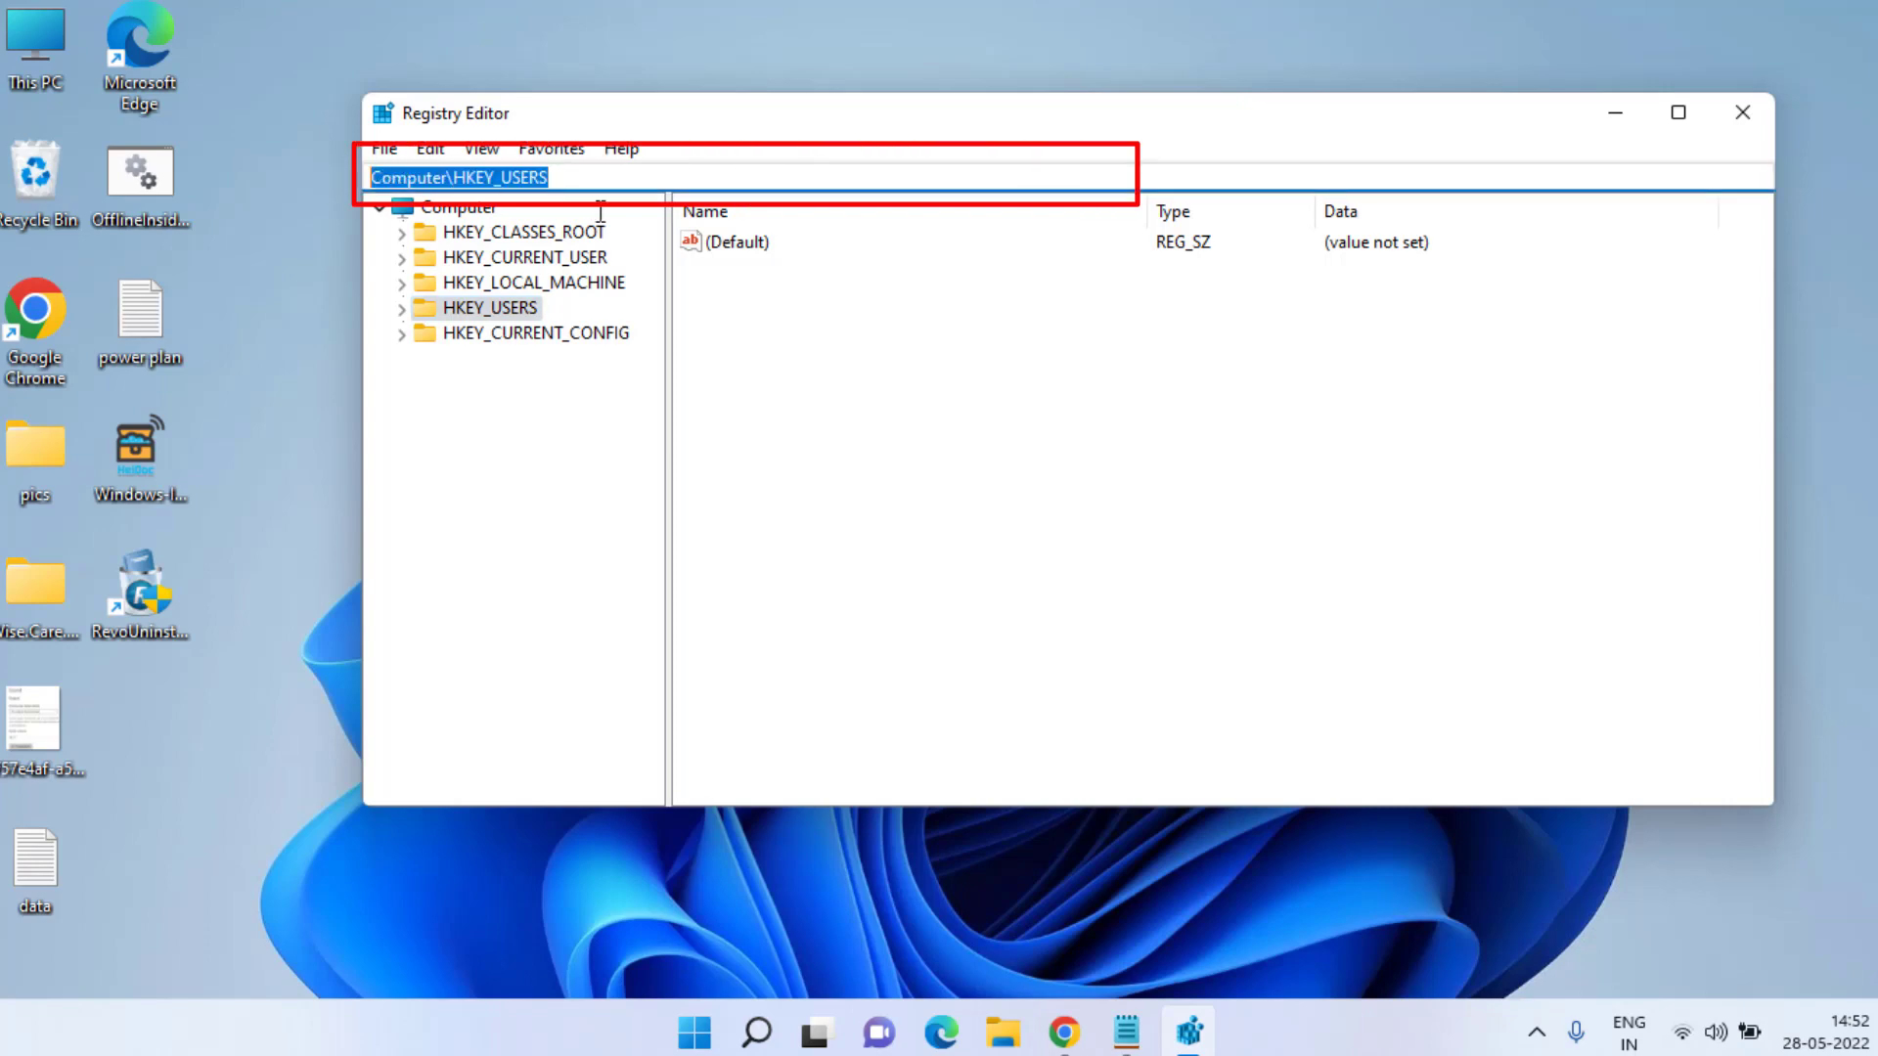
{"action": "type", "text": "Computer\\HKEY_CURRENT_USER\\Software\\Microsoft\\Windows\\CurrentVersion\\Explorer\\Advanced"}
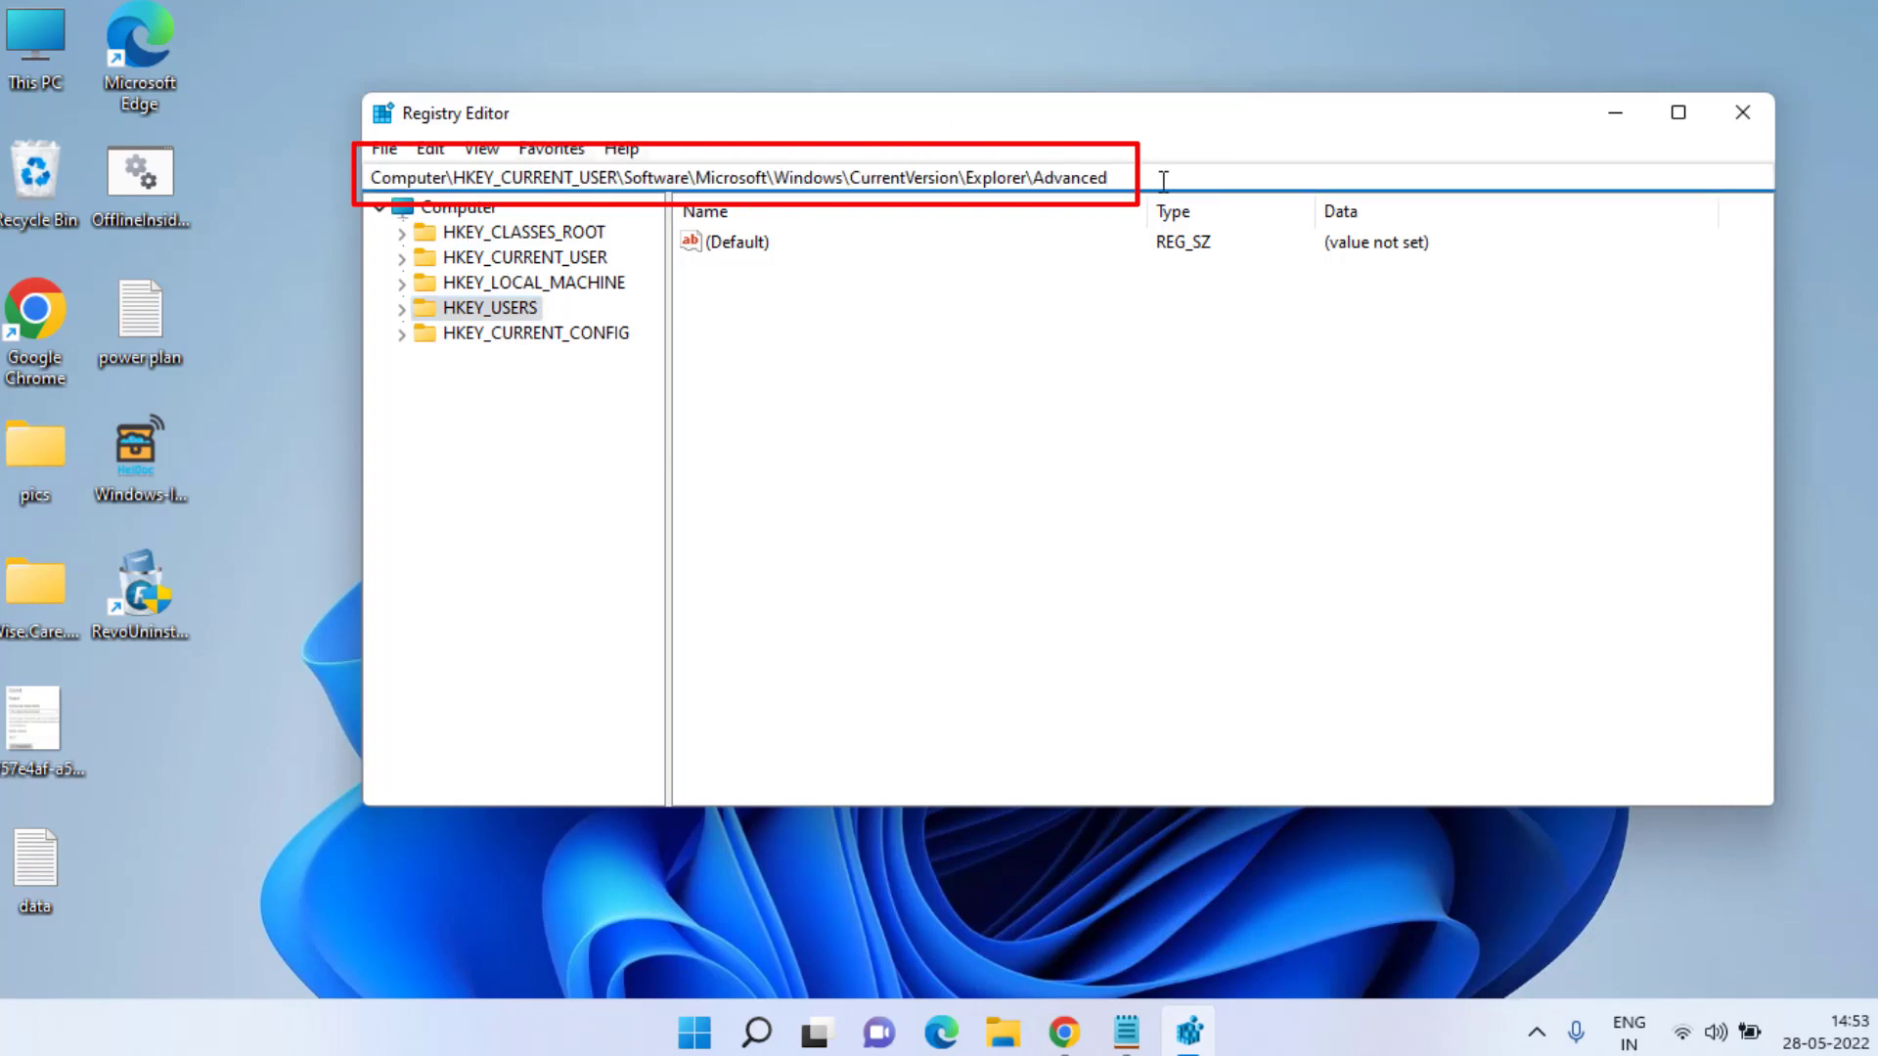
{"action": "key", "text": "Return"}
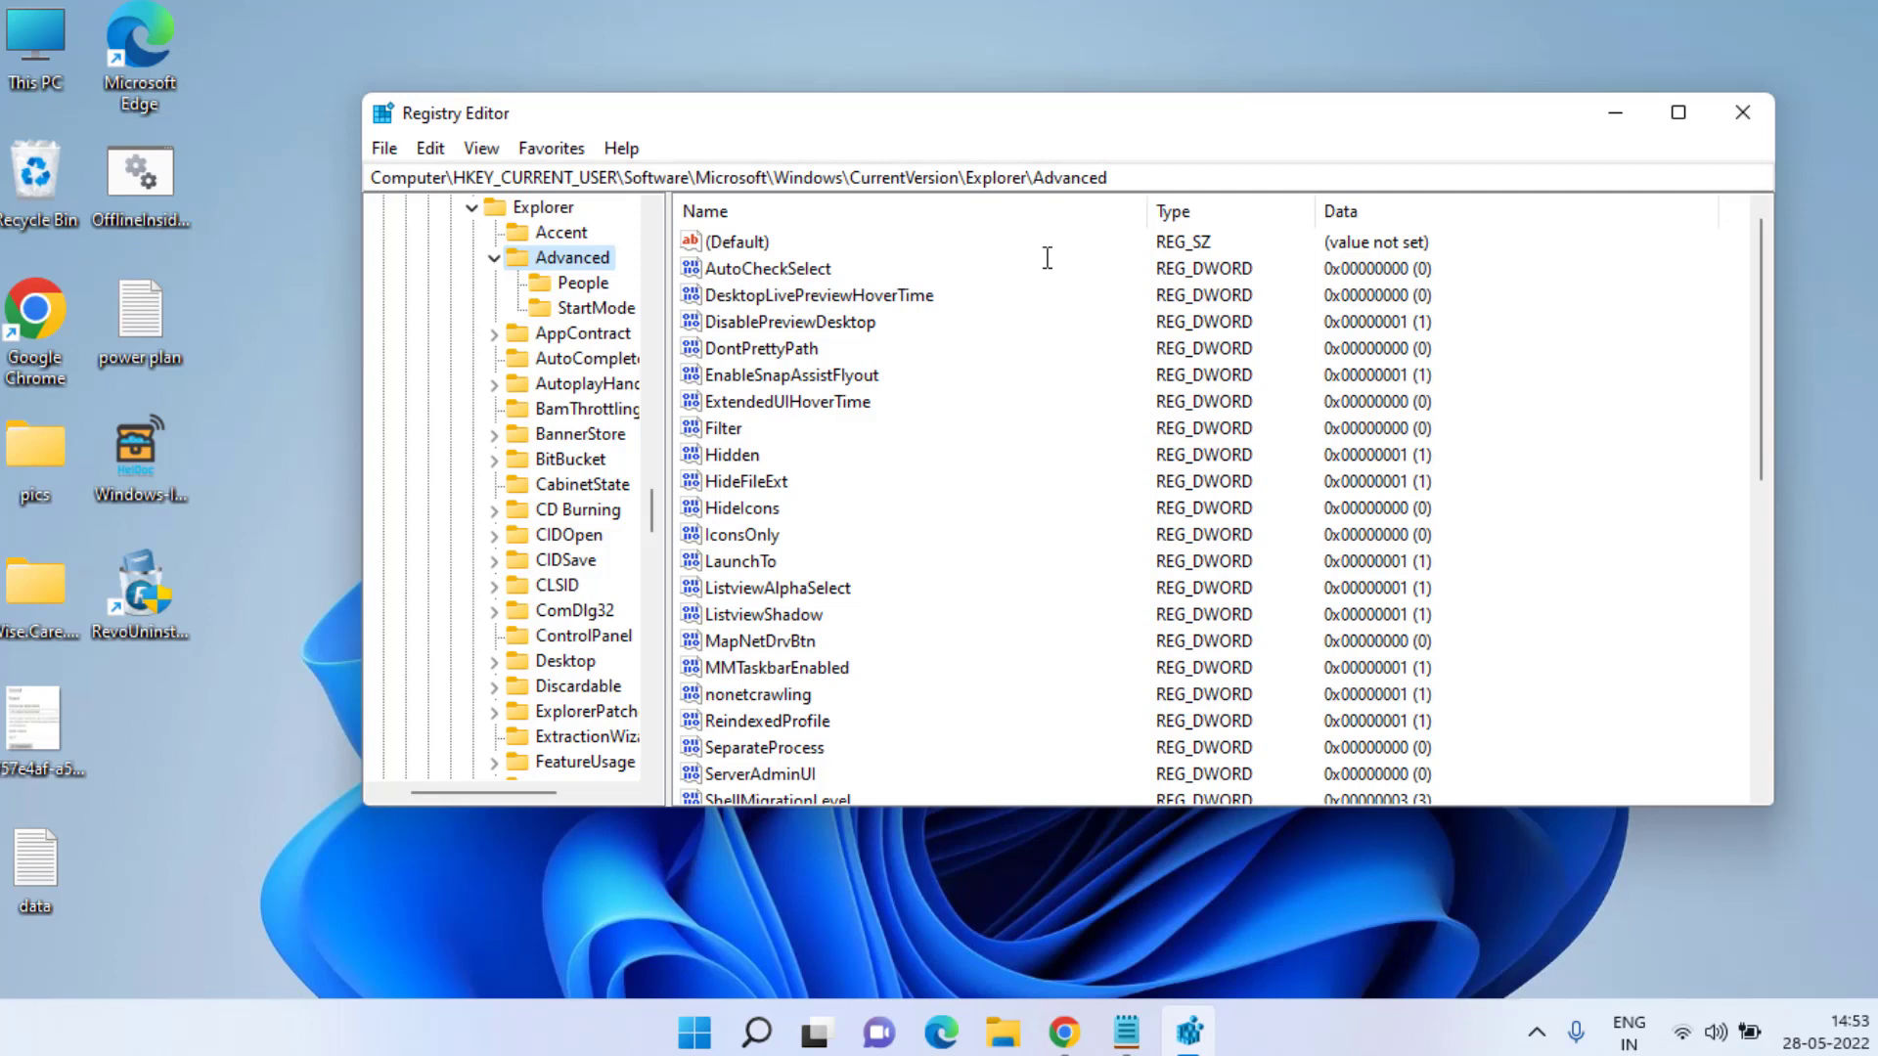
Step: Confirm TaskbarSd value data of 1 and close the Registry Editor
{"action": "left_click", "coordinate": [773, 614]}
{"action": "left_click", "coordinate": [768, 614]}
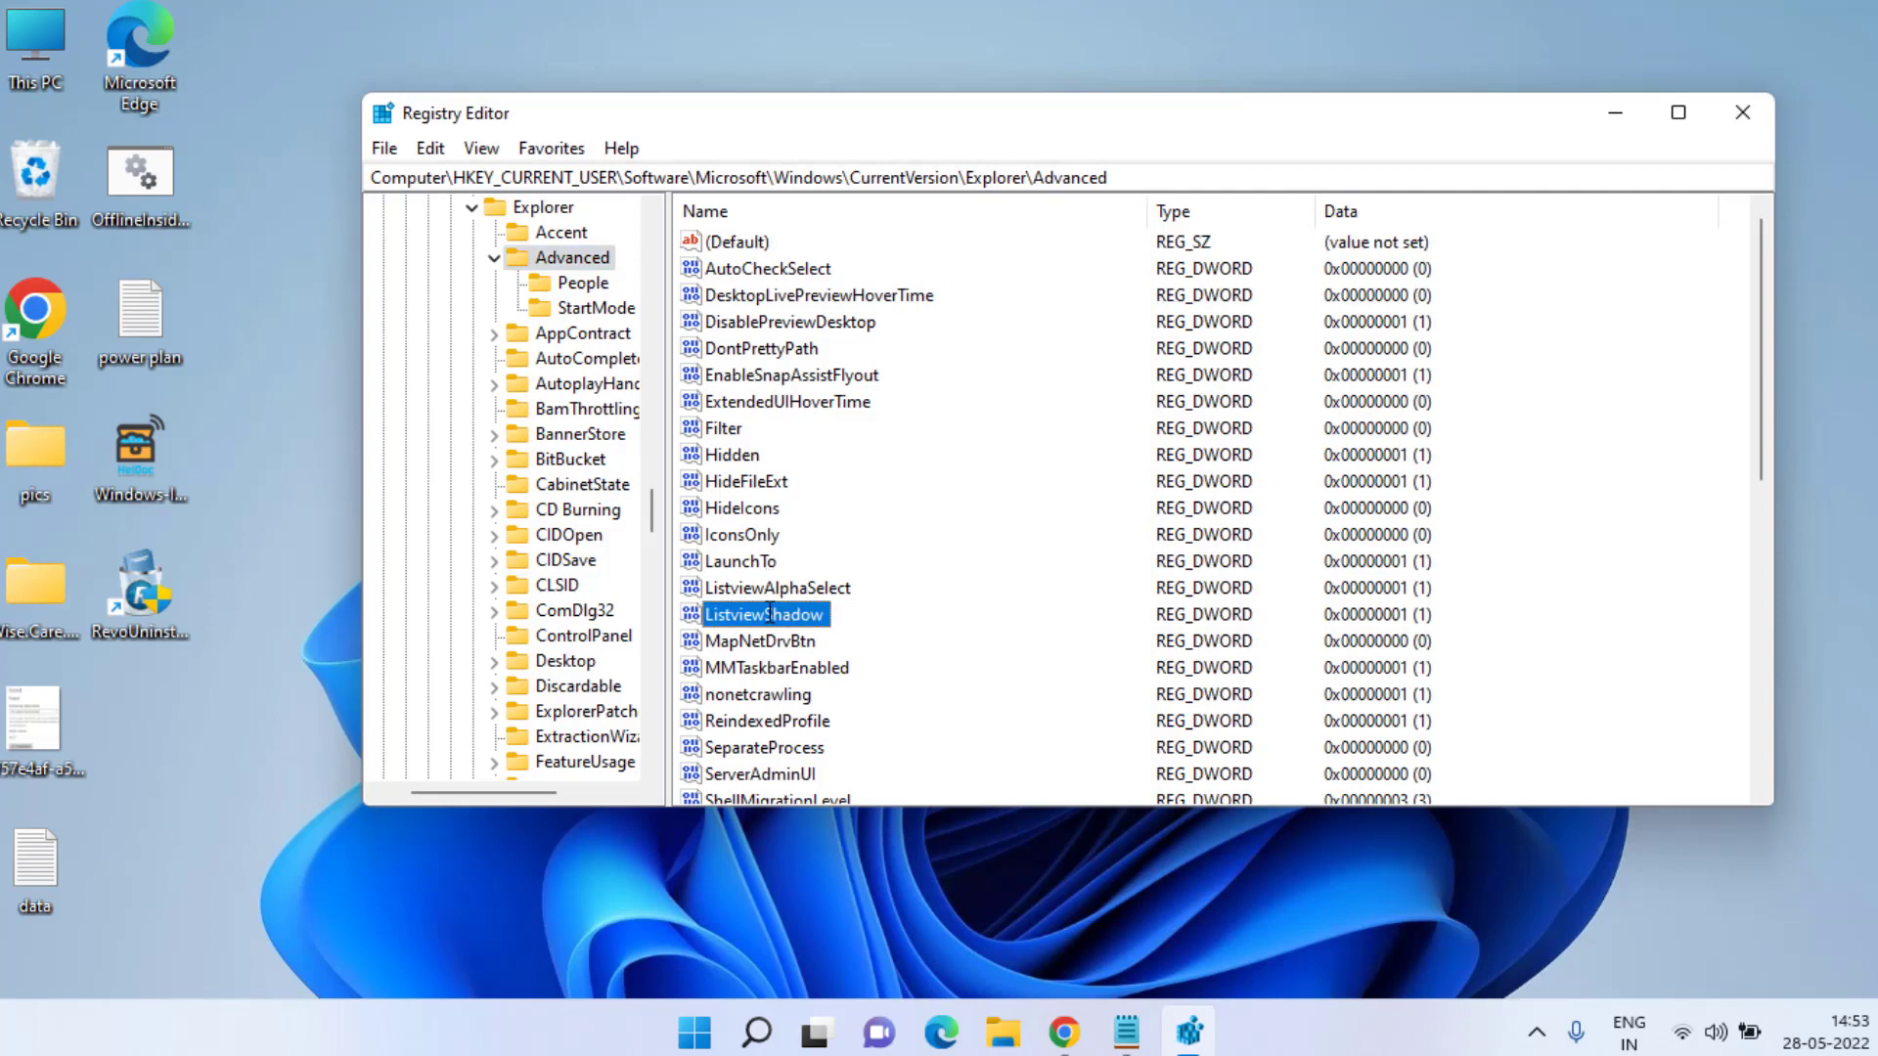
{"action": "scroll", "coordinate": [780, 631], "scroll_direction": "down", "scroll_amount": 8}
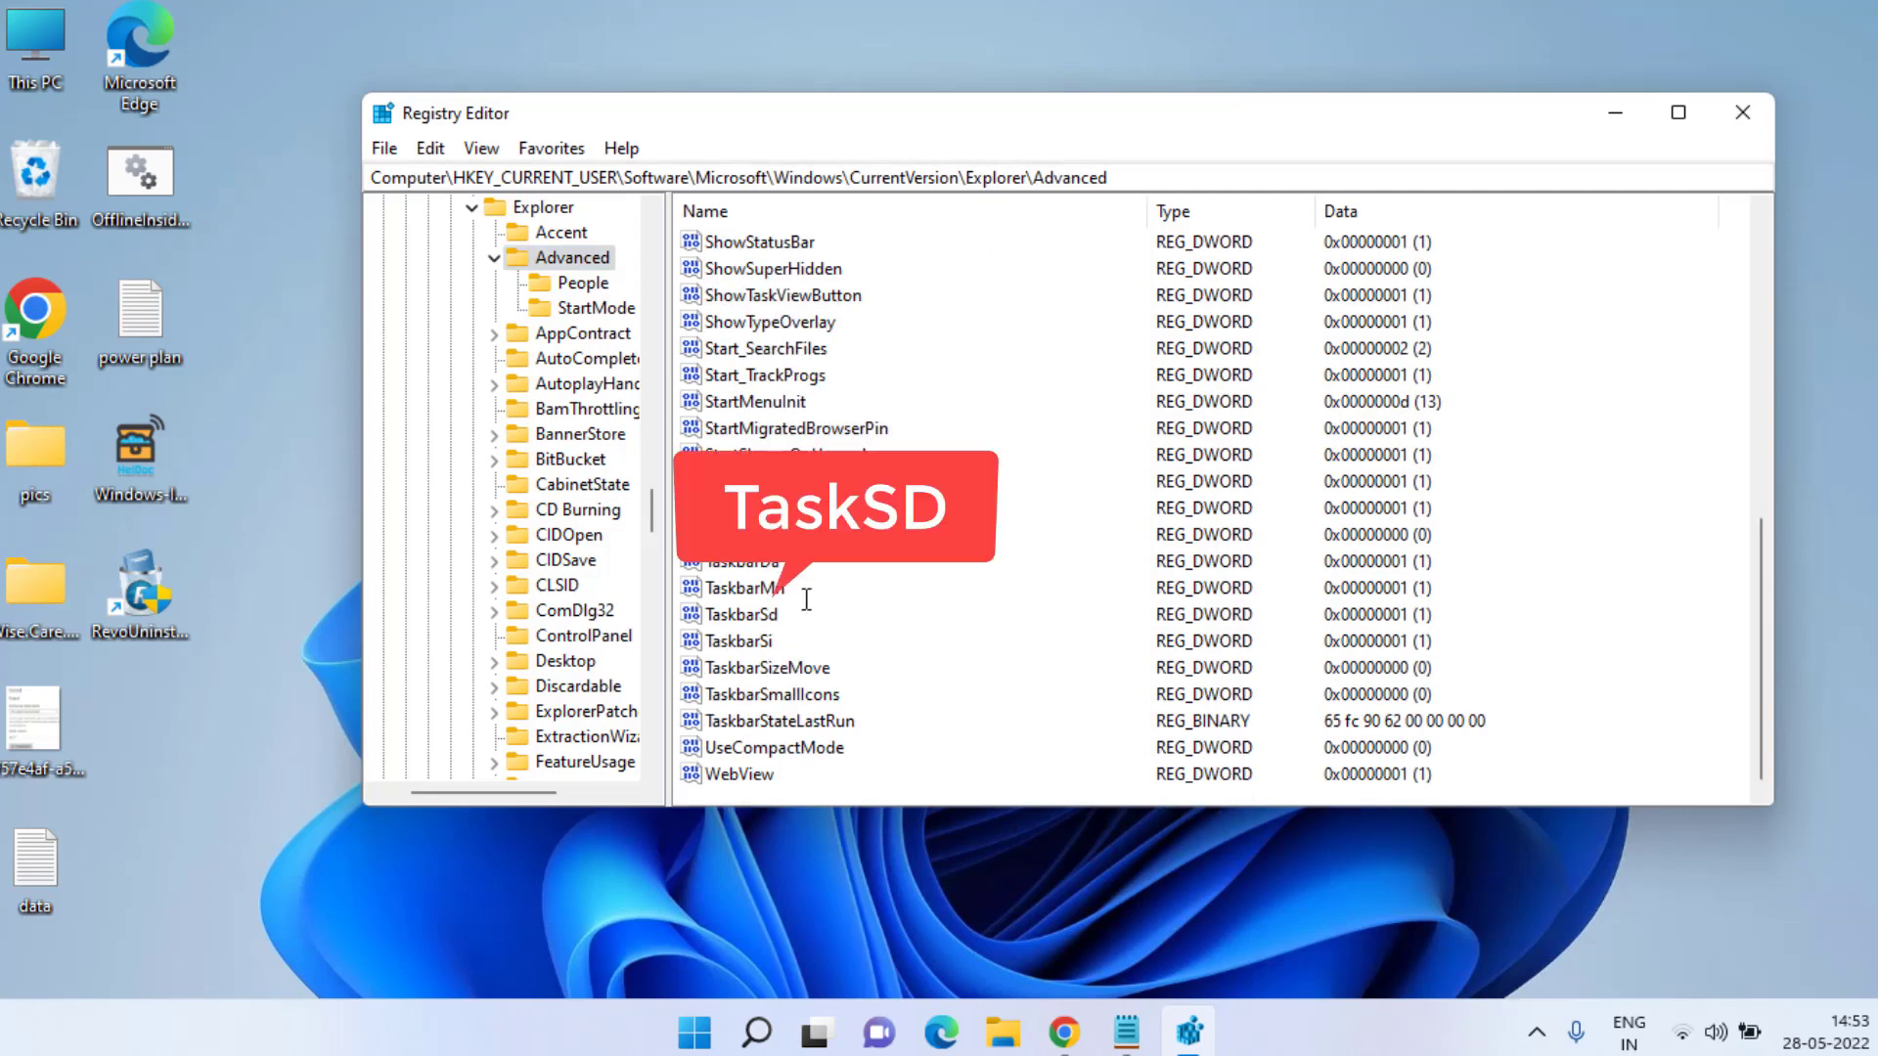
{"action": "left_click", "coordinate": [719, 615]}
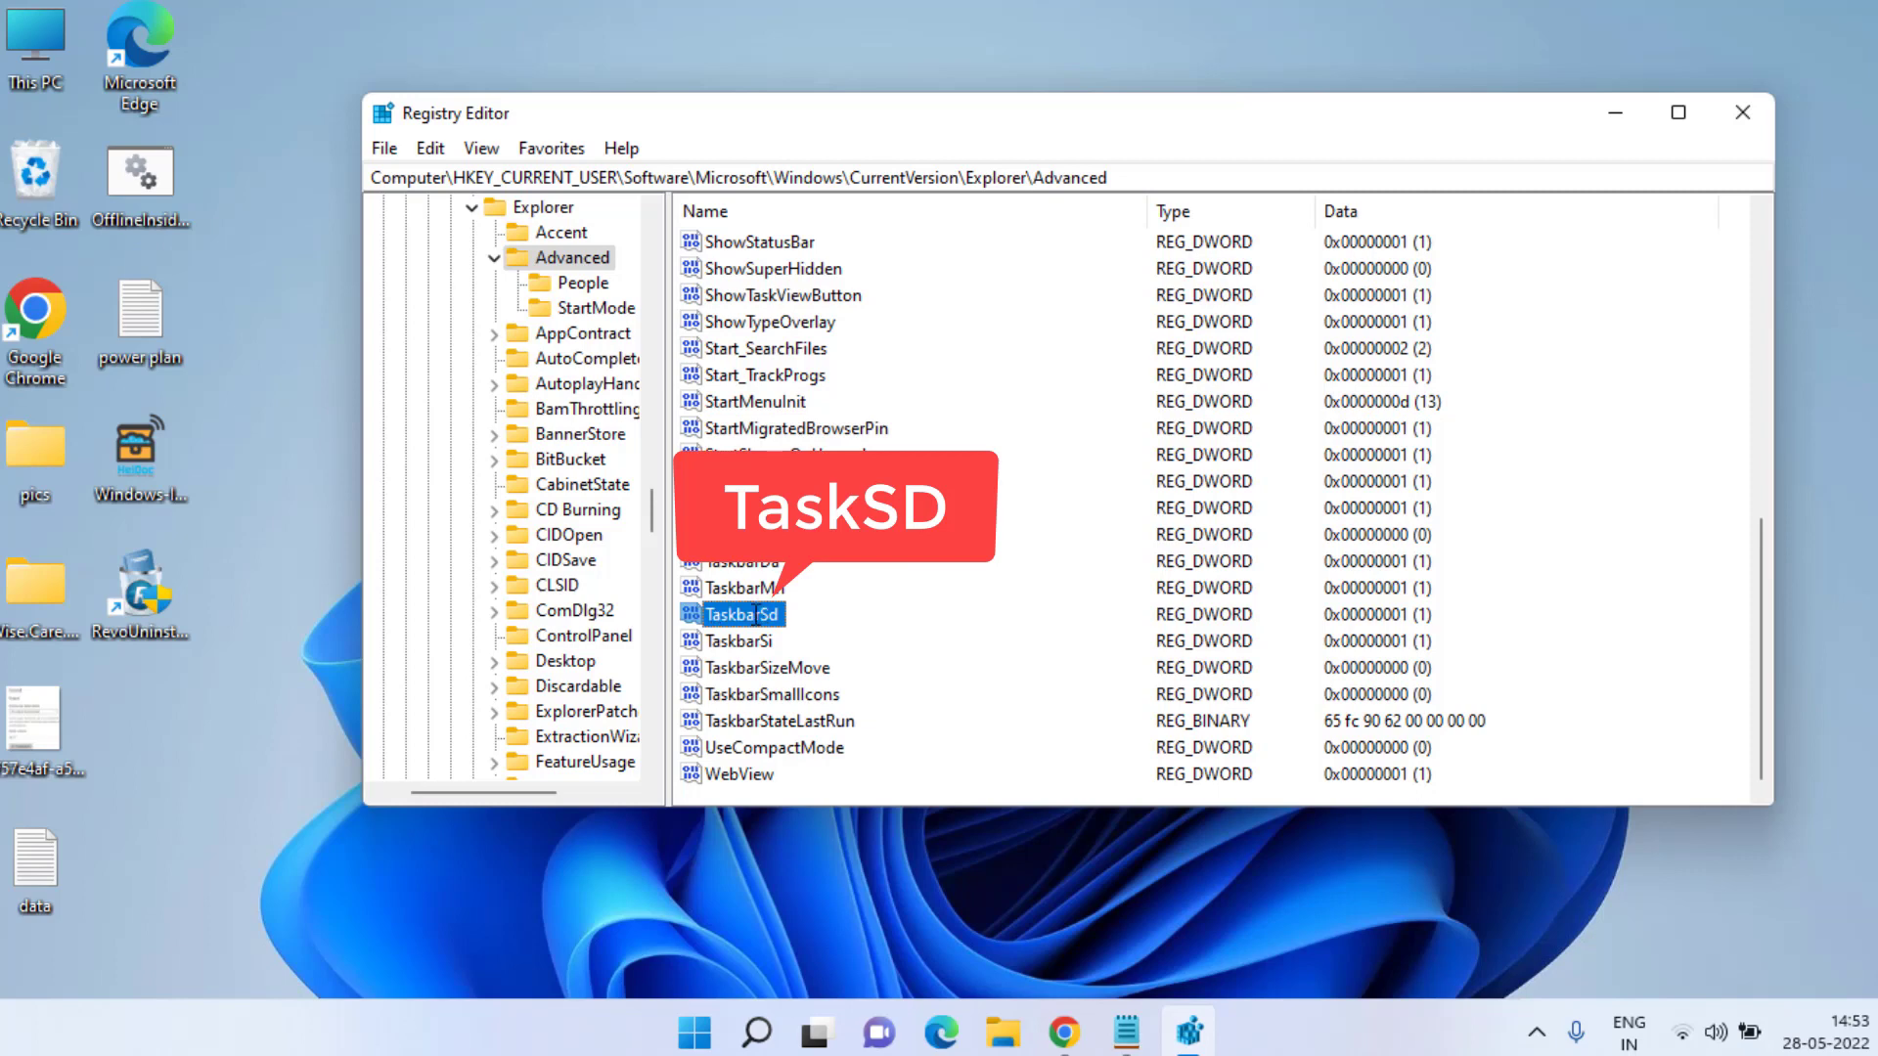
{"action": "double_click", "coordinate": [754, 614]}
{"action": "left_click", "coordinate": [540, 391]}
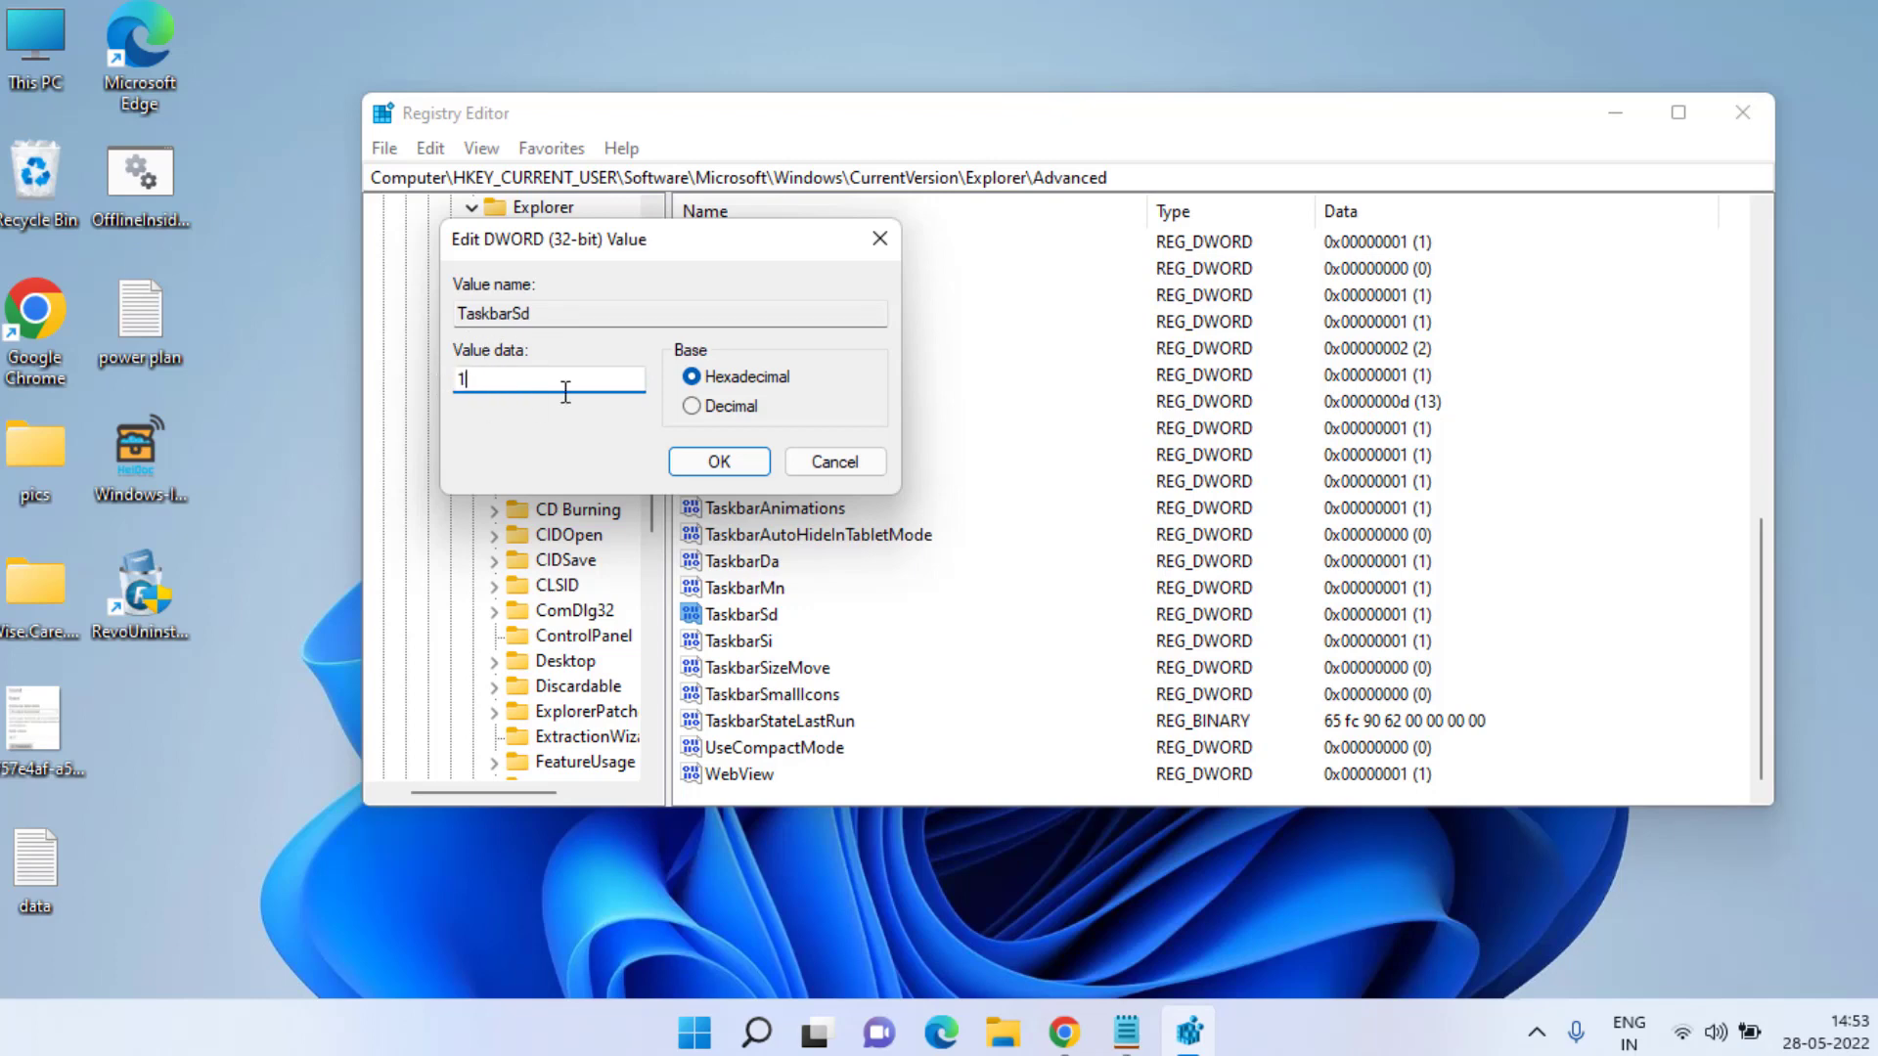
{"action": "left_click", "coordinate": [719, 457]}
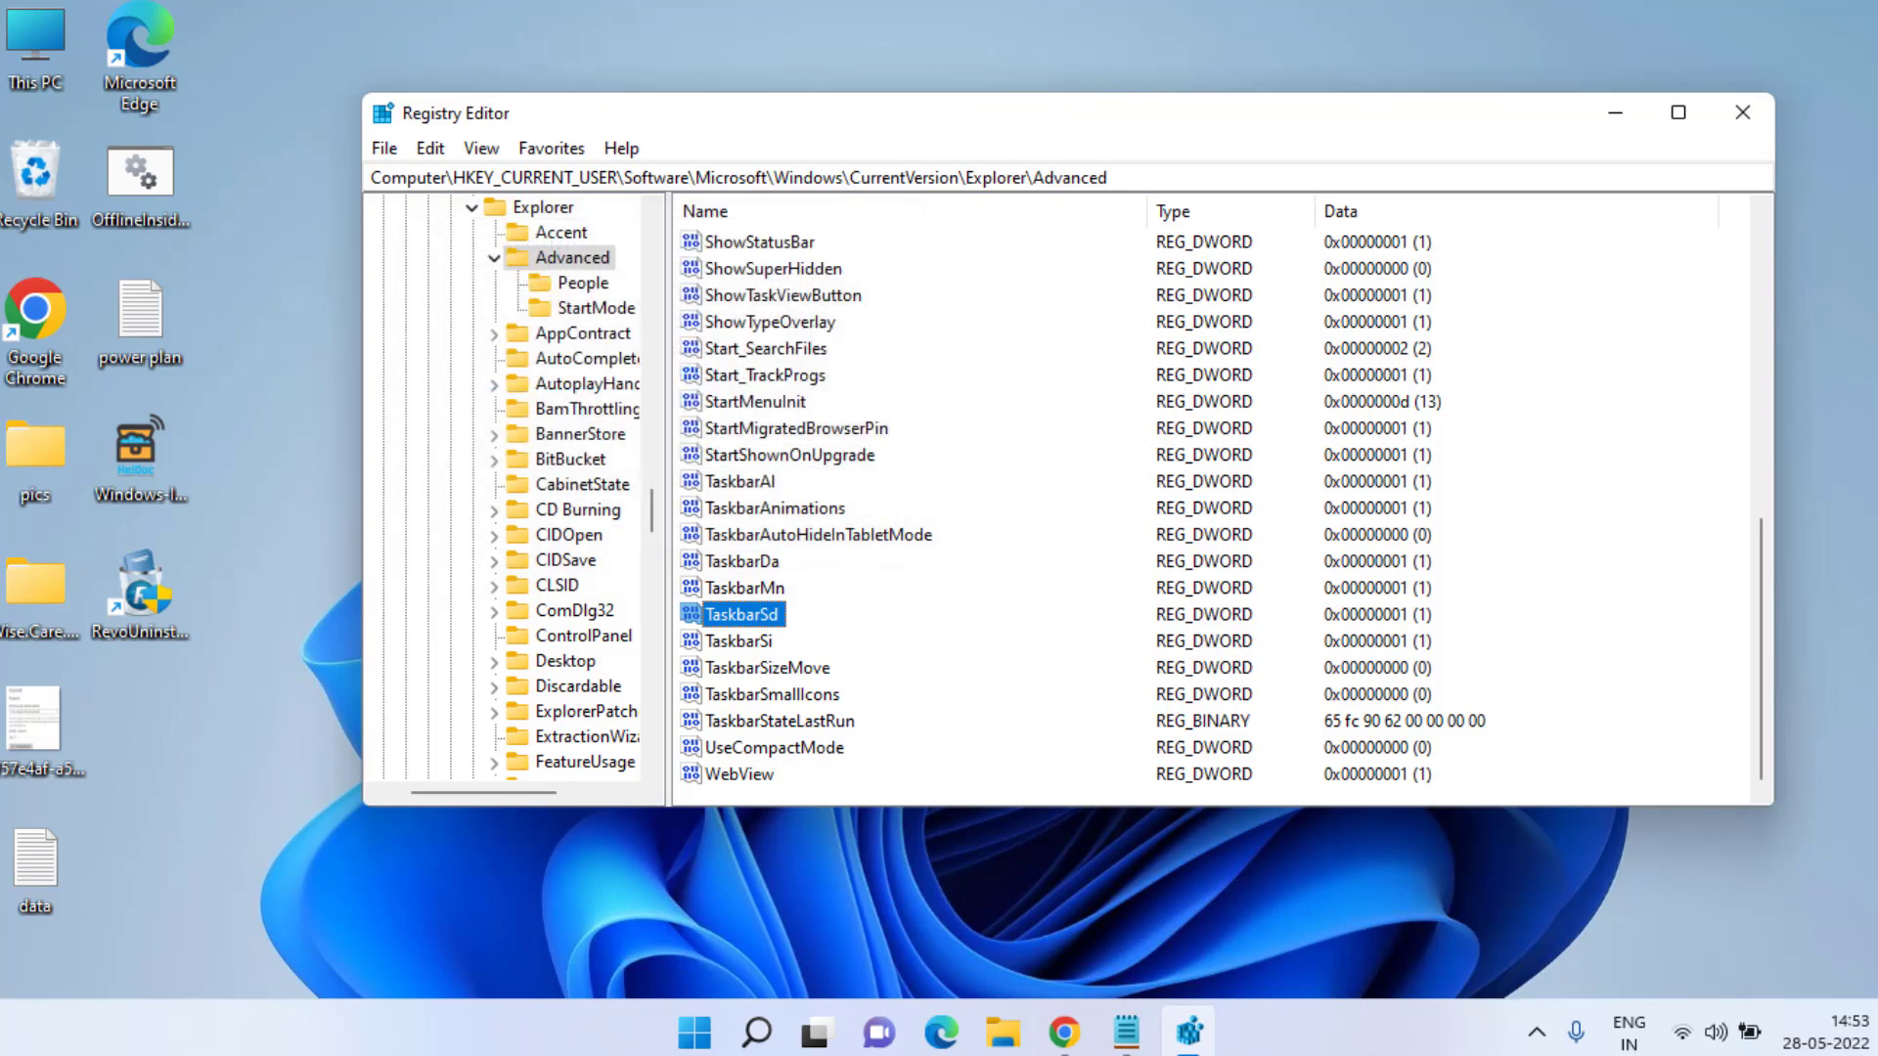
{"action": "left_click", "coordinate": [1743, 109]}
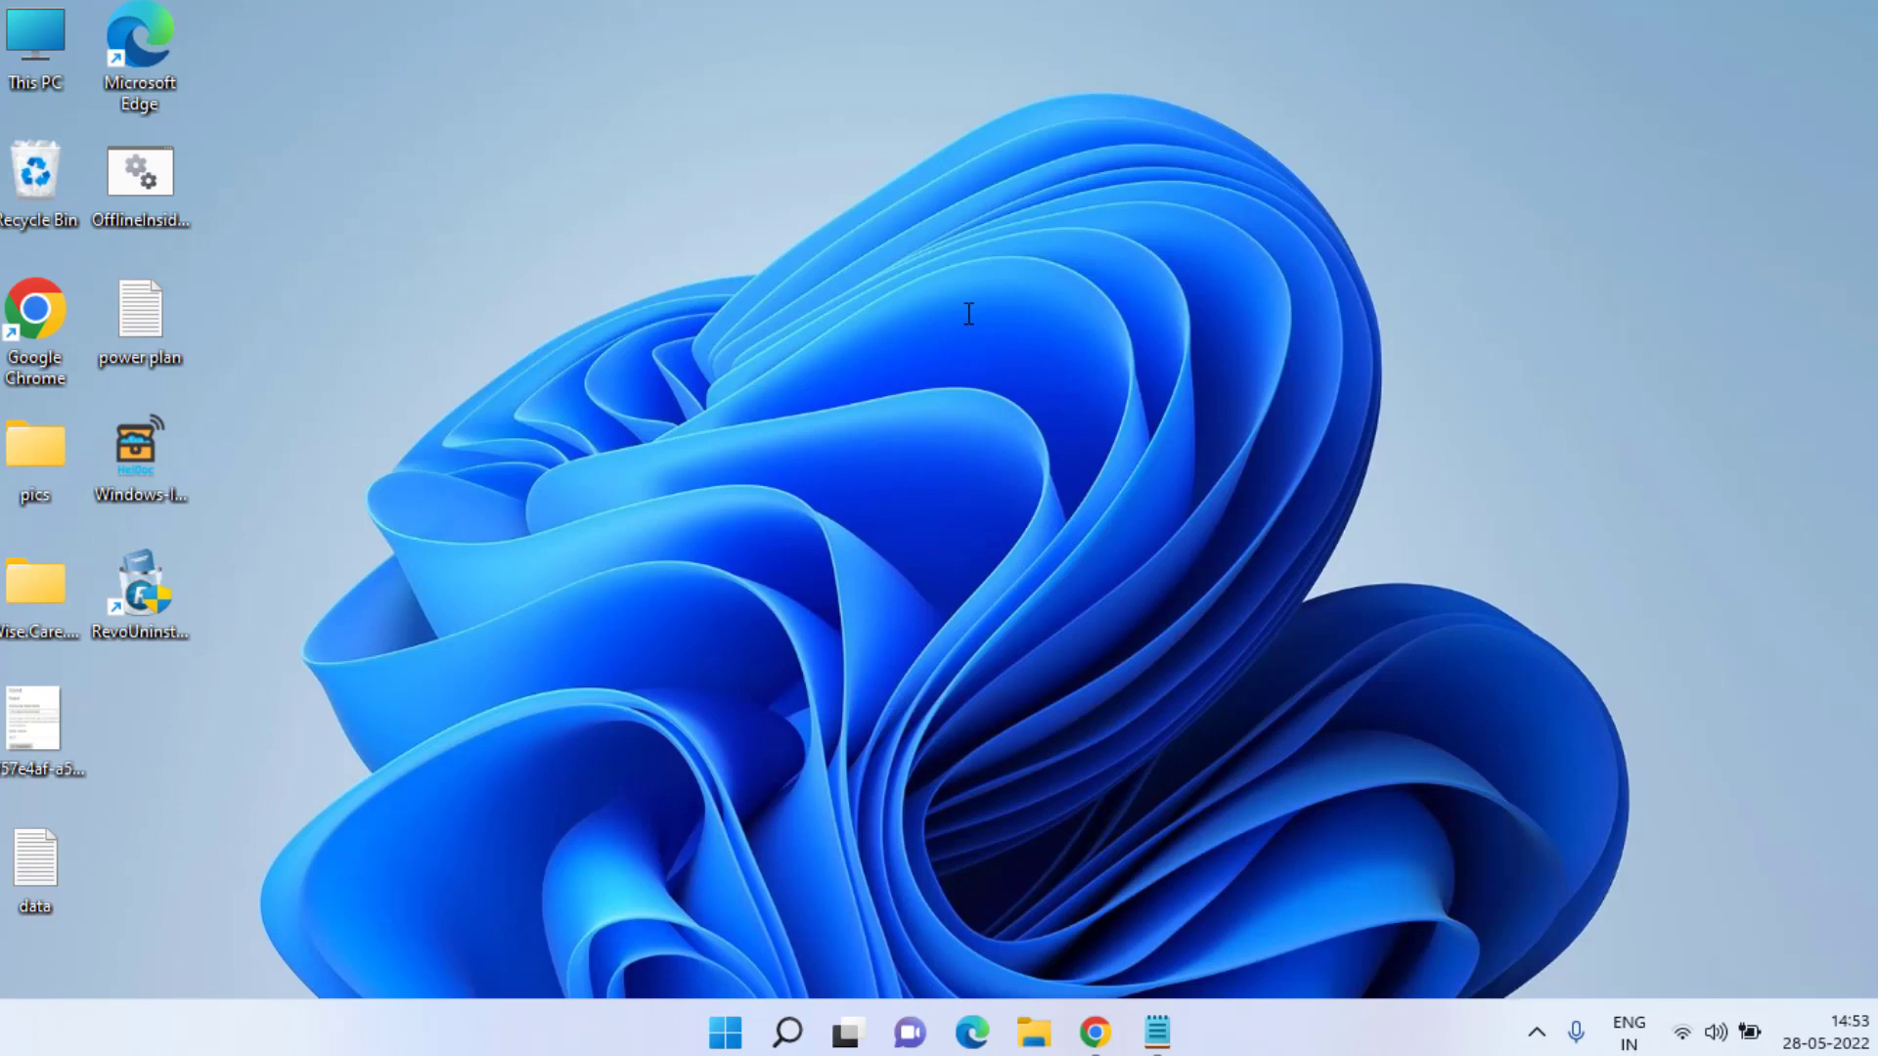
Step: Search Start for cmd and run Command Prompt as administrator
{"action": "key", "text": "super"}
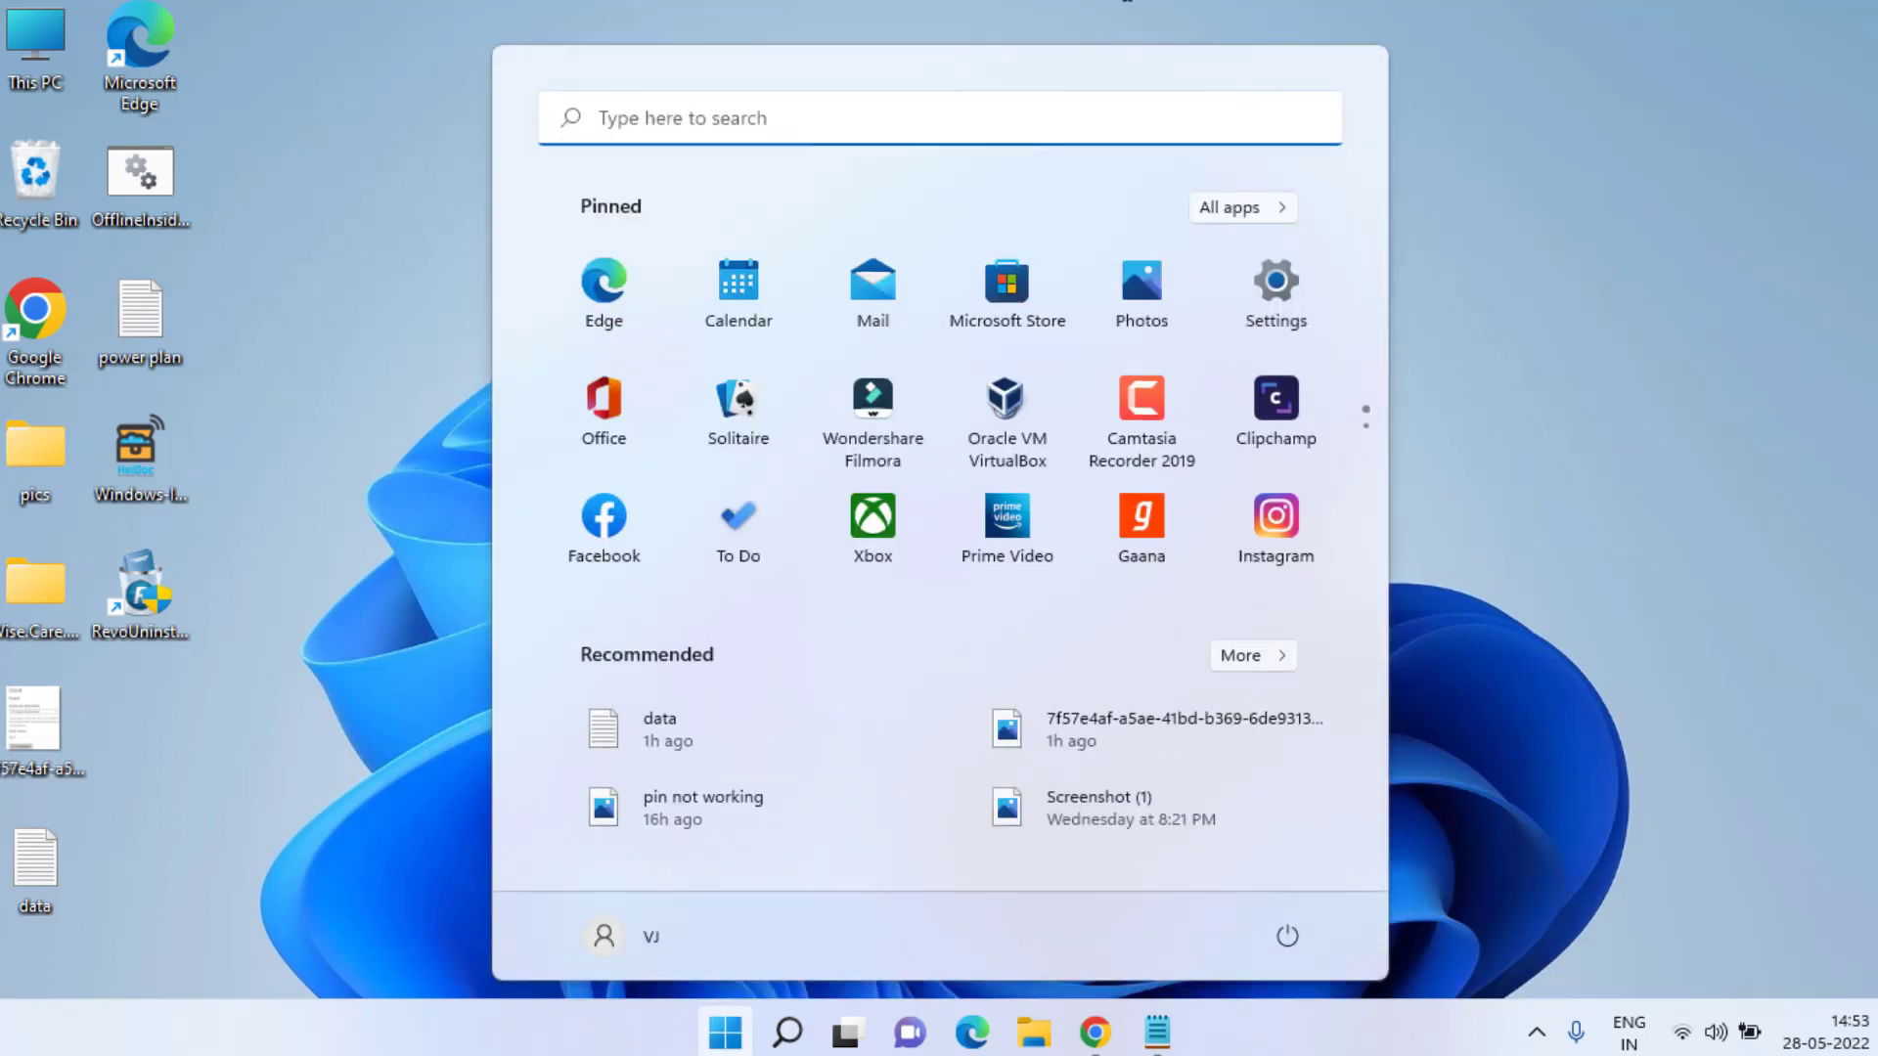
{"action": "type", "text": "cmd"}
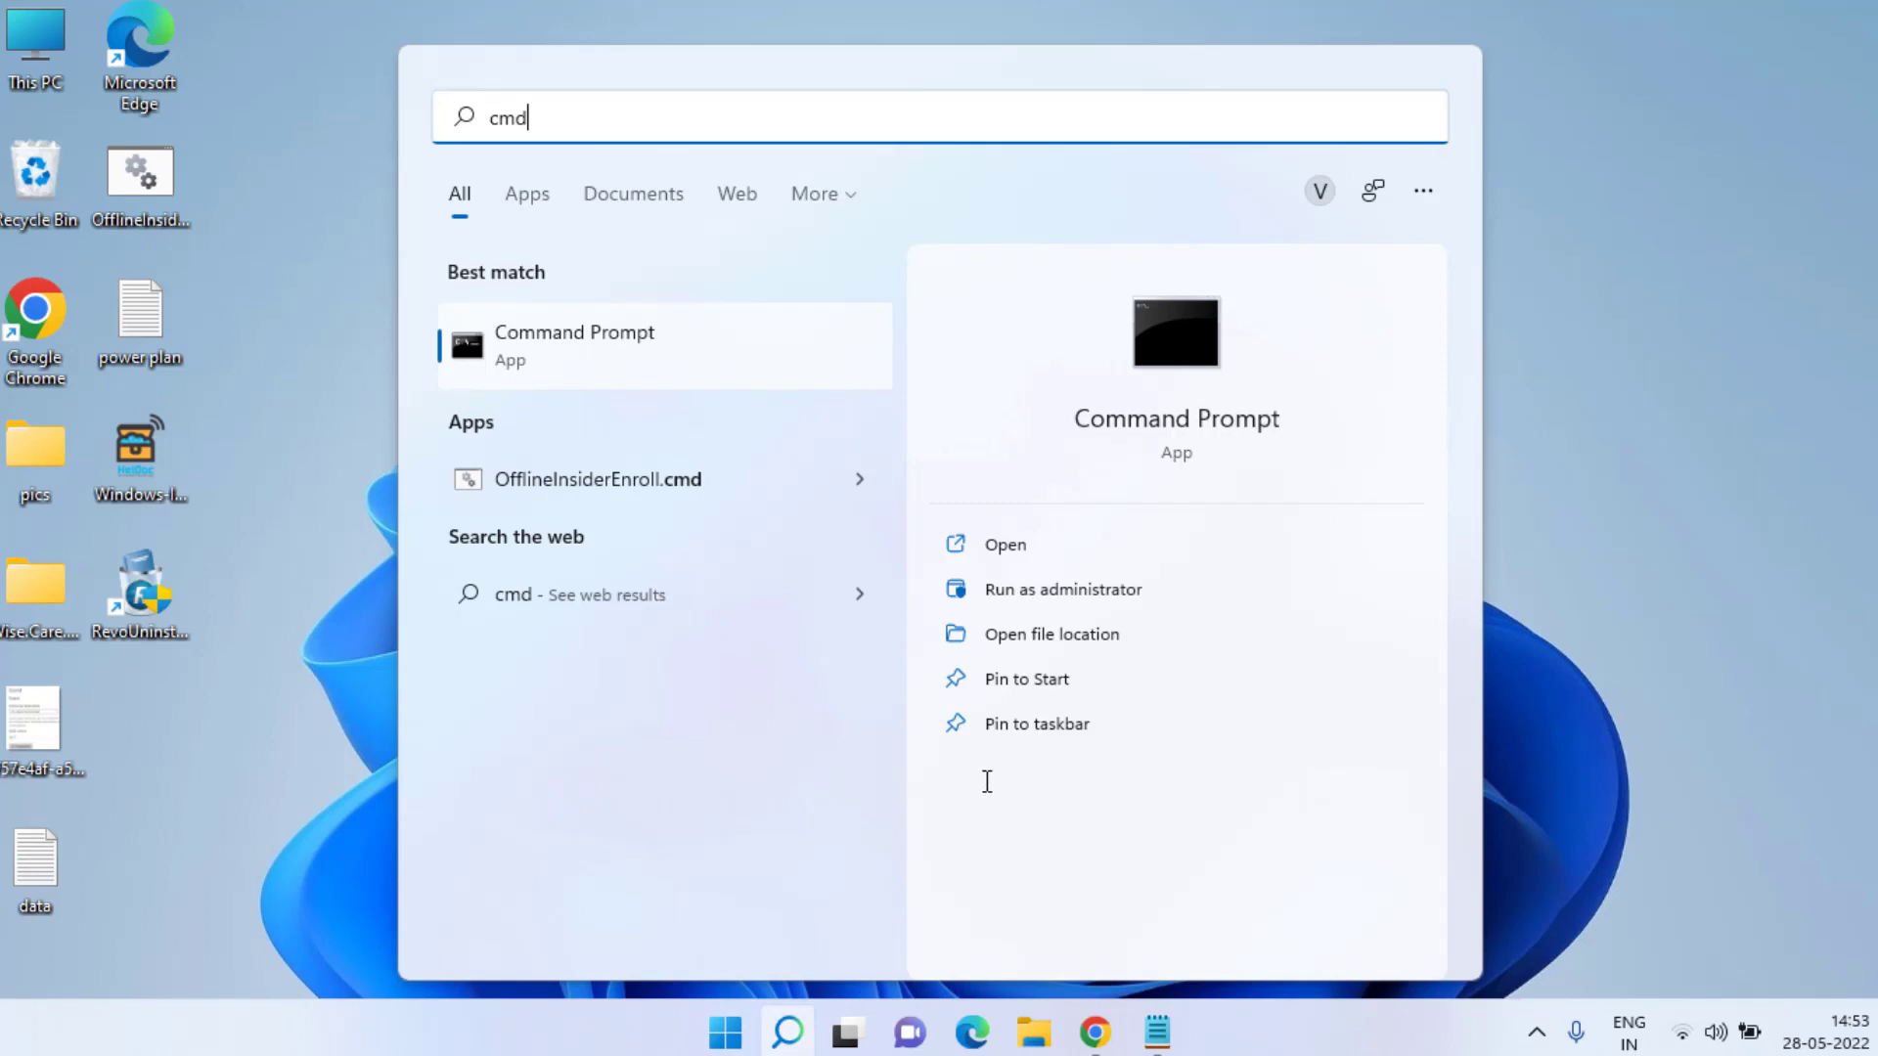
{"action": "left_click", "coordinate": [1124, 588]}
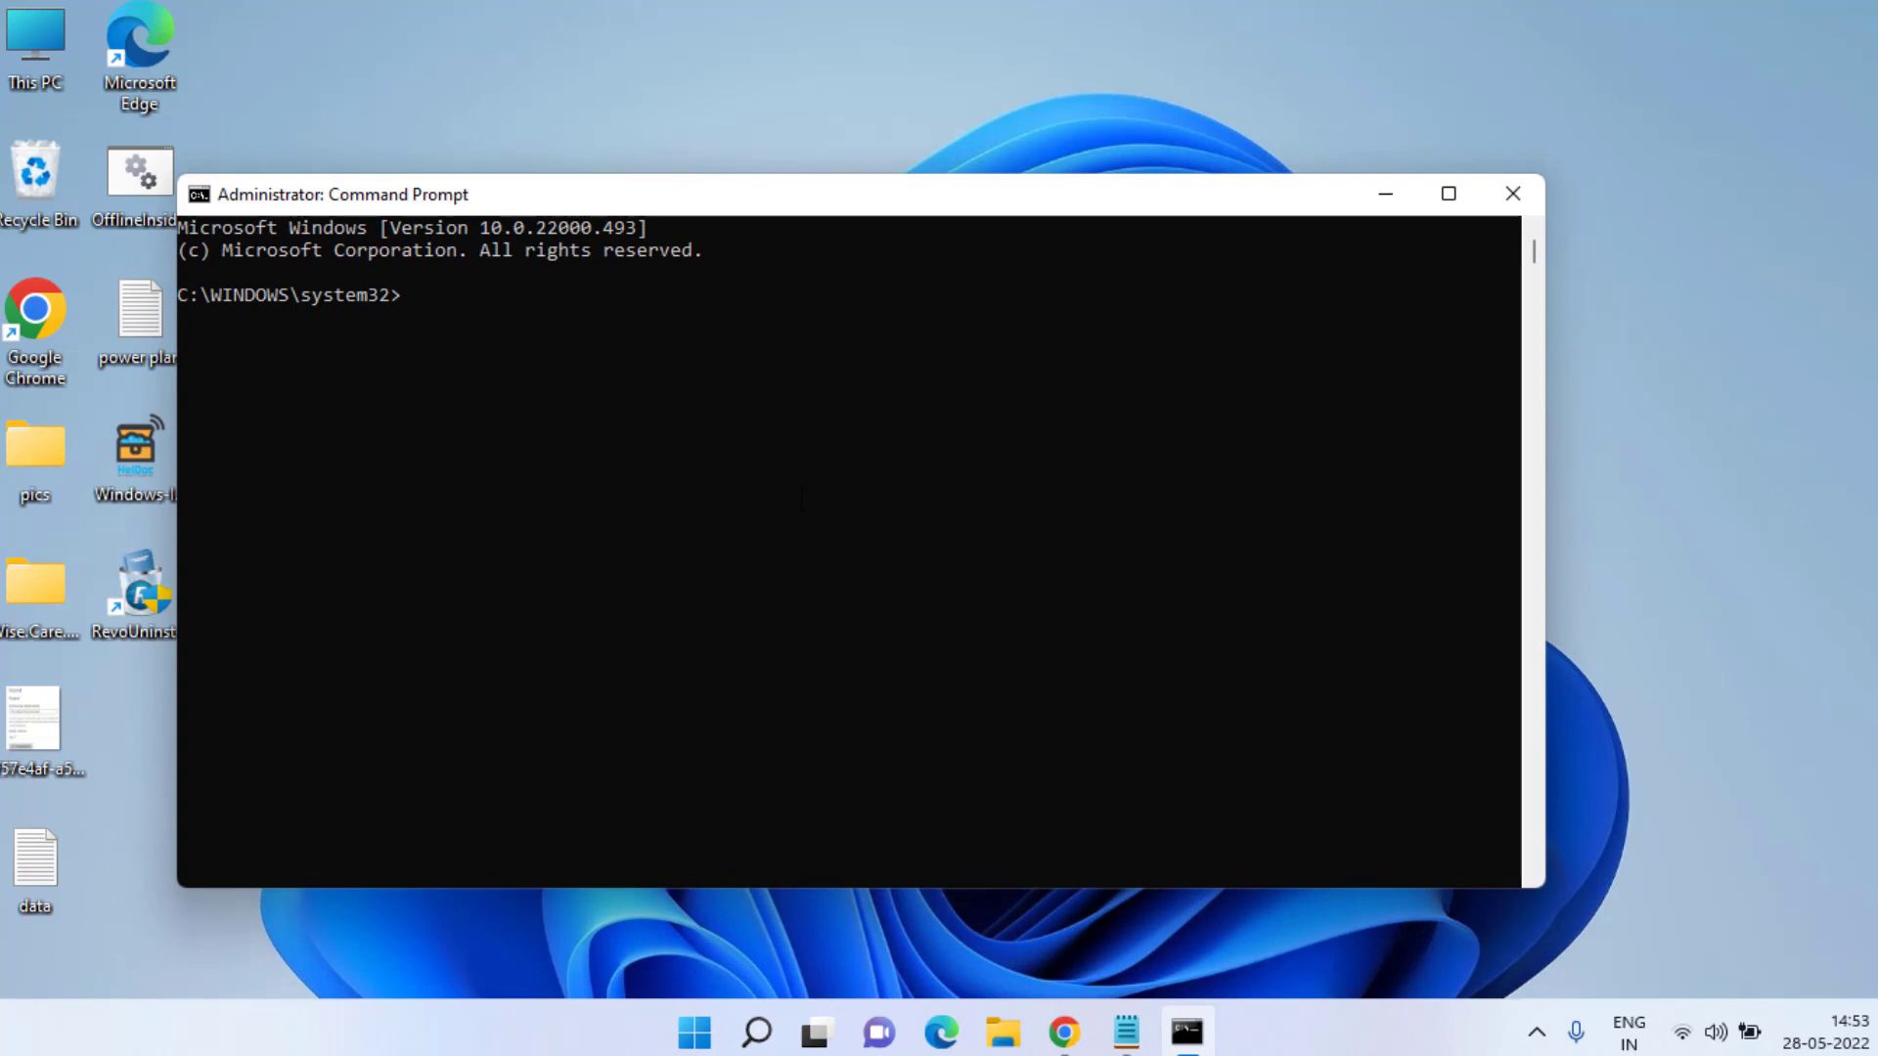
Step: Run the pasted reg delete command for HKCU IrisService with shutdown -r -t 0
{"action": "left_click", "coordinate": [732, 518]}
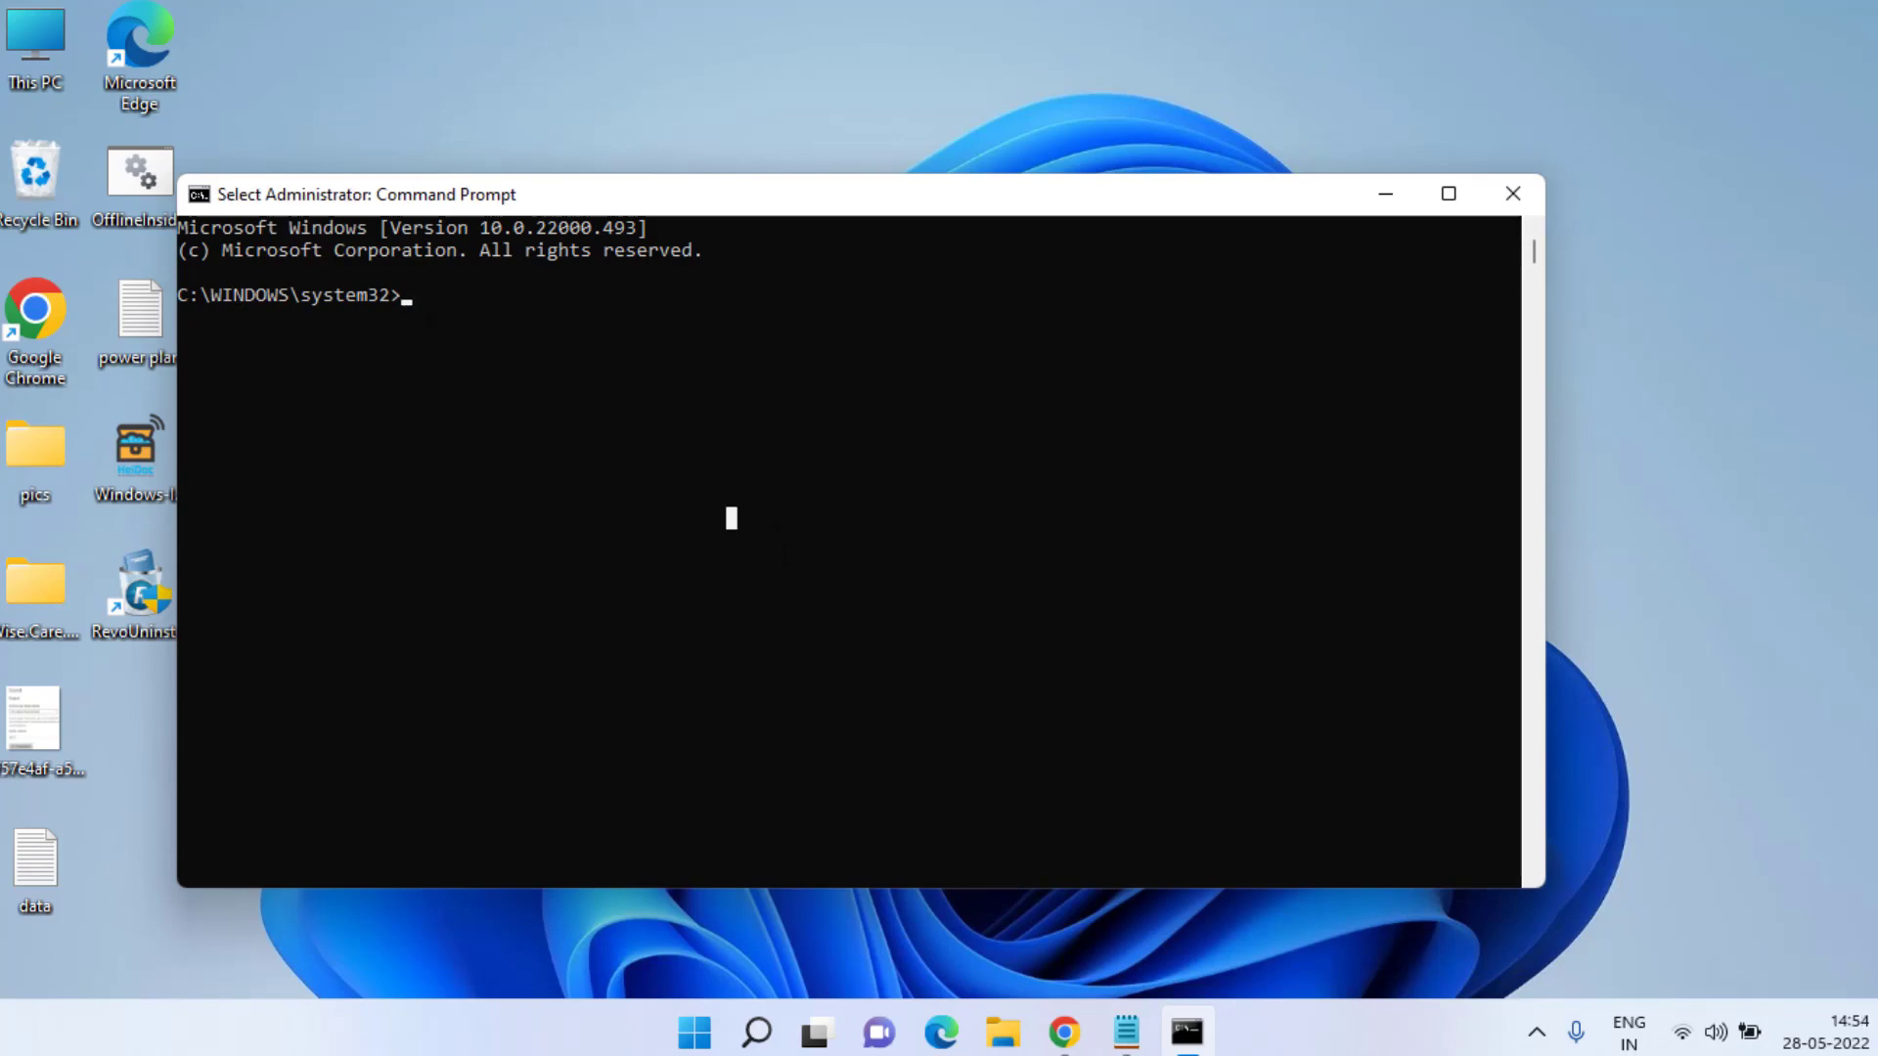
{"action": "type", "text": "reg delete HKCU\\SOFTWARE\\Microsoft\\Windows\\CurrentVersion\\IrisService /f && shutdown -r -t 0"}
{"action": "key", "text": "Return"}
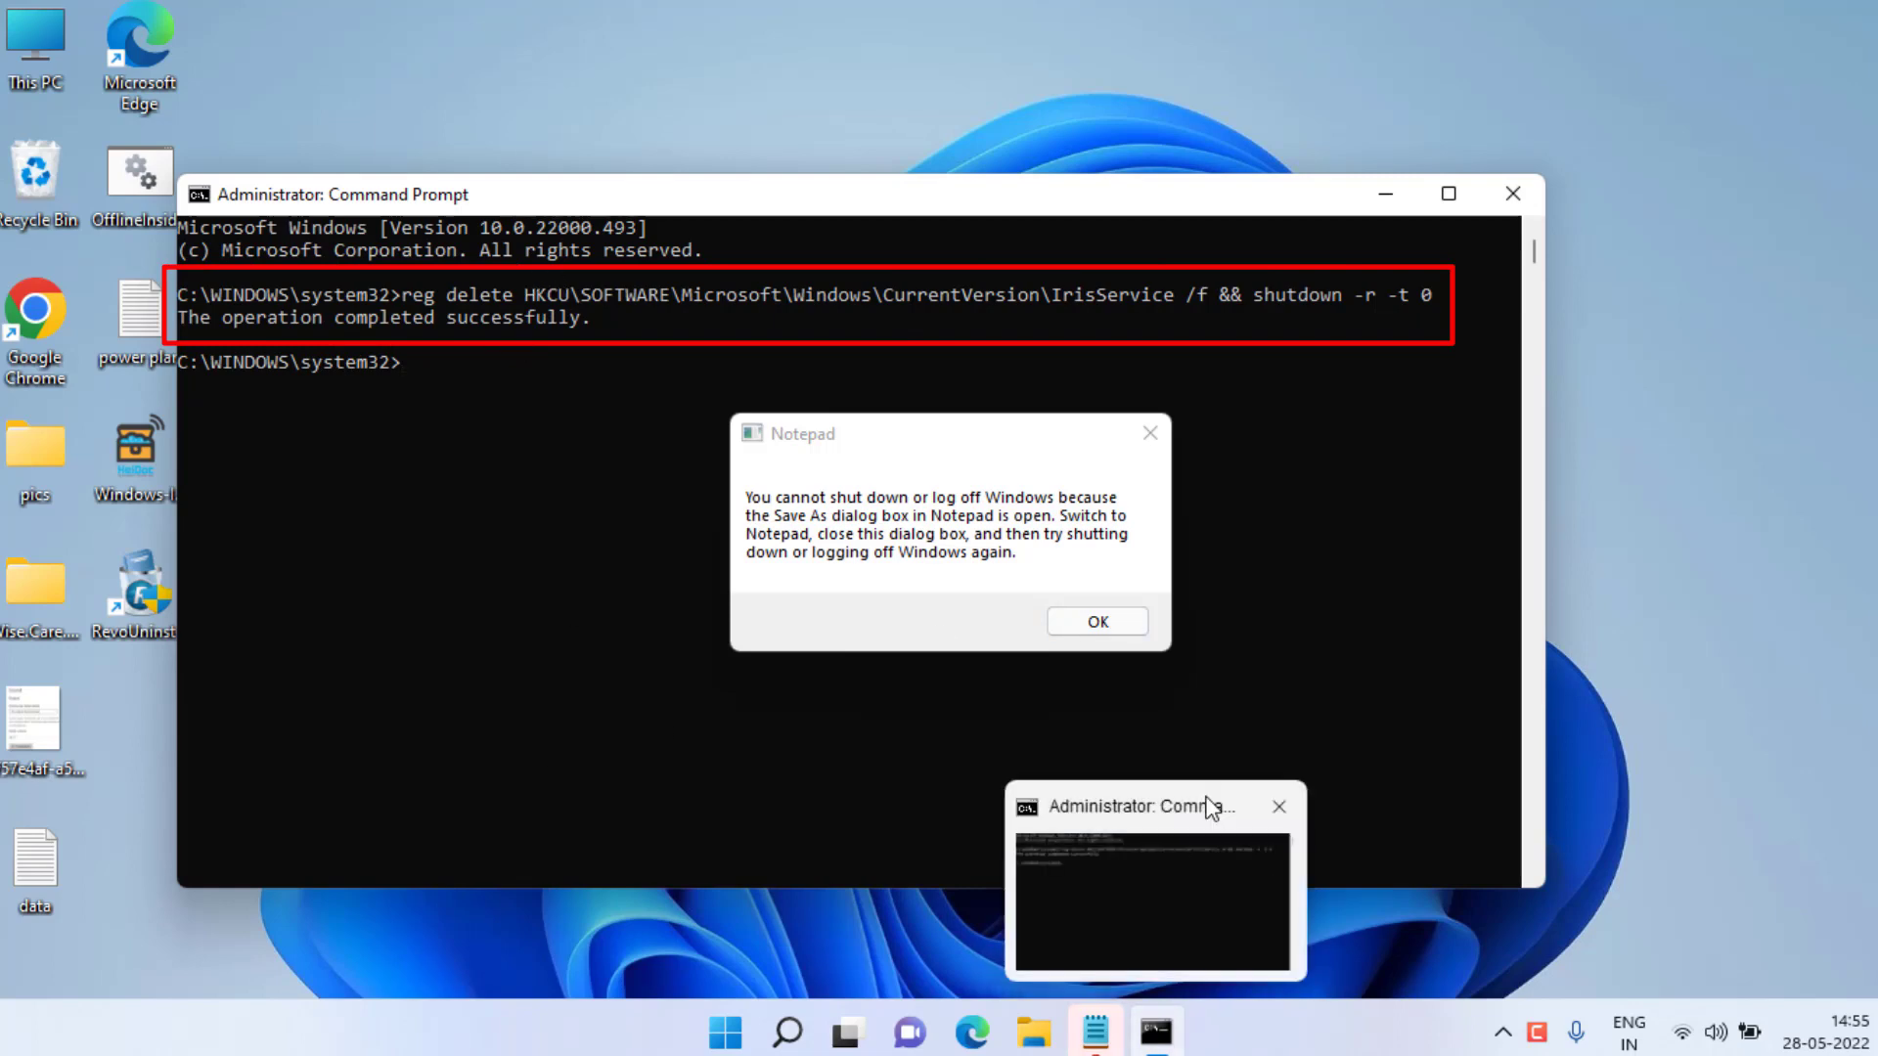
Step: Dismiss the Notepad shutdown warning and close the Command Prompt
{"action": "left_click", "coordinate": [891, 535]}
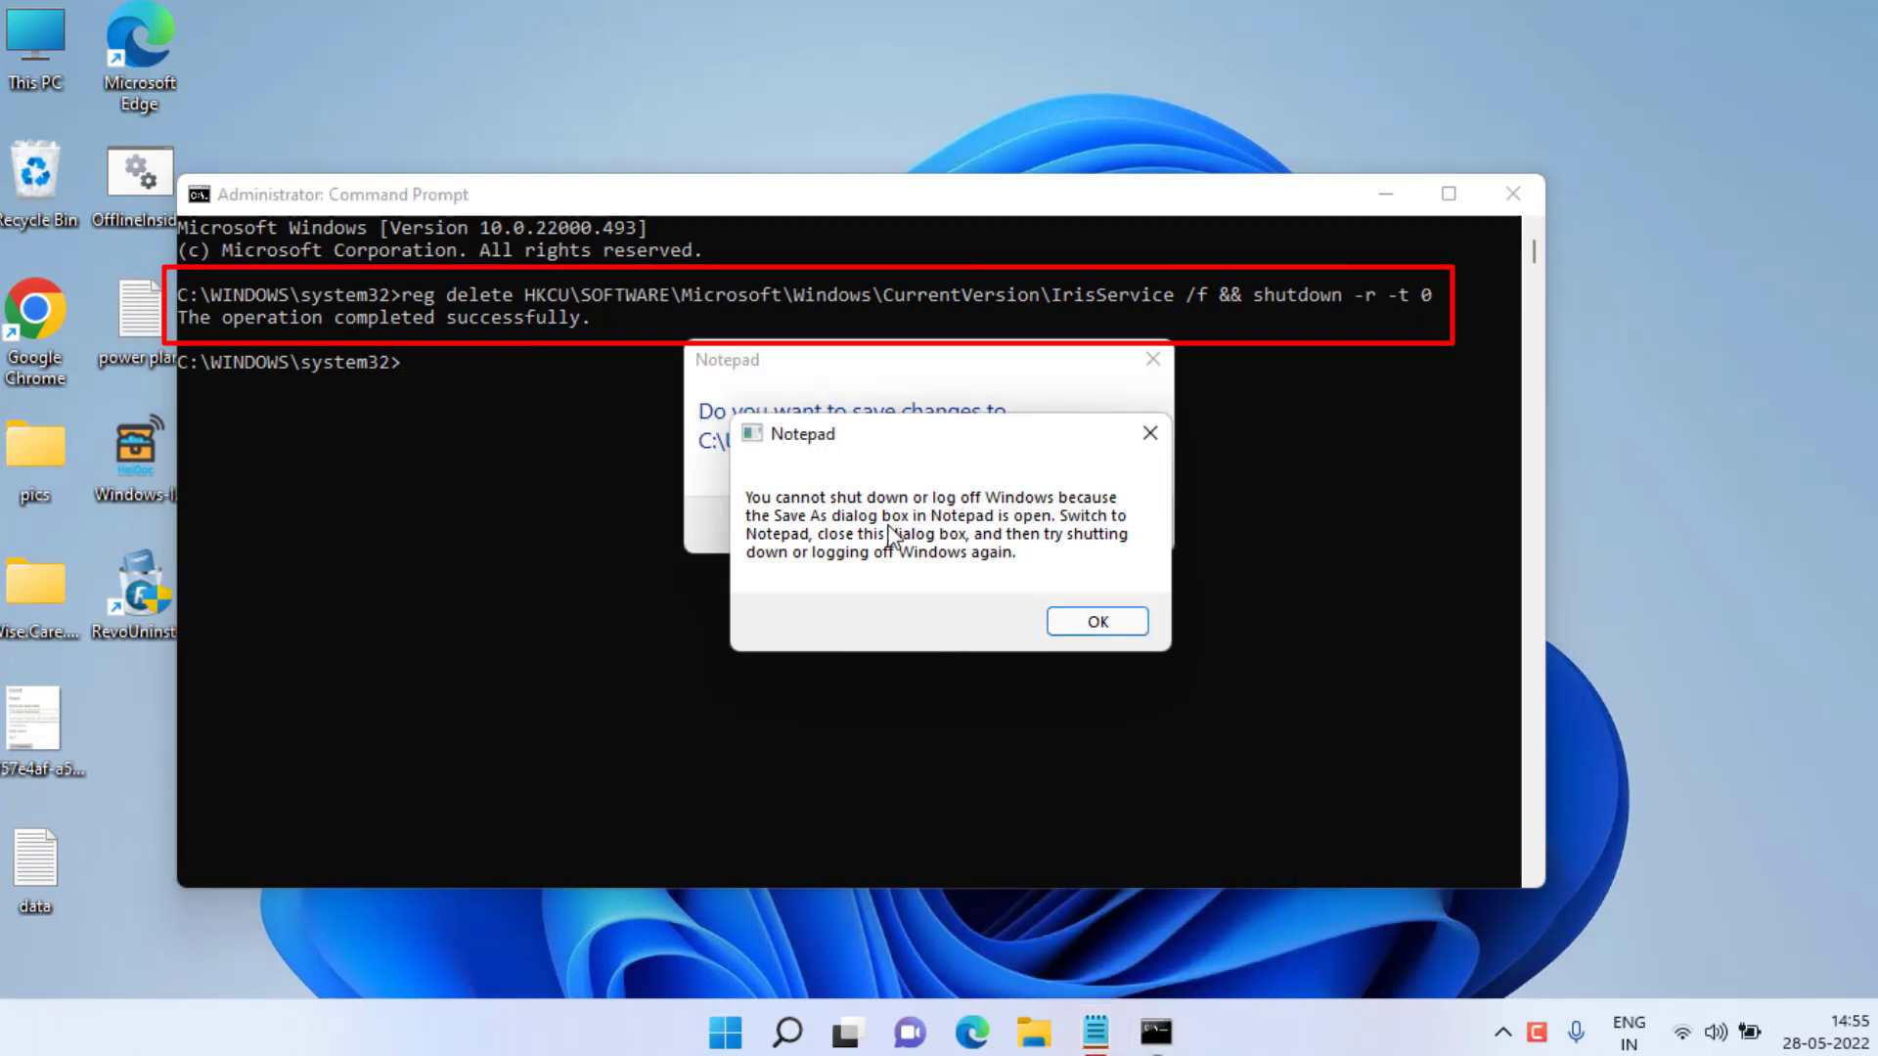
{"action": "left_click", "coordinate": [902, 385]}
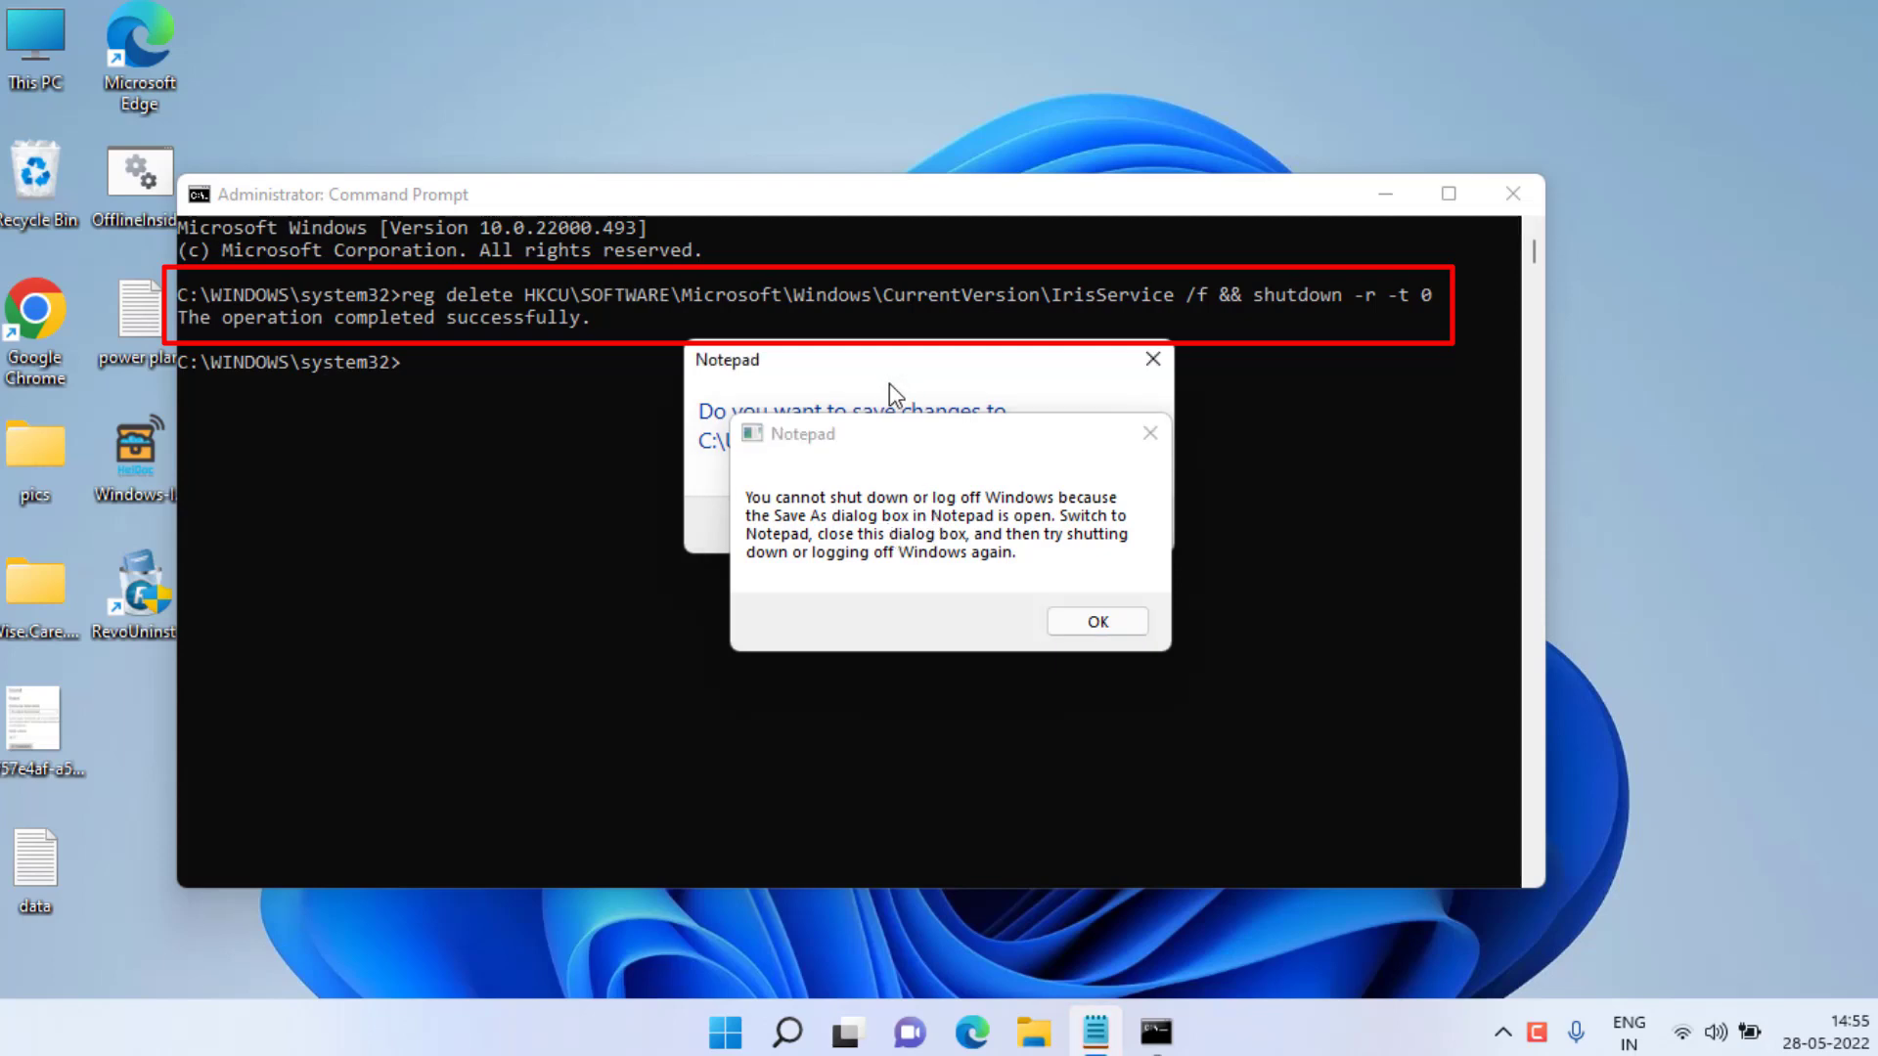
{"action": "mouse_move", "coordinate": [891, 430]}
{"action": "left_mouse_down"}
{"action": "mouse_move", "coordinate": [927, 595]}
{"action": "mouse_move", "coordinate": [950, 535]}
{"action": "mouse_move", "coordinate": [1019, 534]}
{"action": "left_mouse_up"}
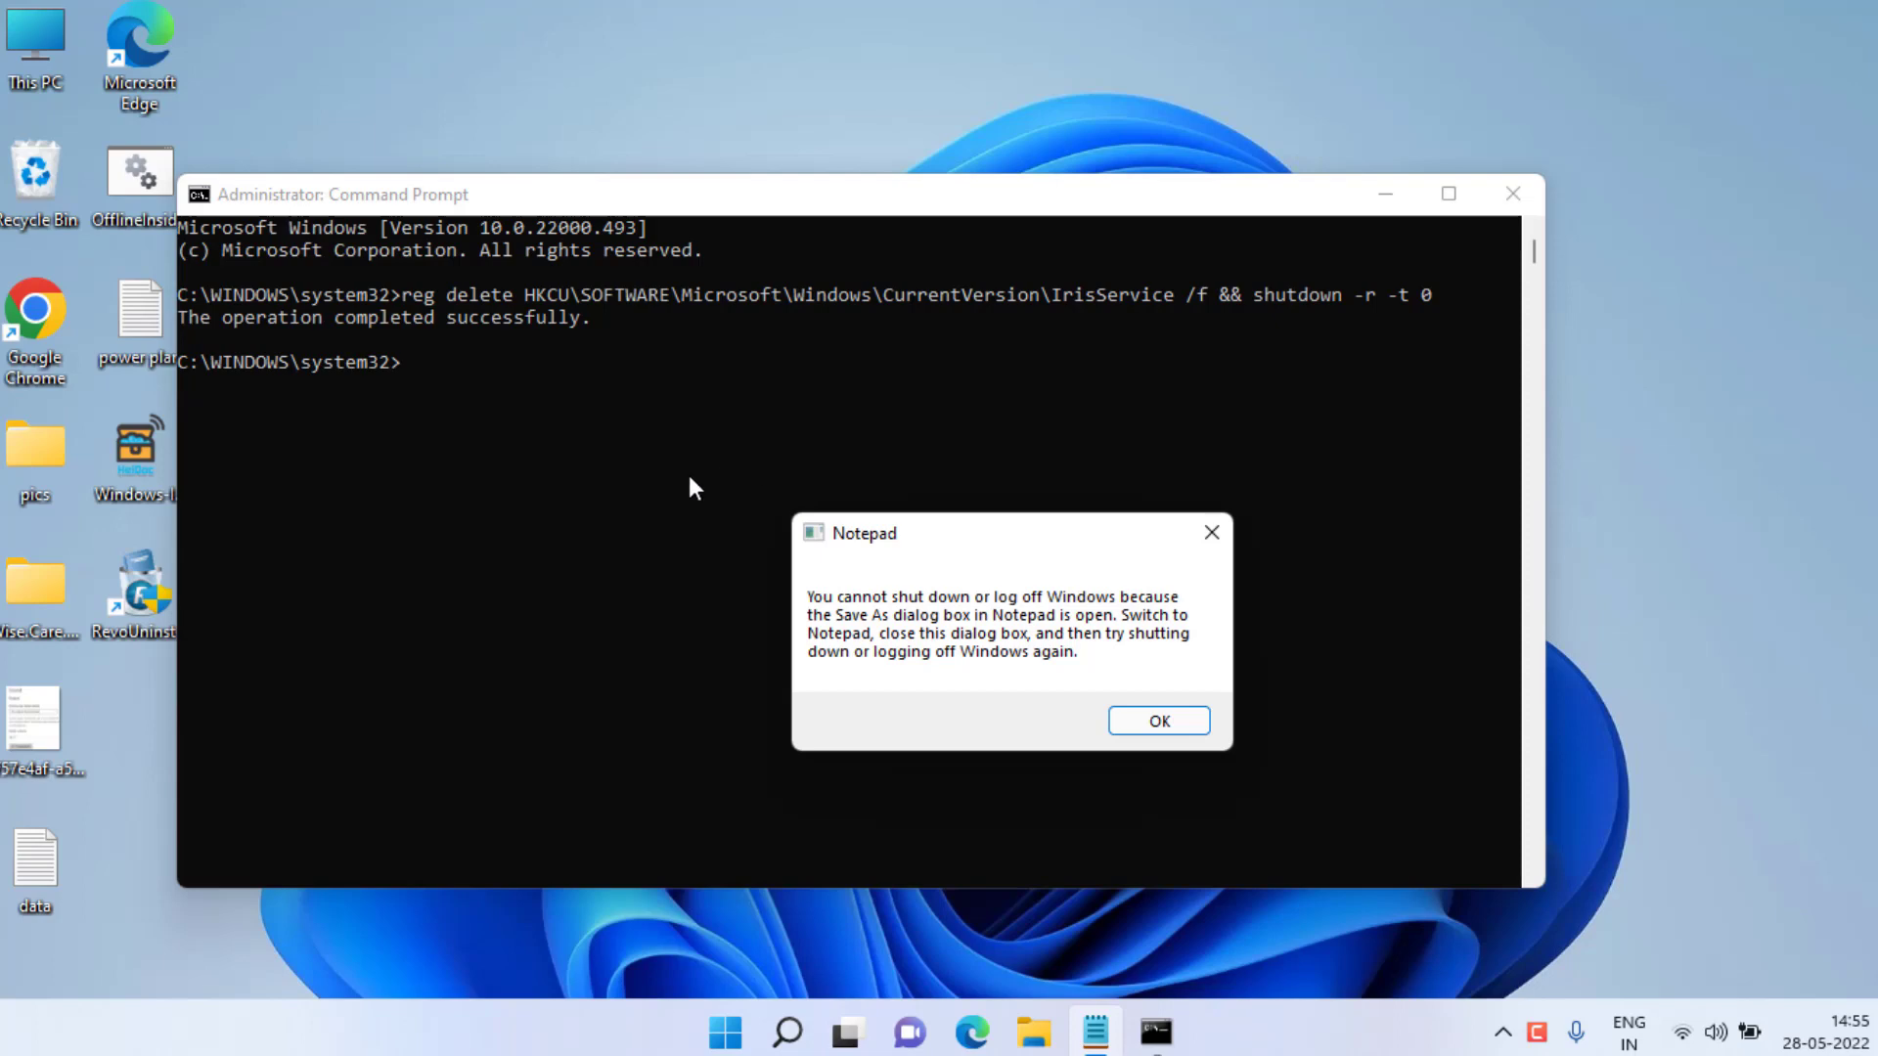
{"action": "left_click", "coordinate": [1159, 730]}
{"action": "left_click", "coordinate": [1505, 206]}
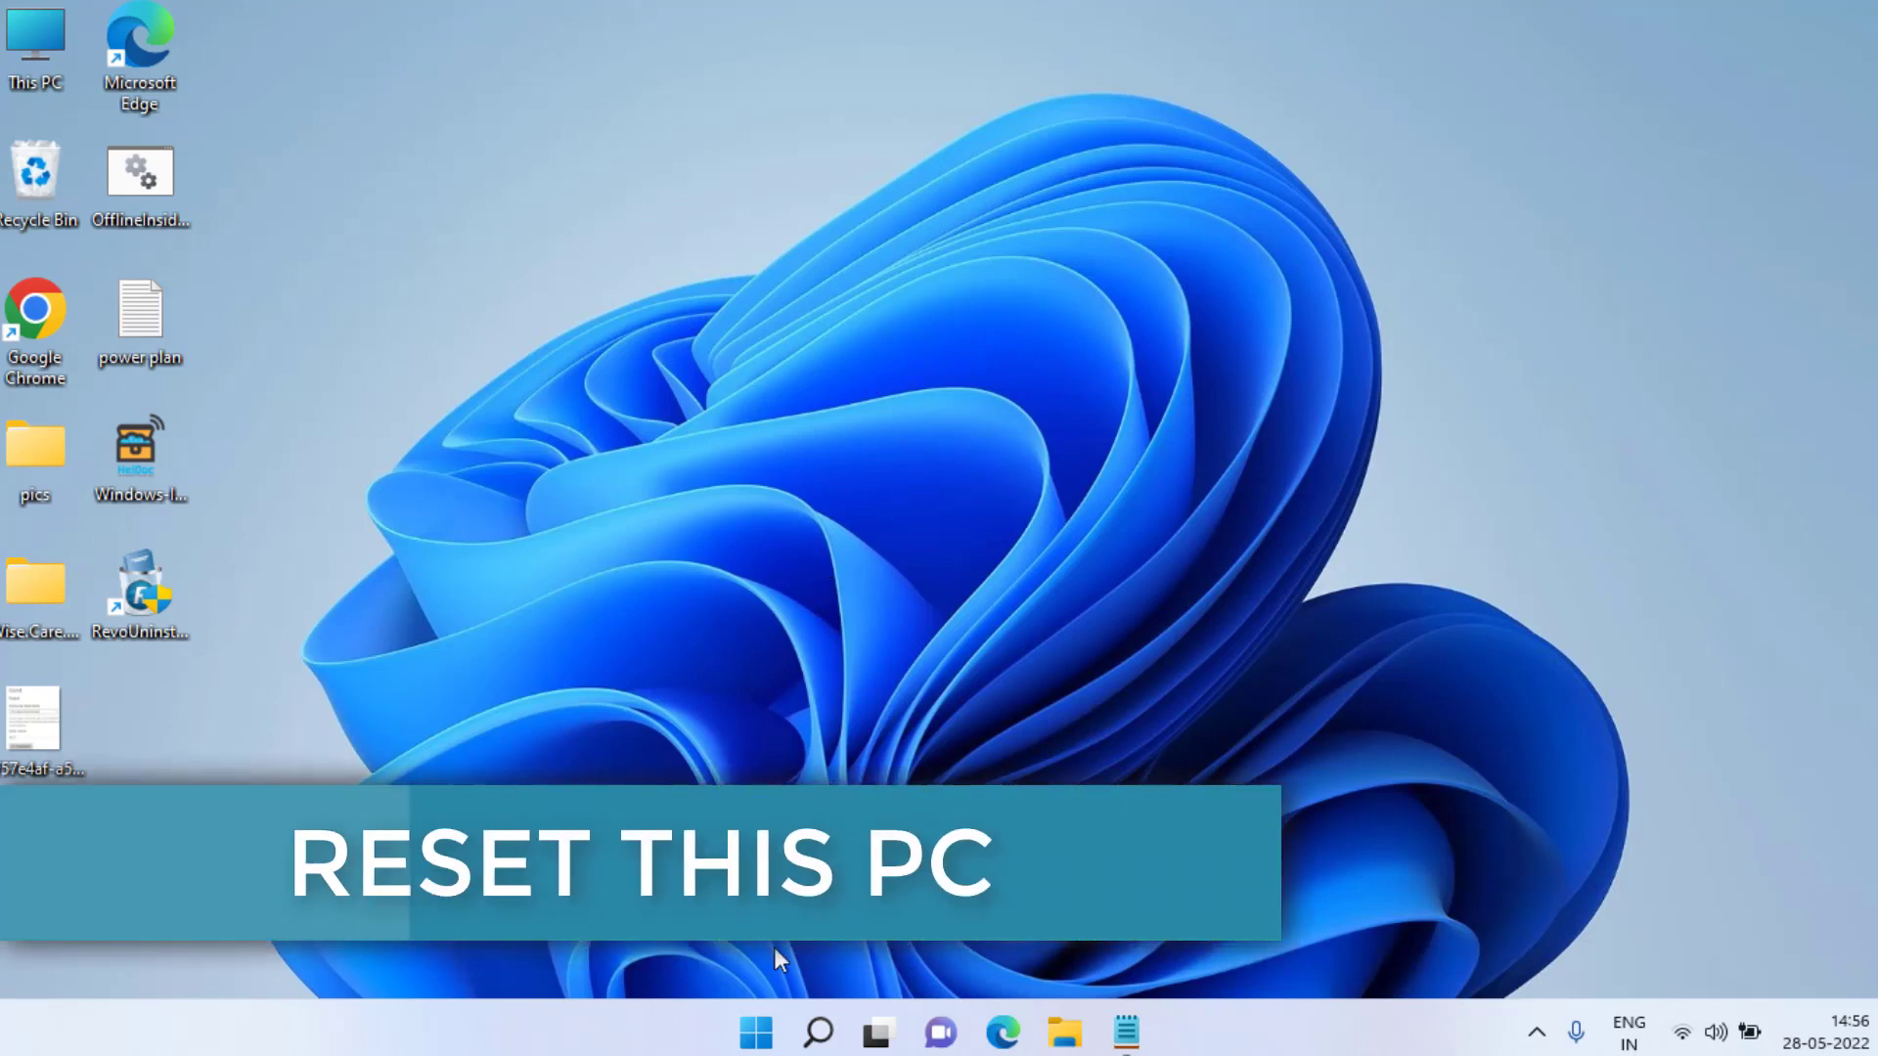
Step: Search for 'reset this pc' and start Reset PC on the Recovery page
{"action": "left_click", "coordinate": [756, 1029]}
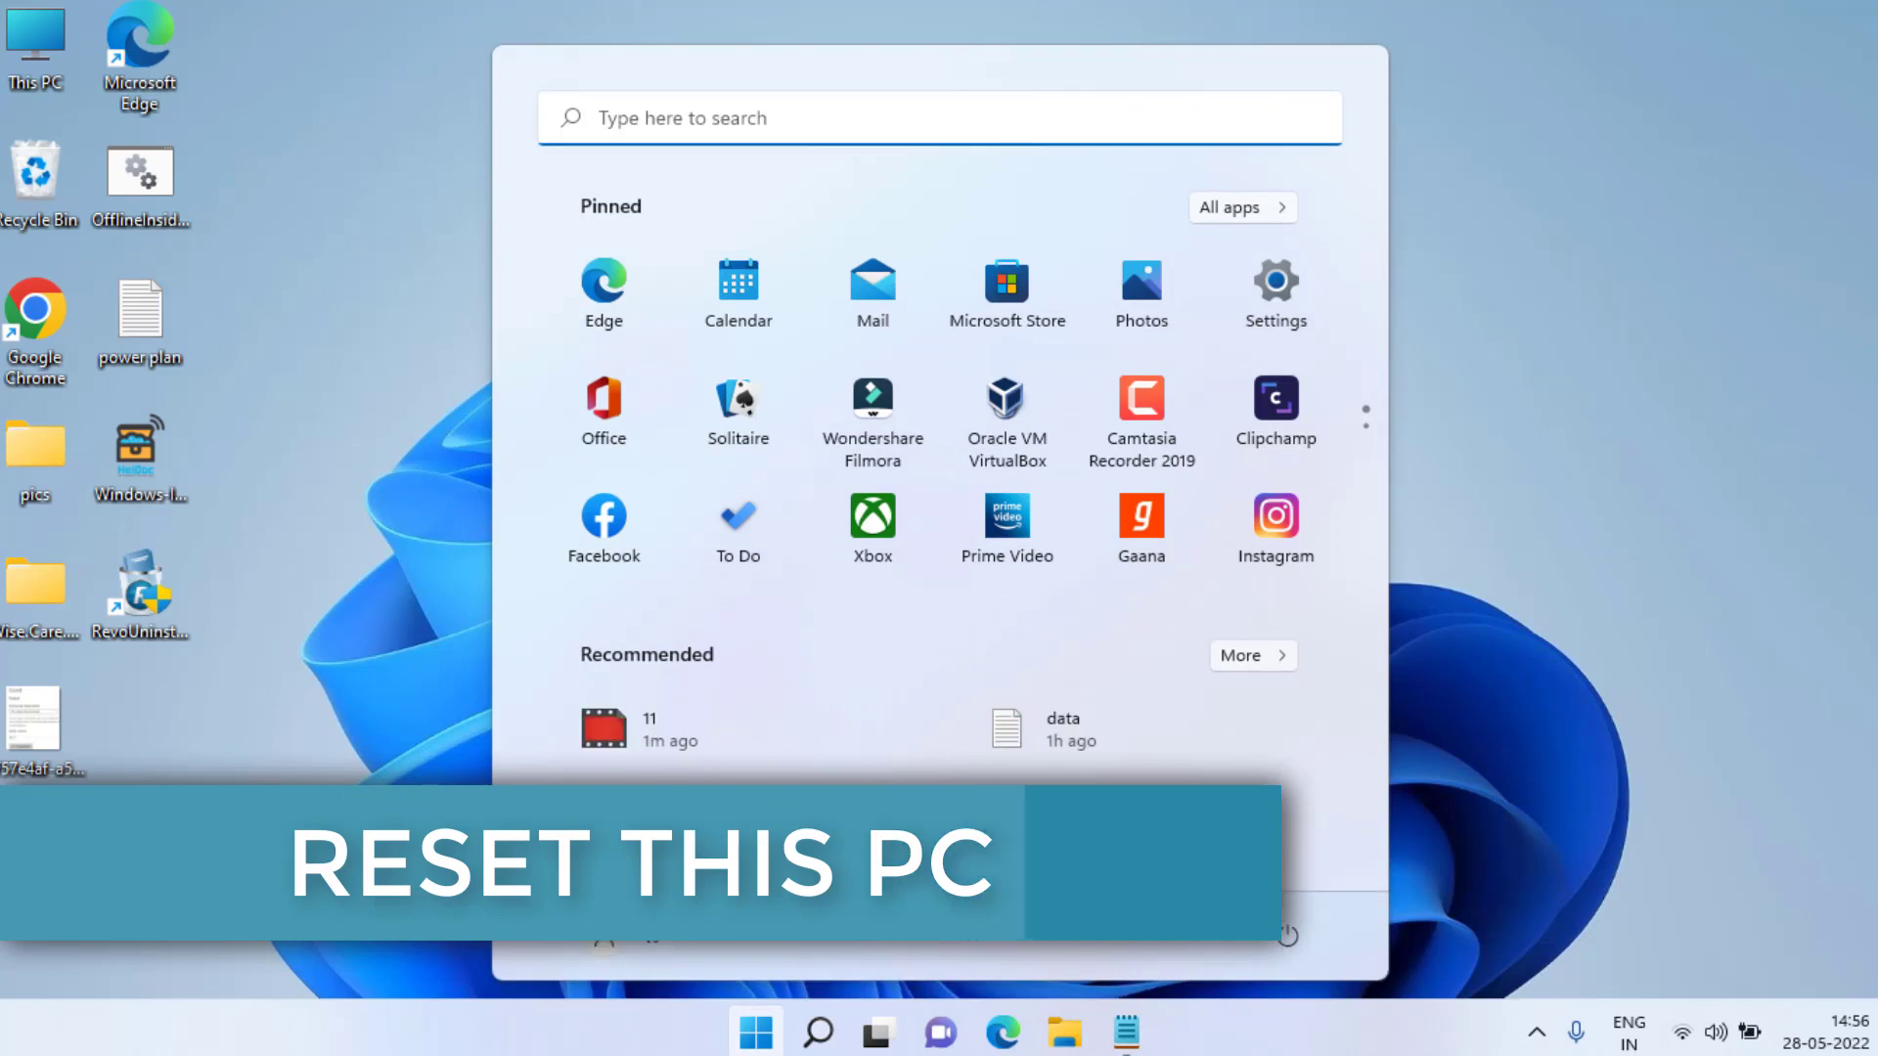
{"action": "type", "text": "r"}
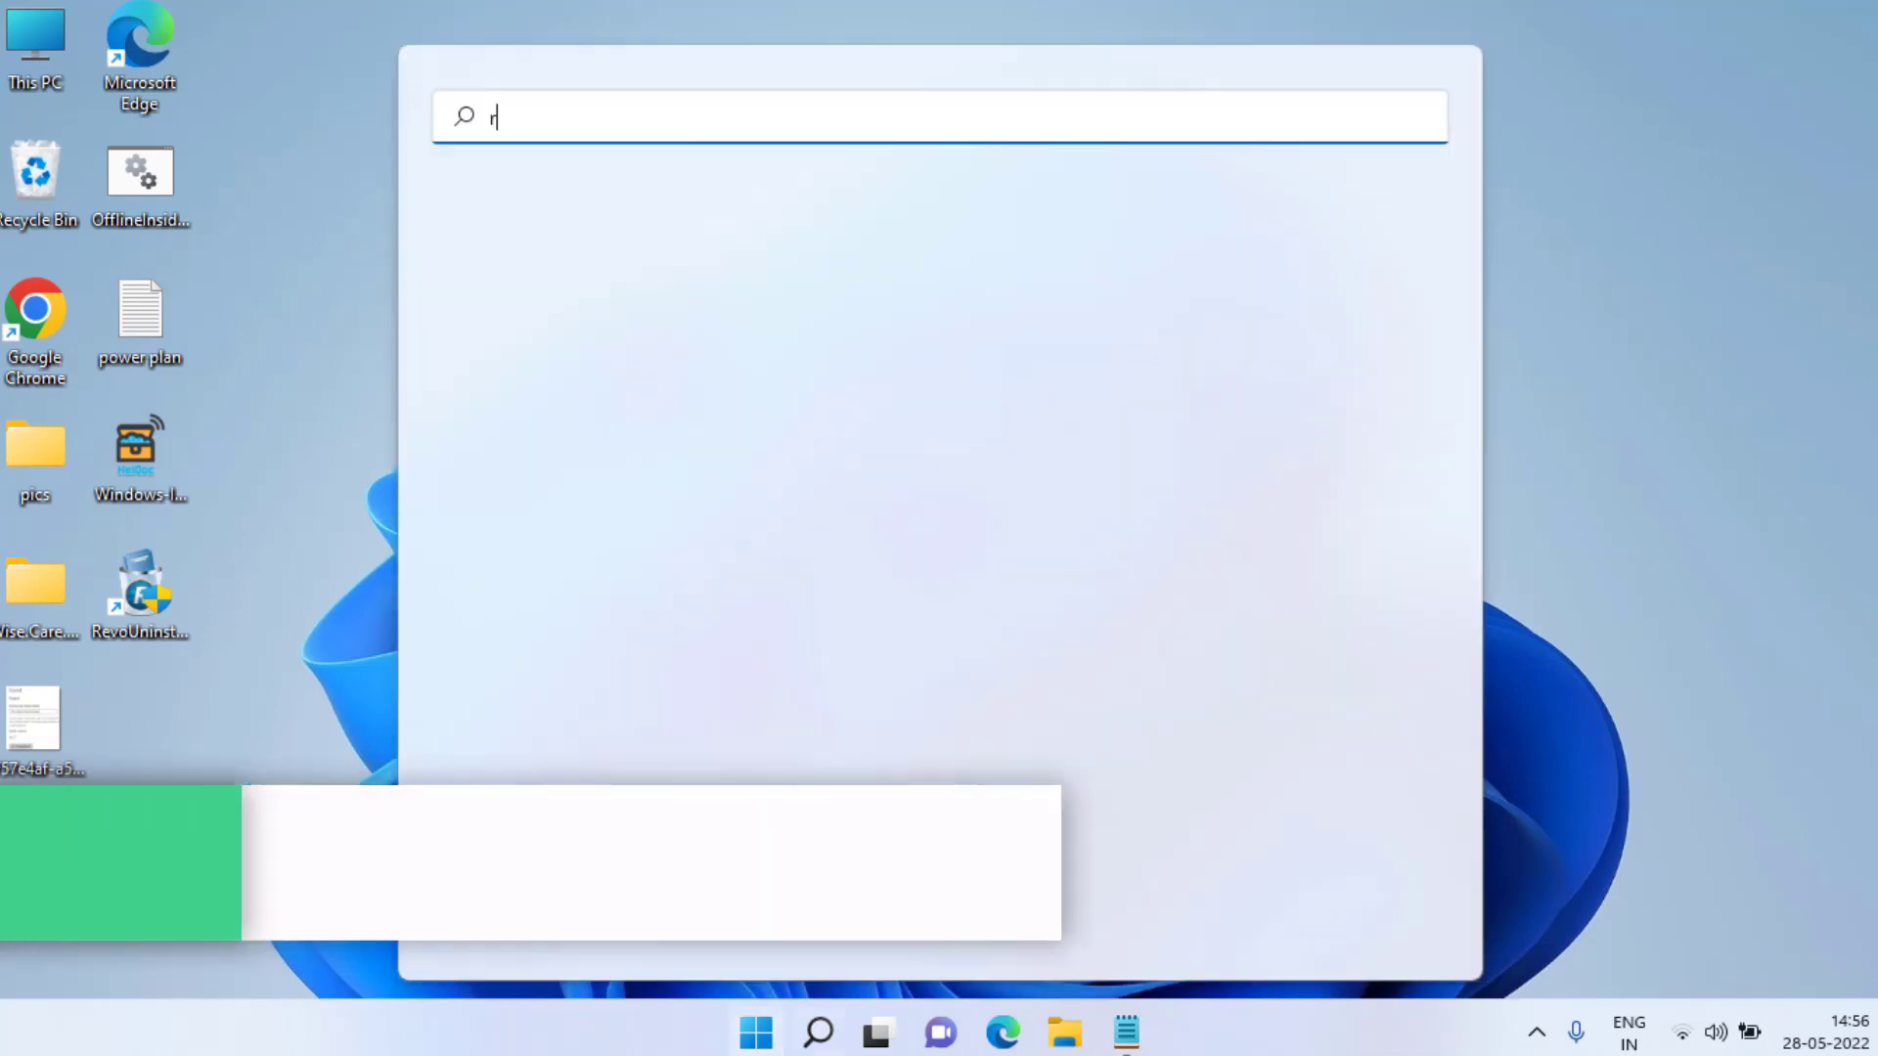
{"action": "type", "text": "eset this pc"}
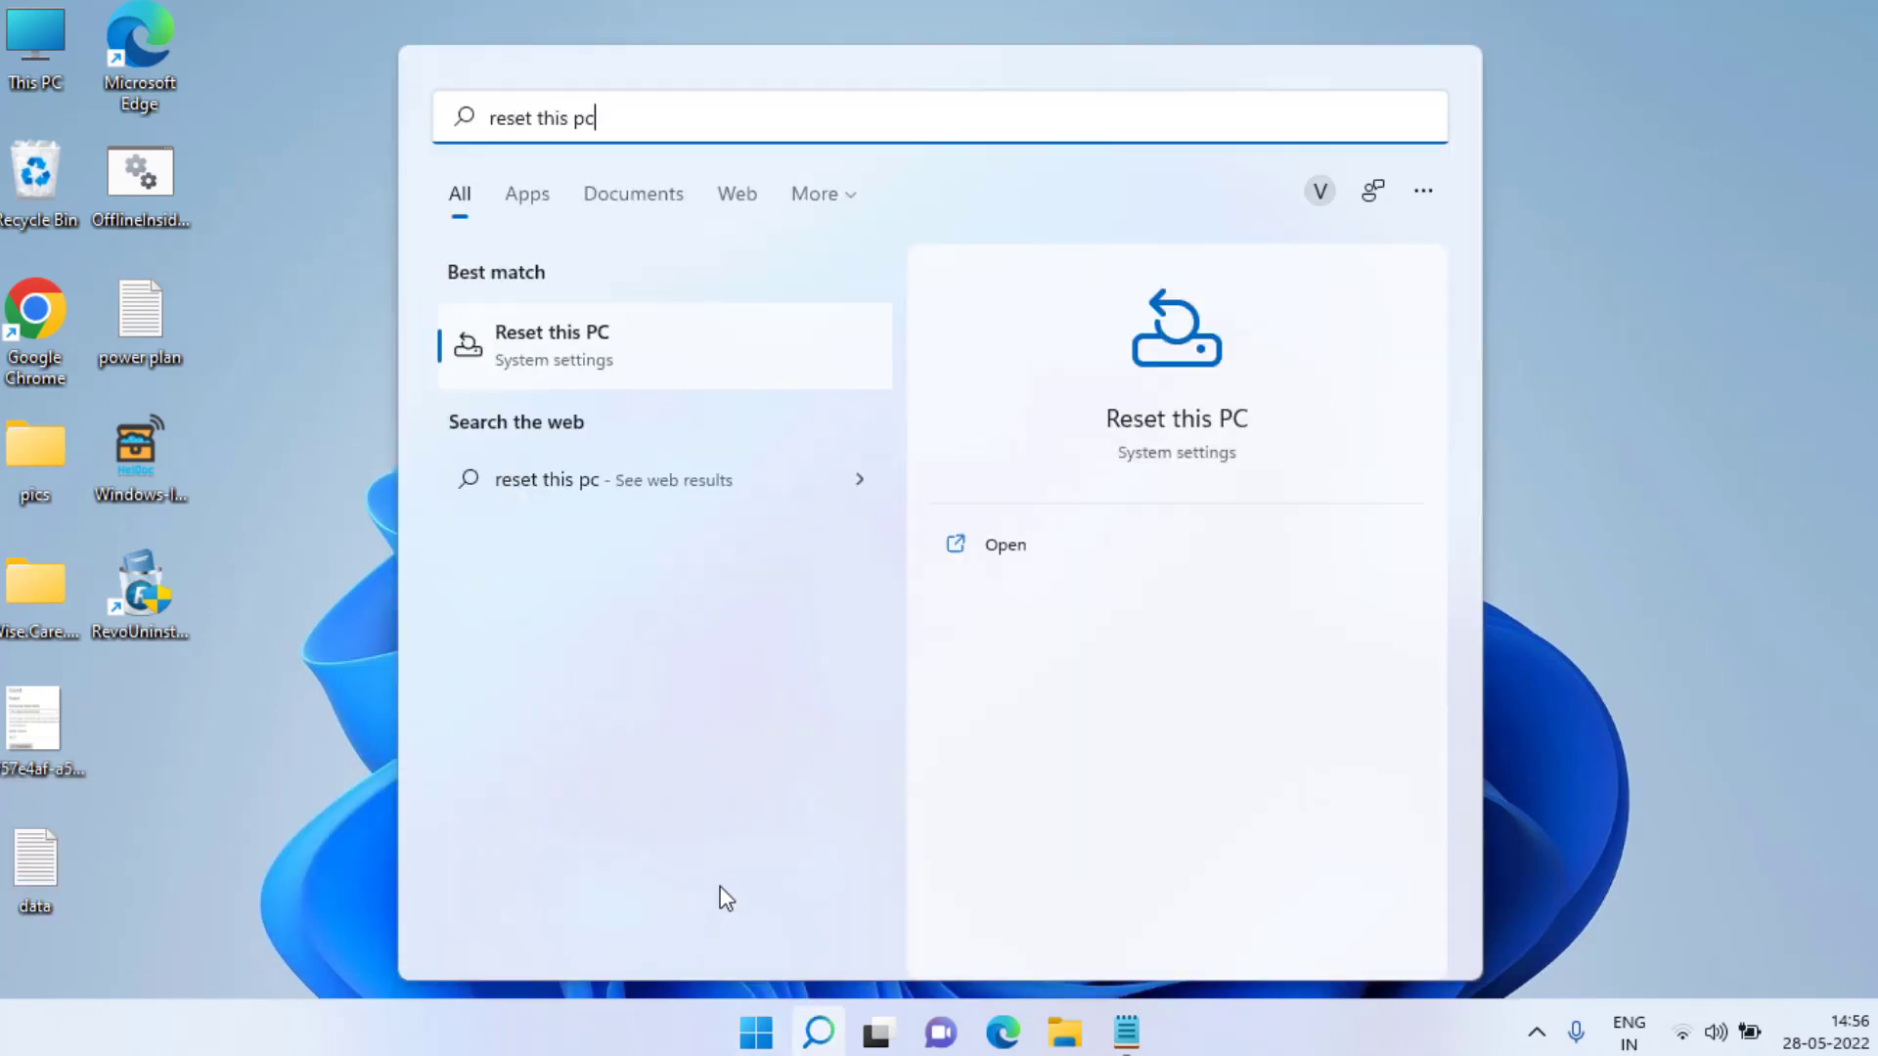
{"action": "left_click", "coordinate": [1185, 376]}
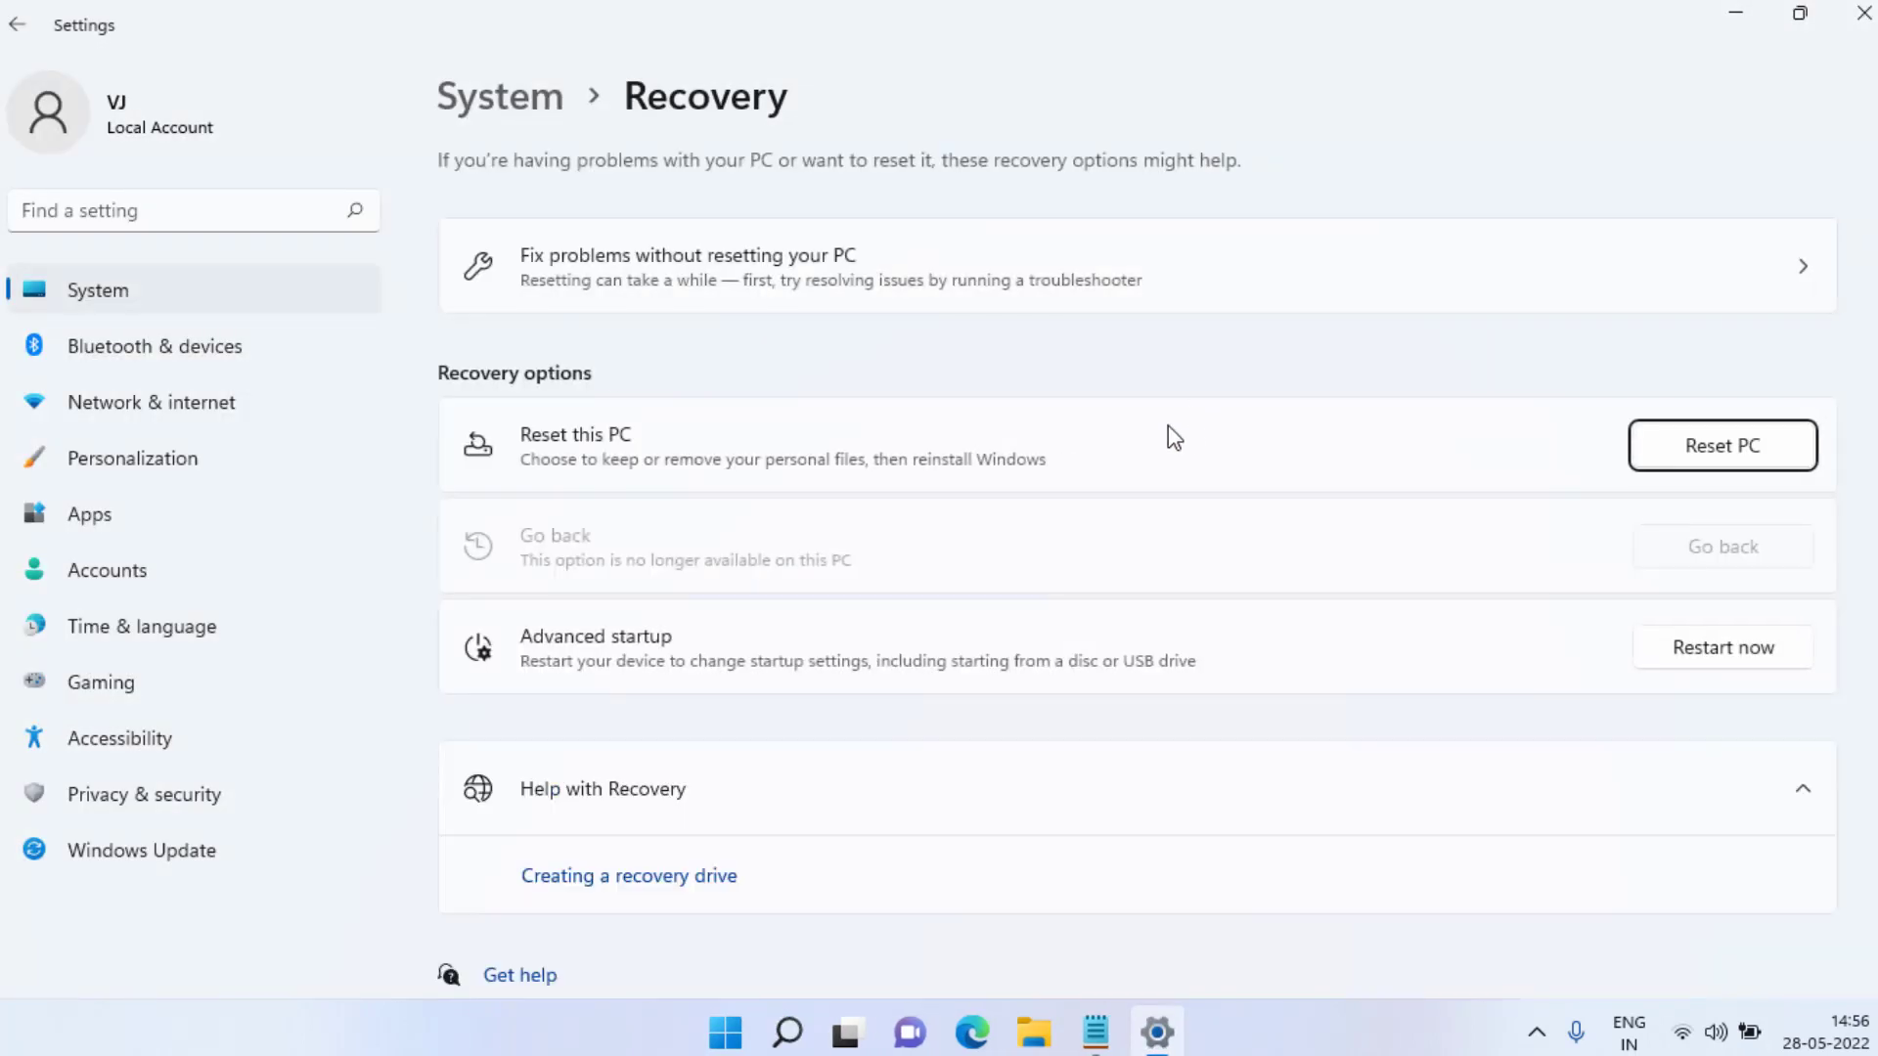
{"action": "left_click", "coordinate": [1743, 446]}
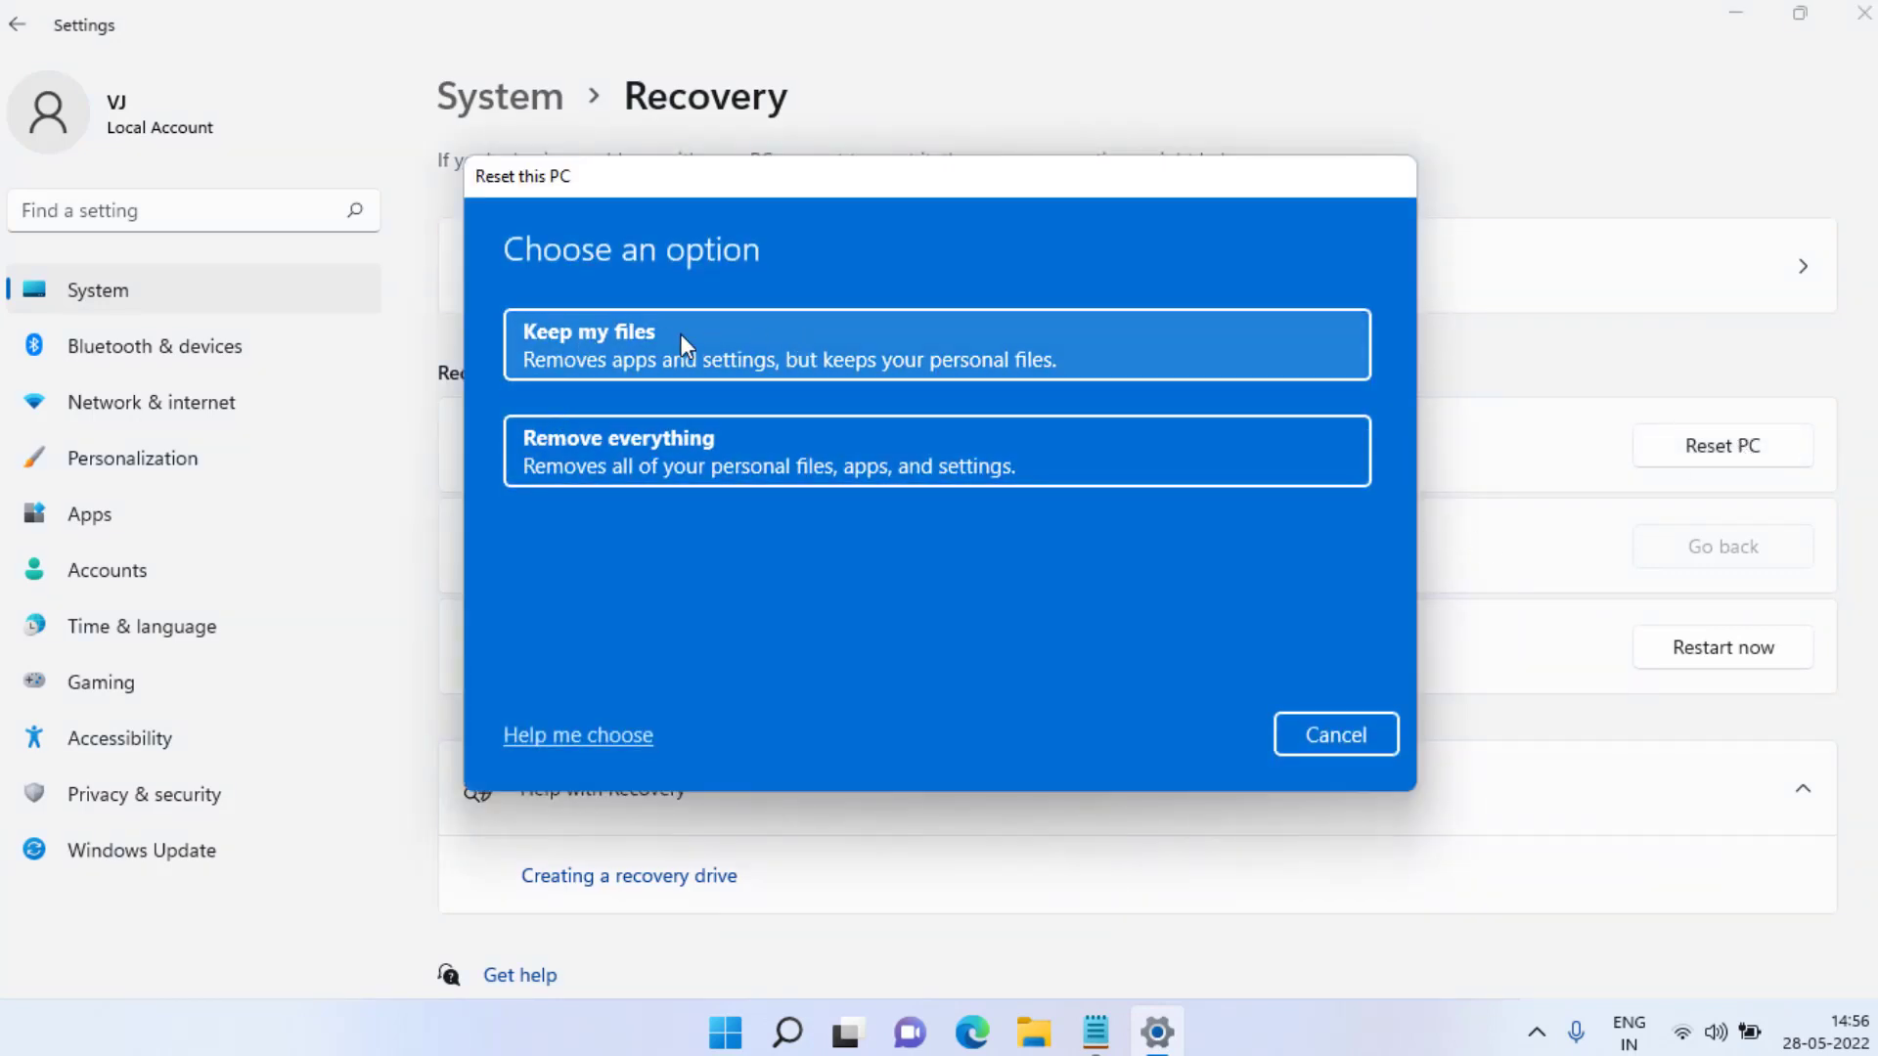
Step: Choose Keep my files and Local reinstall, then cancel the reset at Additional settings
{"action": "left_click", "coordinate": [733, 338]}
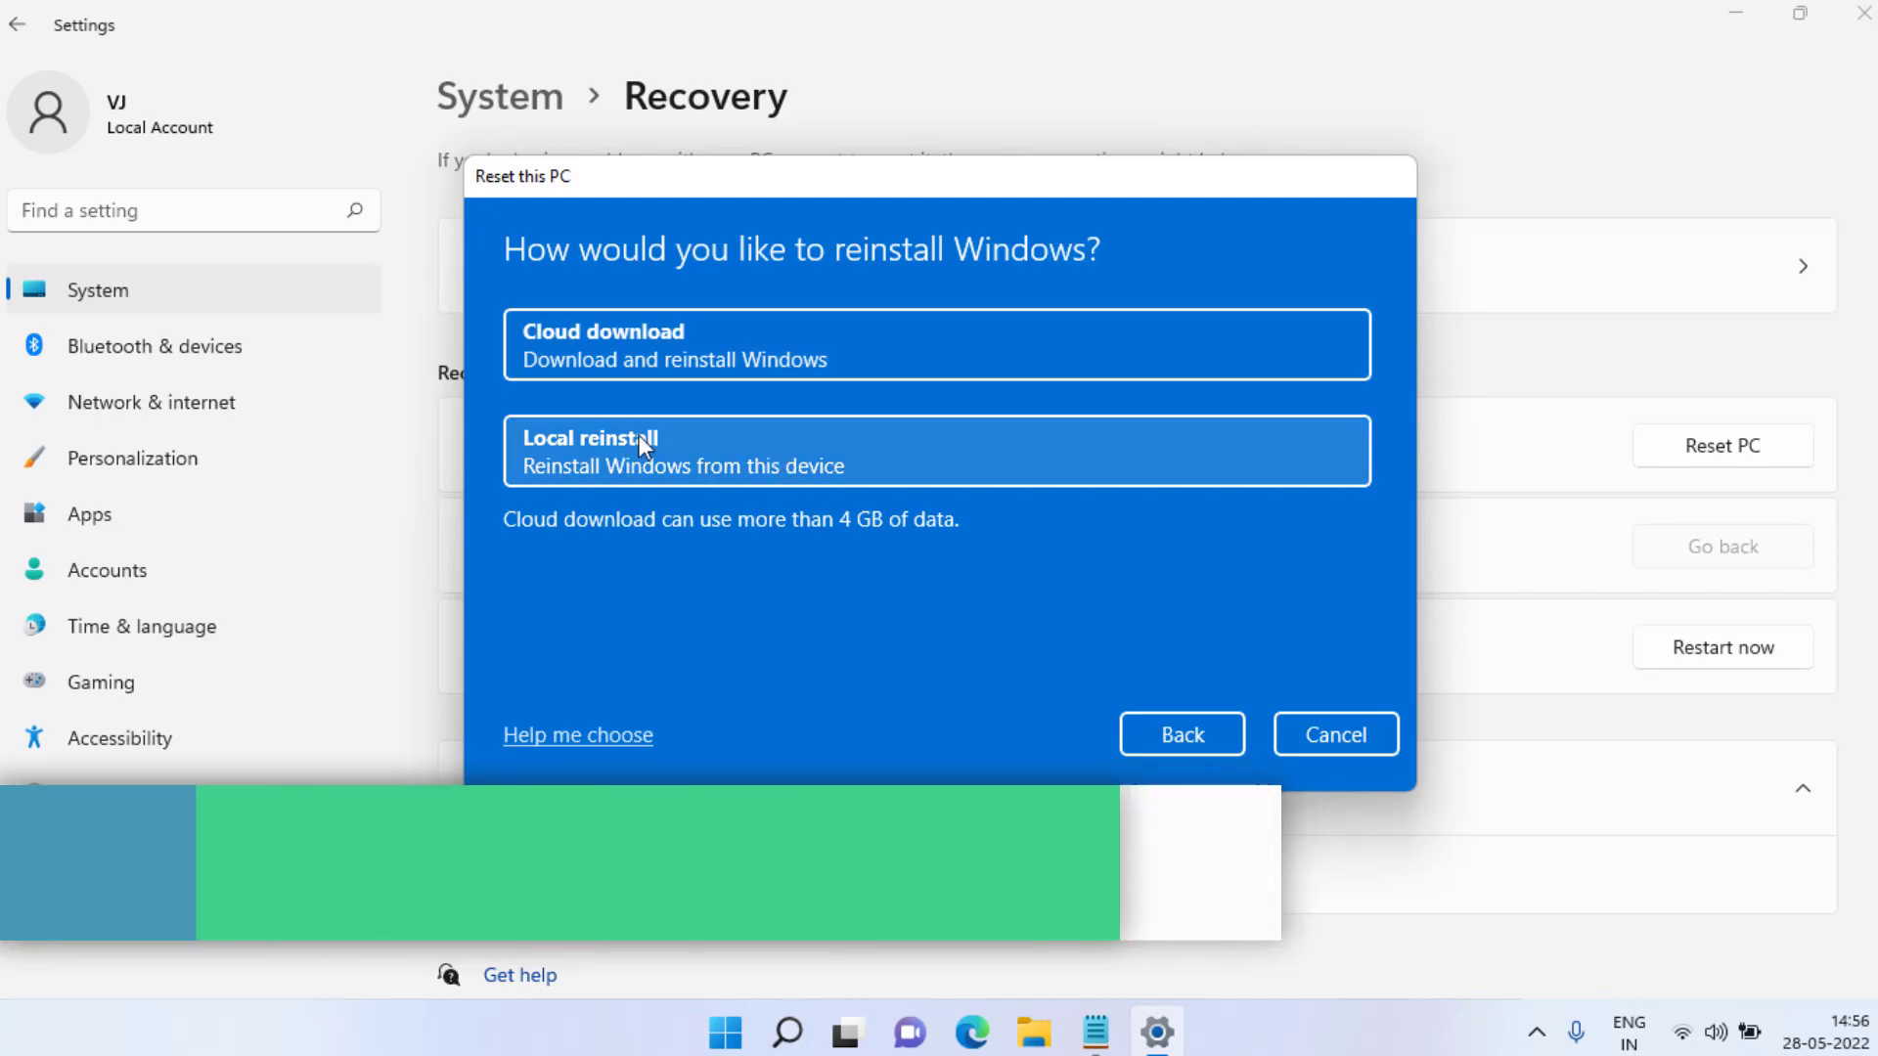
{"action": "left_click", "coordinate": [533, 437]}
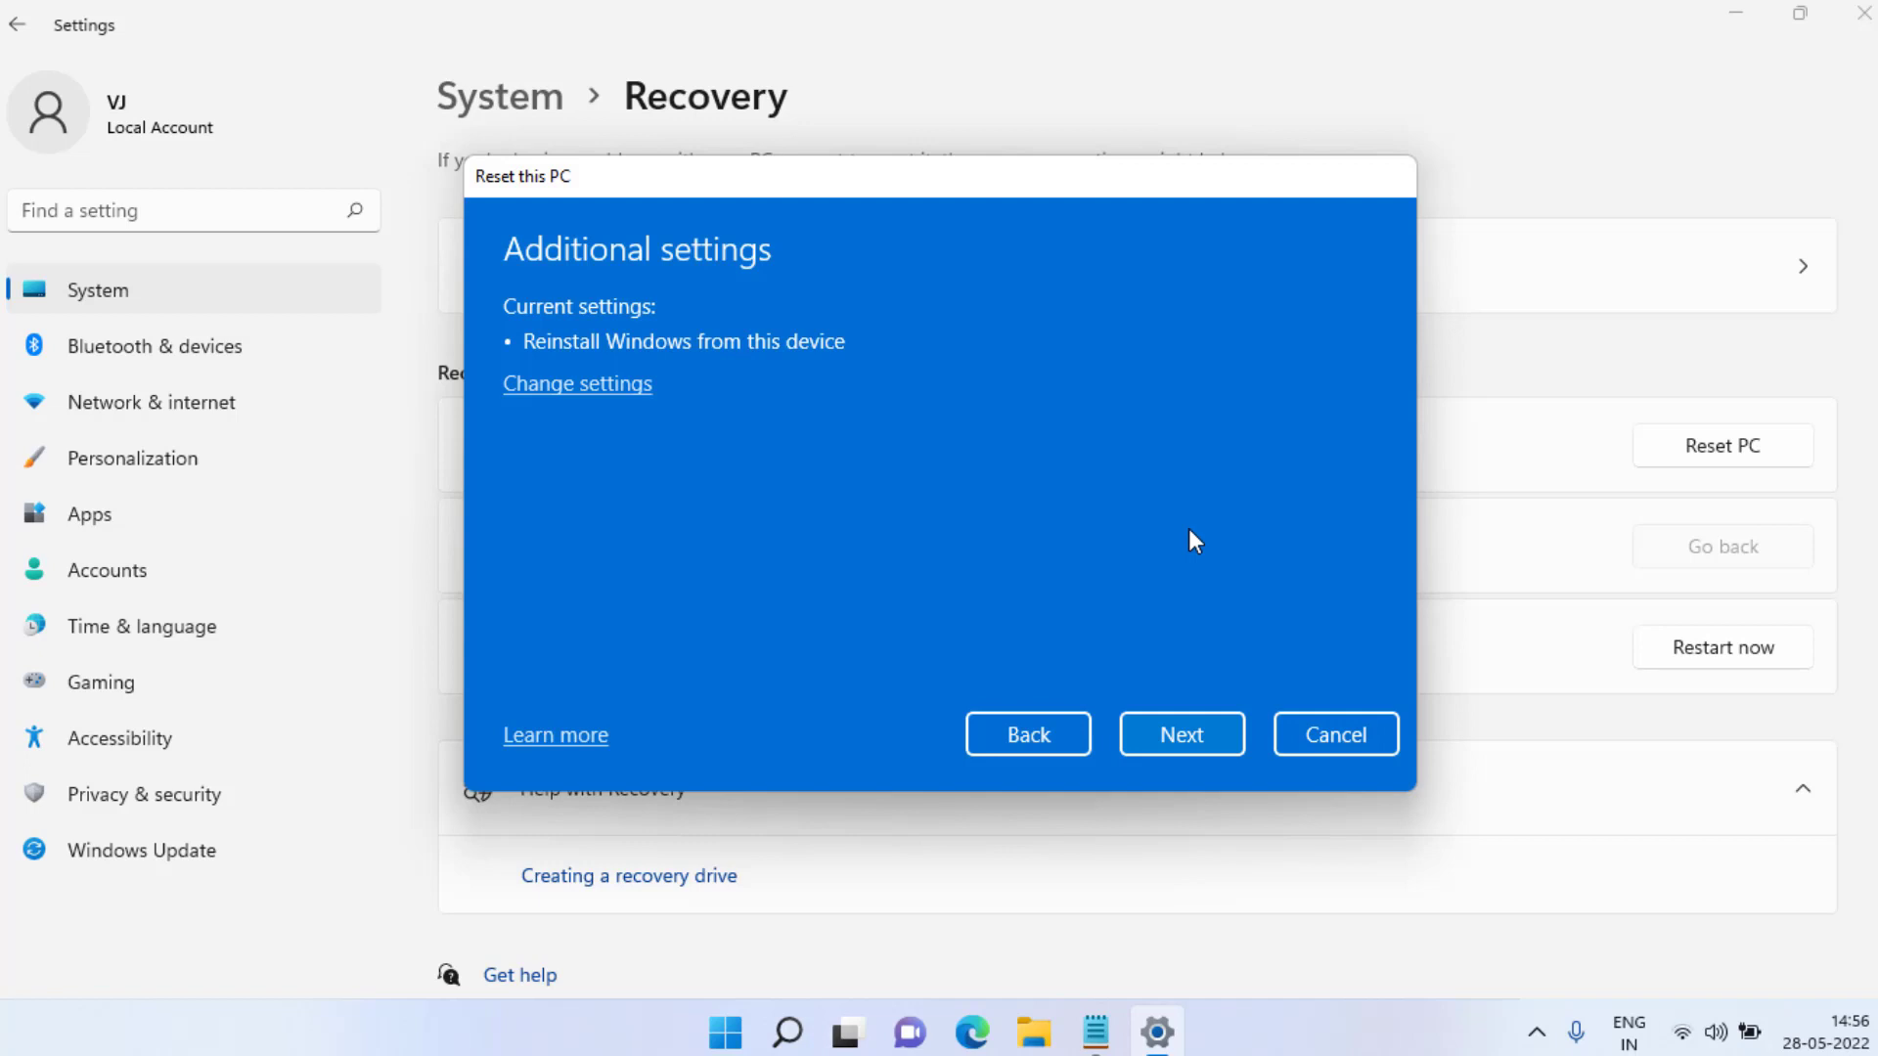
{"action": "left_click", "coordinate": [1317, 737]}
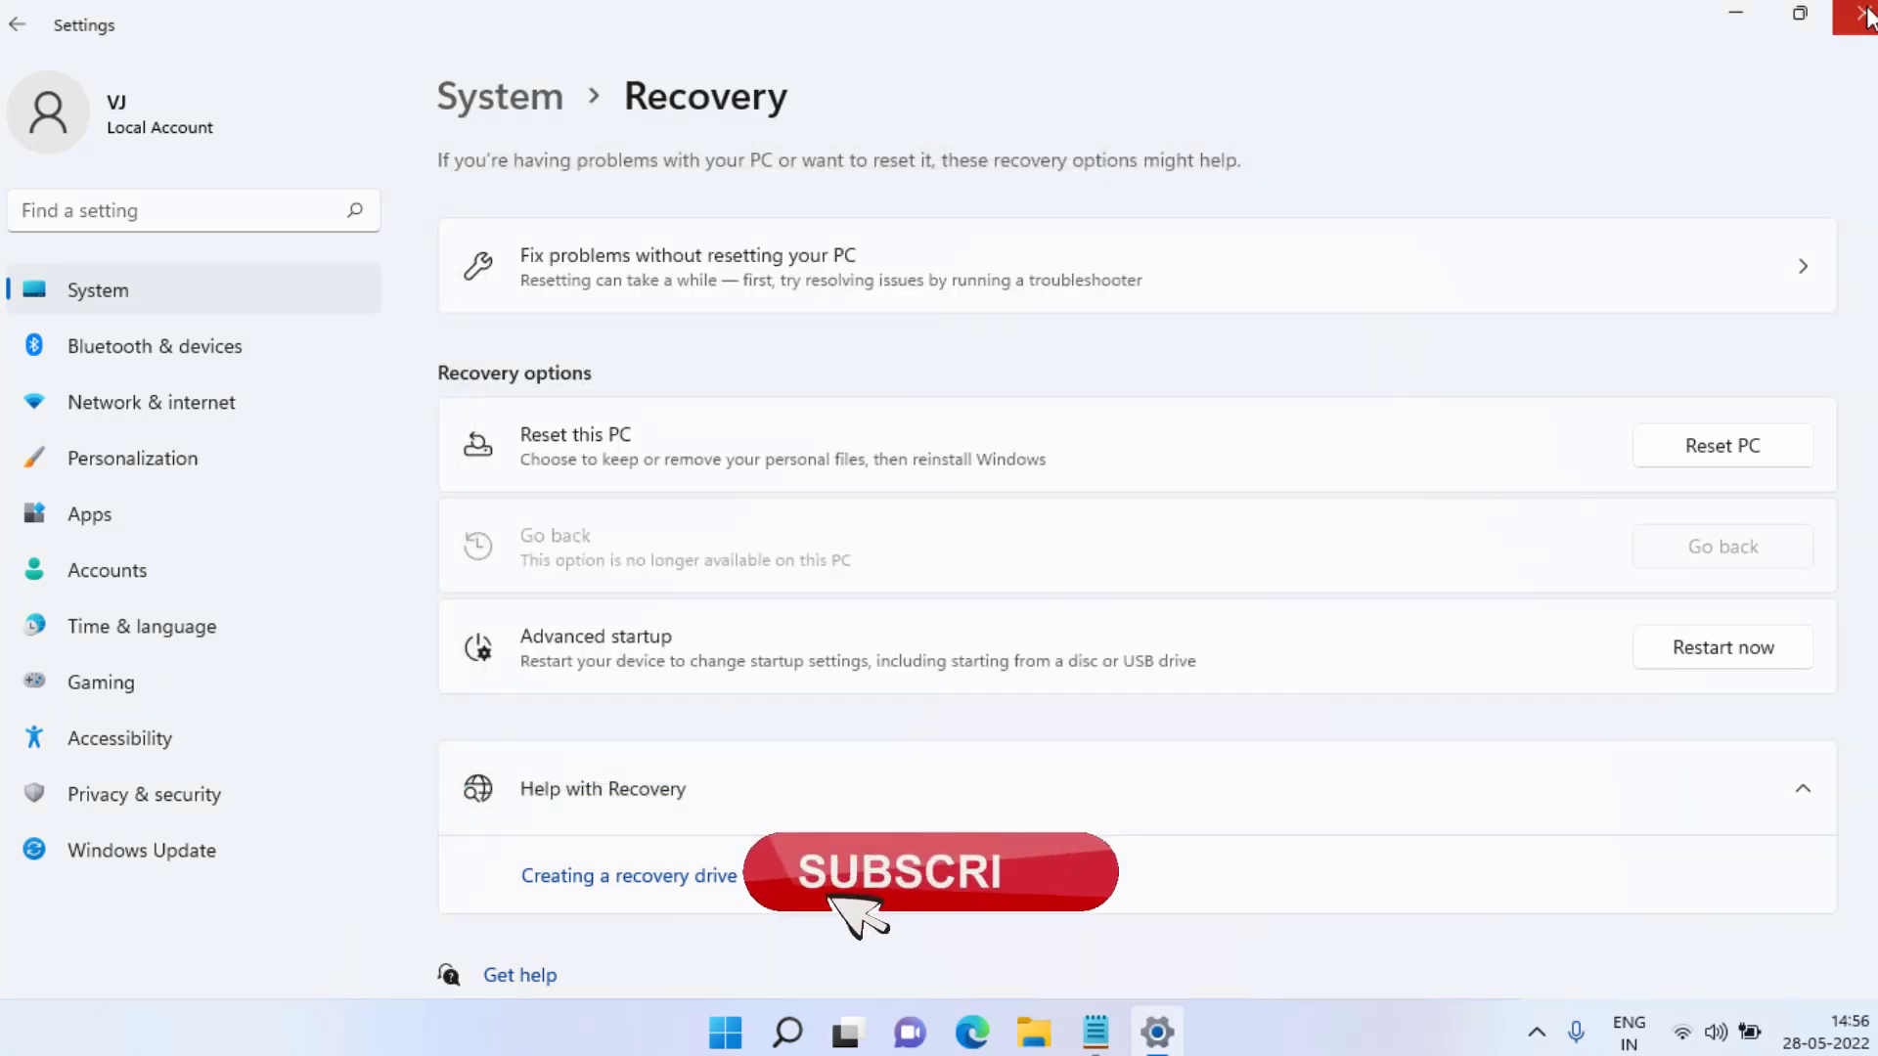